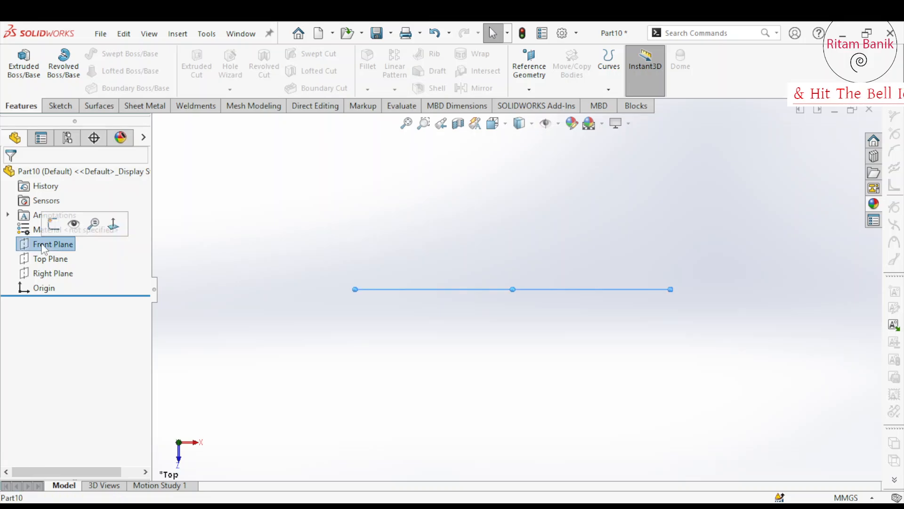
Step: Start a sketch on the Front Plane and draw a vertical line to the right of the origin
left_click(55, 222)
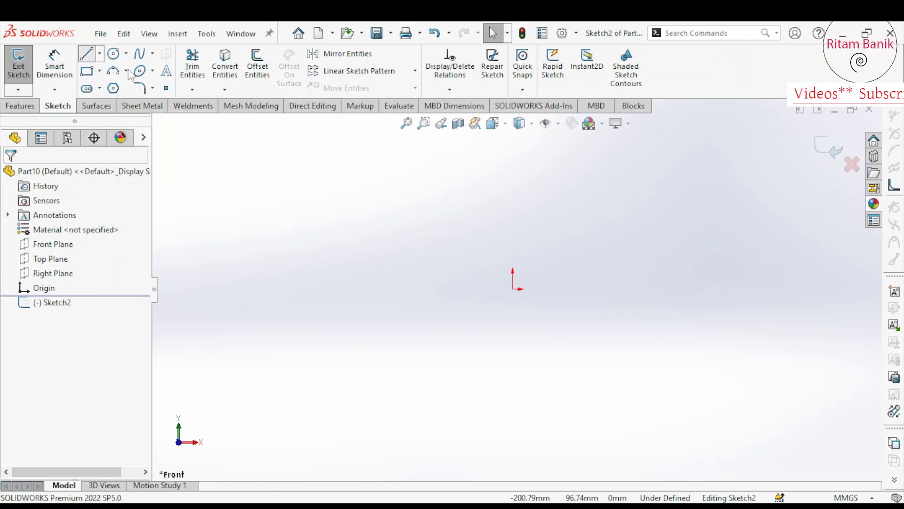
left_click(87, 54)
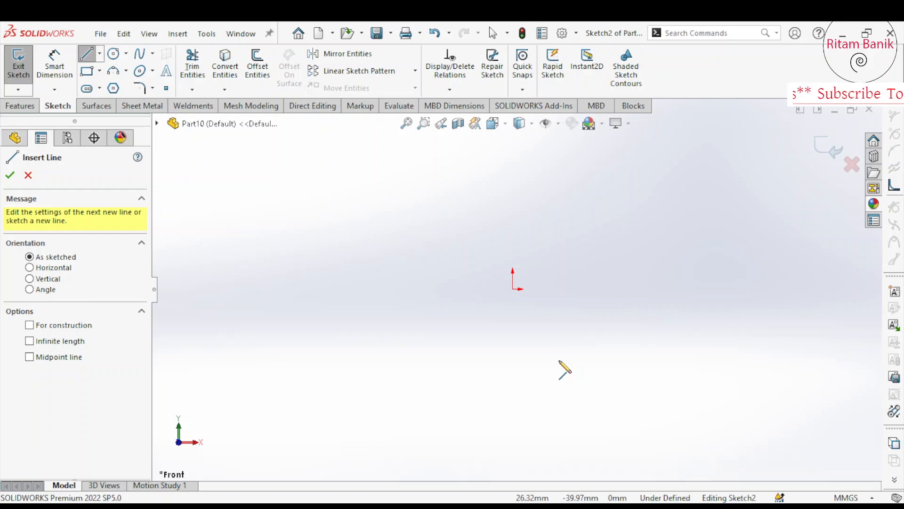
left_click_drag(607, 194, 619, 349)
mouse_move(618, 384)
left_mouse_down()
mouse_move(615, 402)
mouse_move(608, 397)
left_mouse_up()
key("Escape")
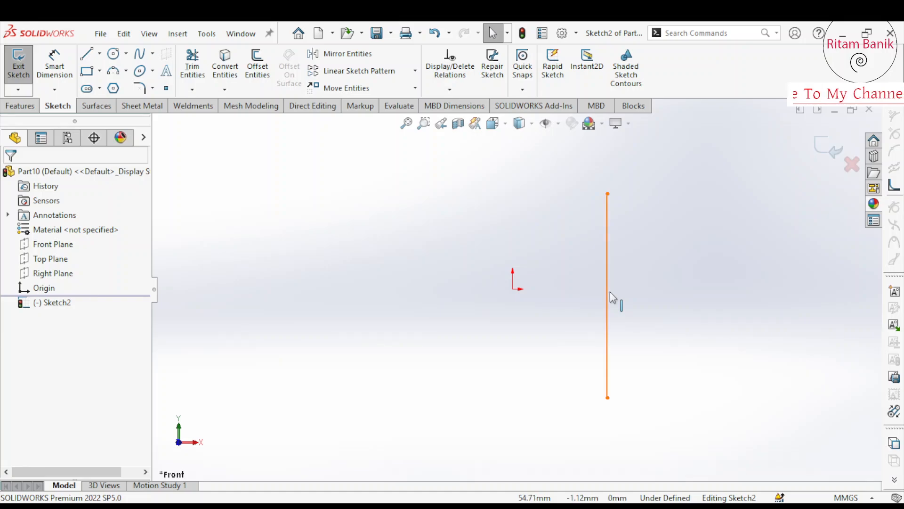
Step: Centre the line on the origin by adding vertical and horizontal relations between its midpoint and the origin
left_click(607, 295)
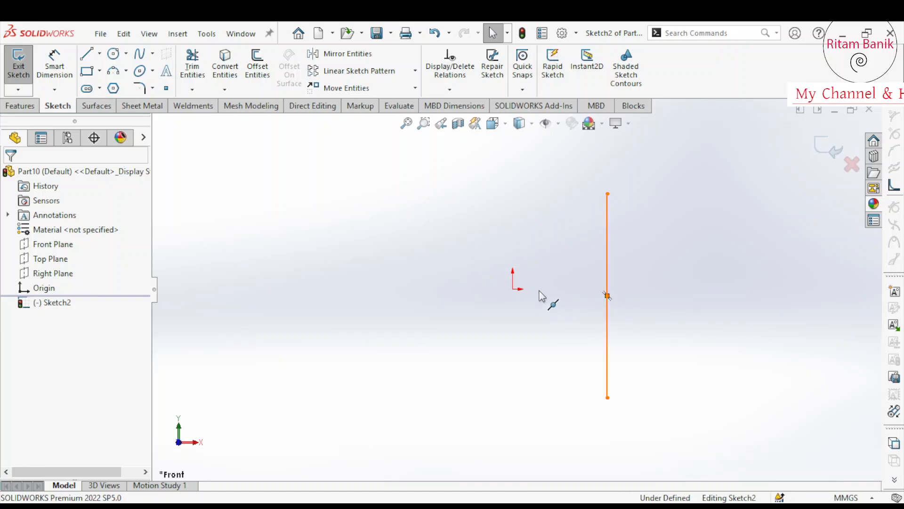
left_click(512, 289, "ctrl")
left_click(14, 405)
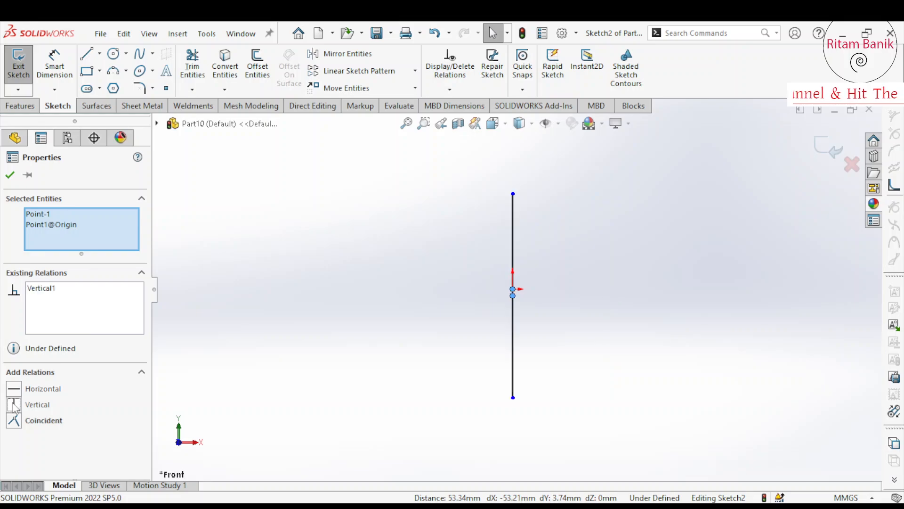
left_click(14, 389)
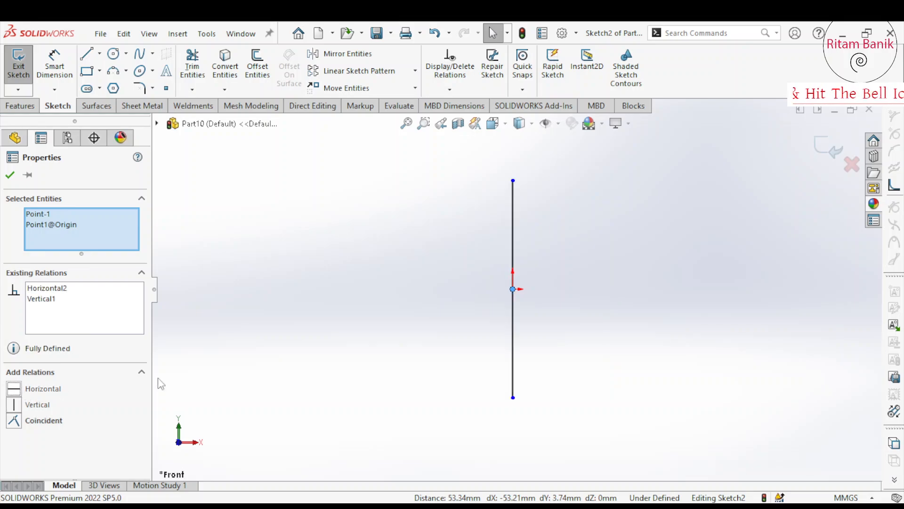
left_click(451, 363)
Step: Convert the vertical line through the origin into construction geometry
scroll(533, 261, "up", 3)
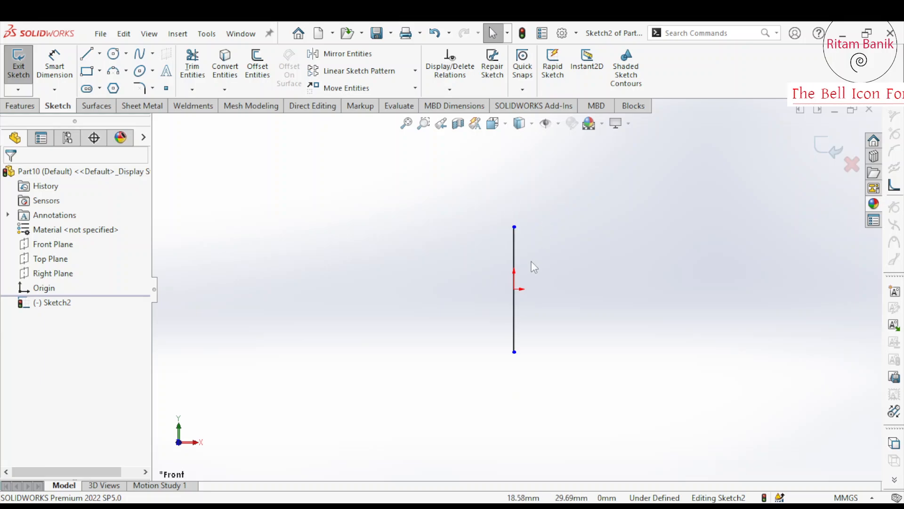
scroll(532, 259, "down", 3)
left_click(500, 264)
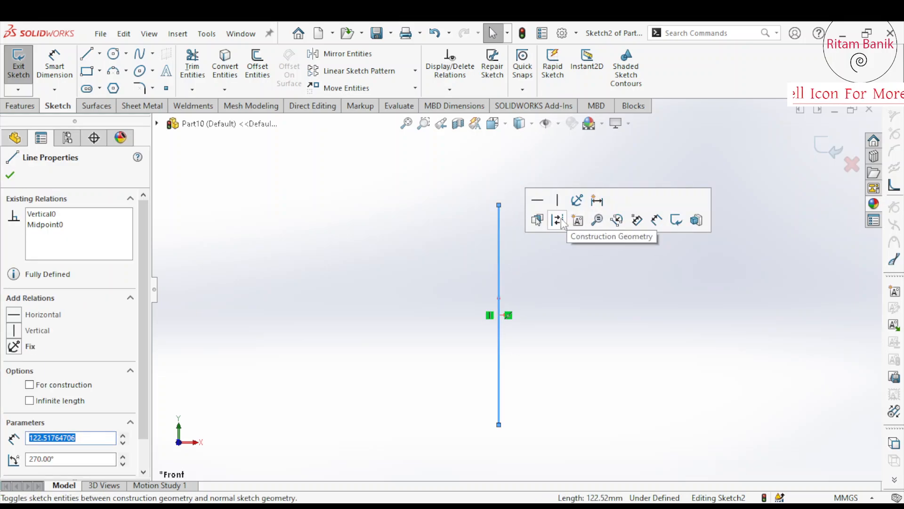
left_click(575, 218)
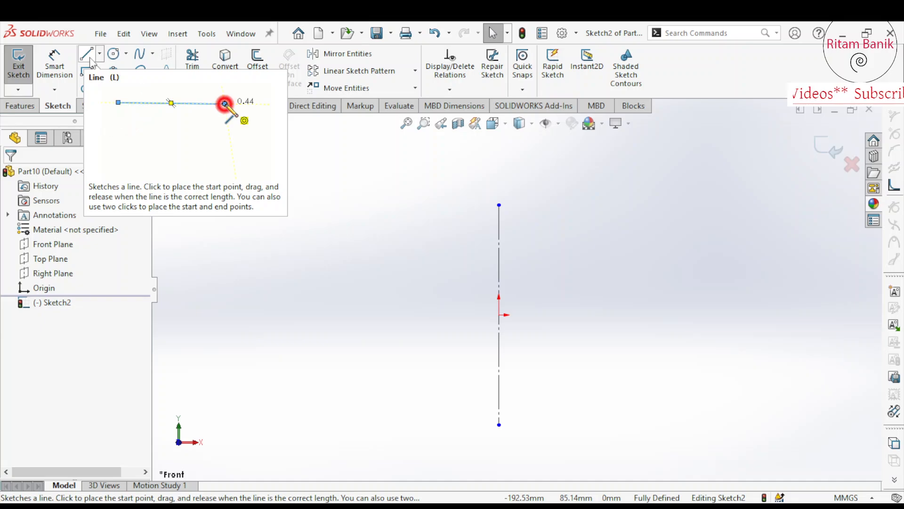
Step: Sketch a closed C-shaped profile right of the centreline, open to the right, about 74 mm wide and 123 mm tall, level with the centreline's ends
left_click(86, 53)
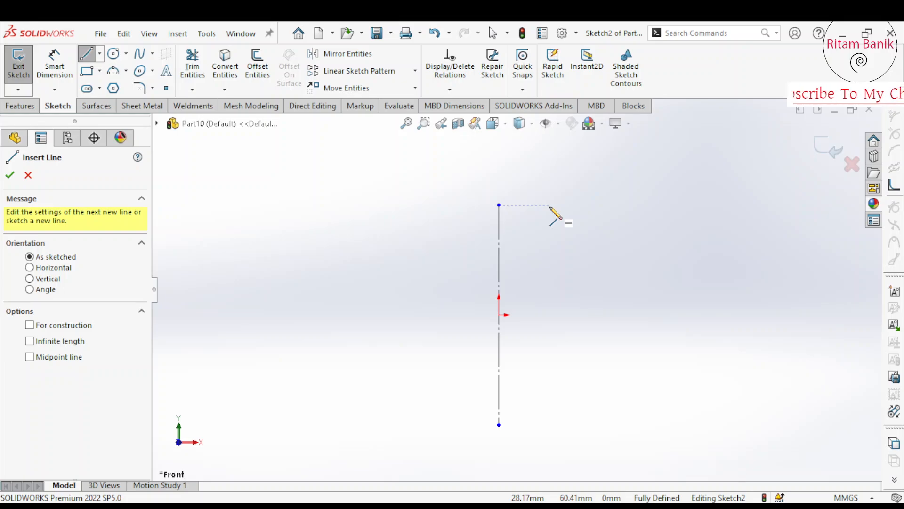
left_click(550, 206)
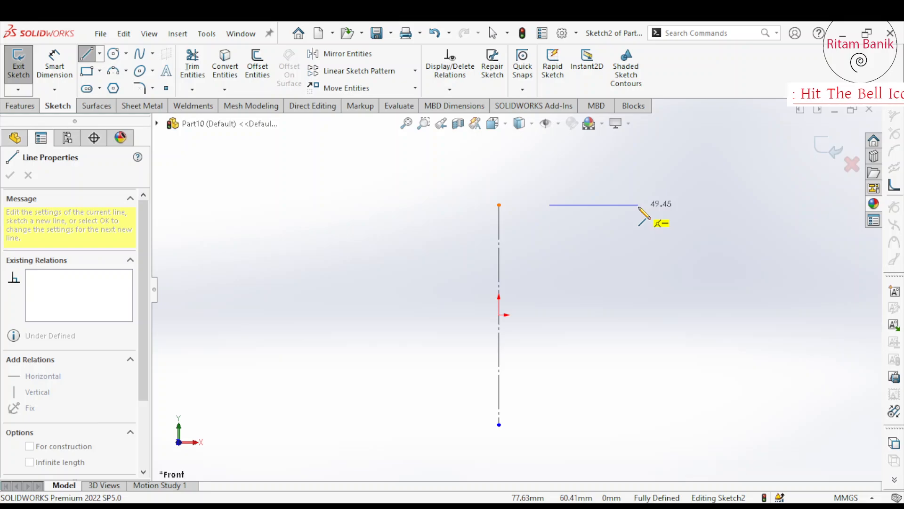
left_click(683, 204)
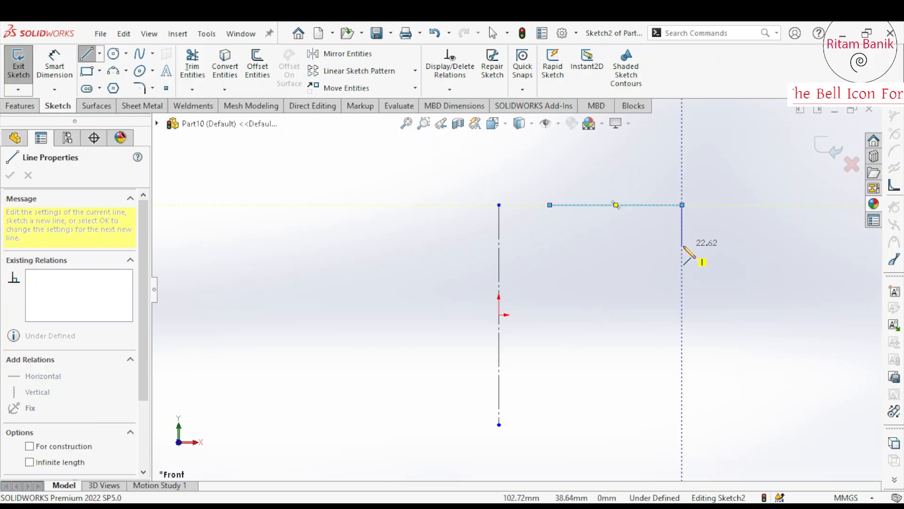
left_click(682, 234)
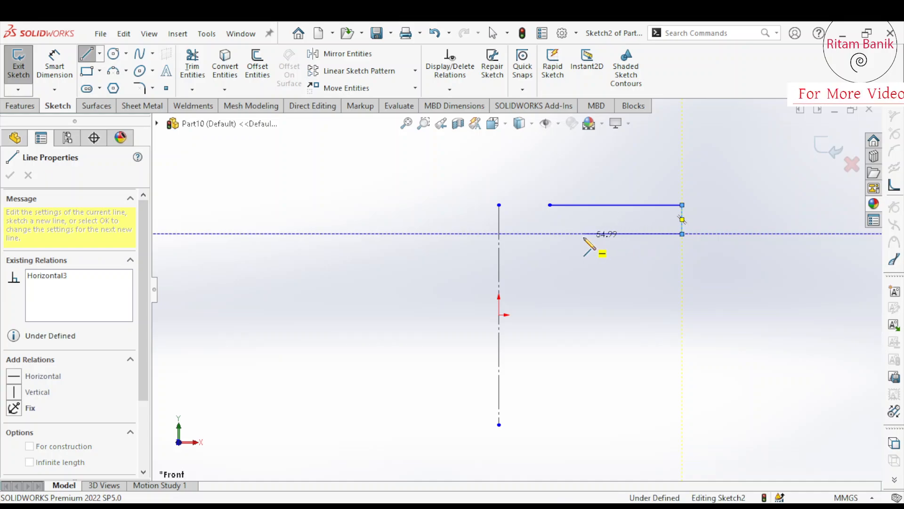
left_click(584, 234)
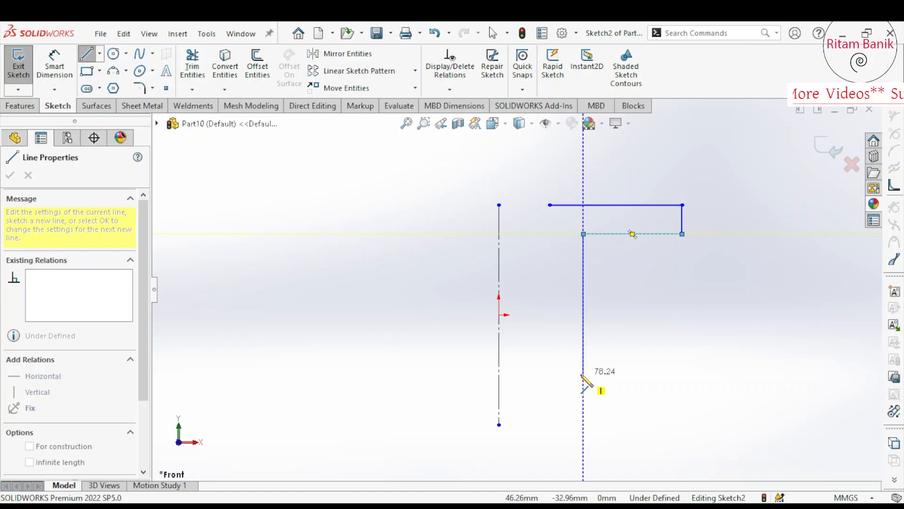
double_click(583, 374)
left_click(584, 374)
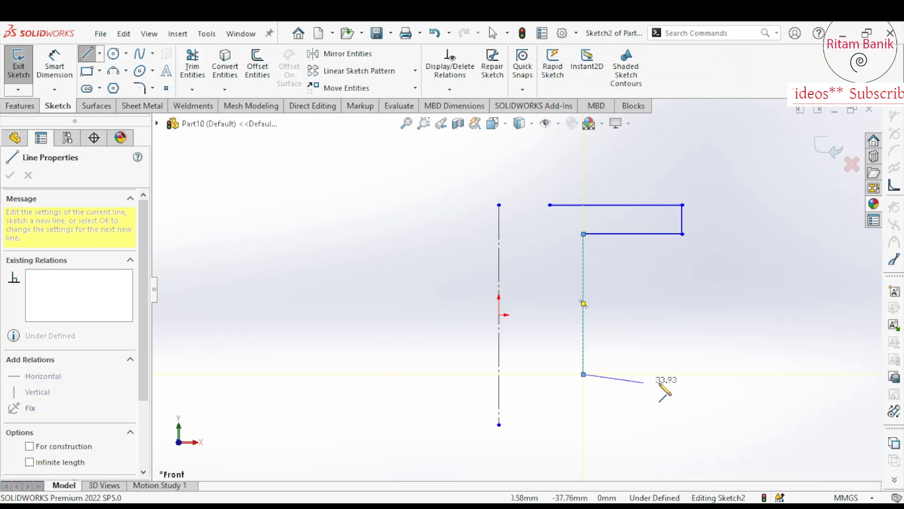
left_click(683, 374)
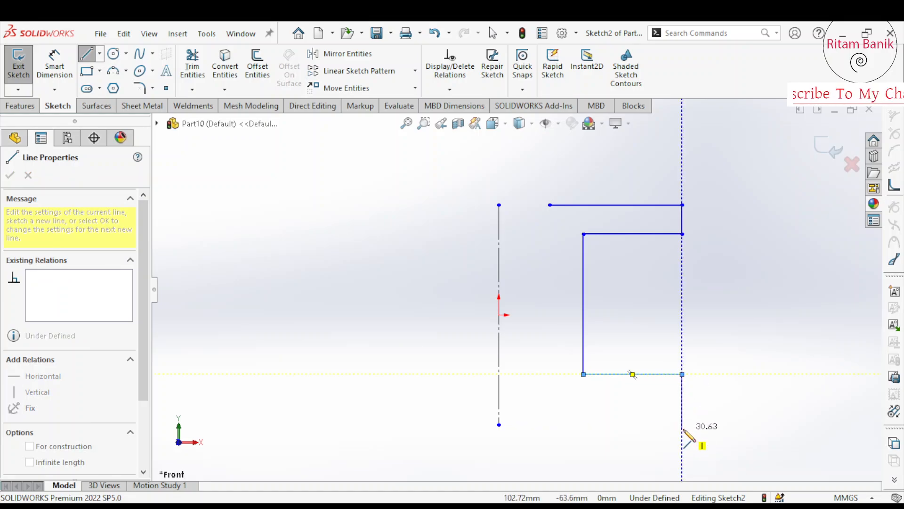
left_click(683, 424)
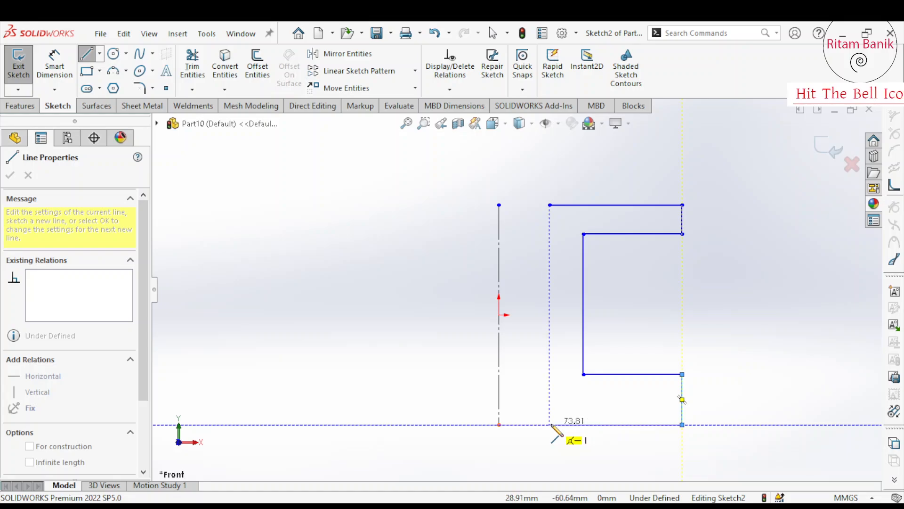
left_click(549, 425)
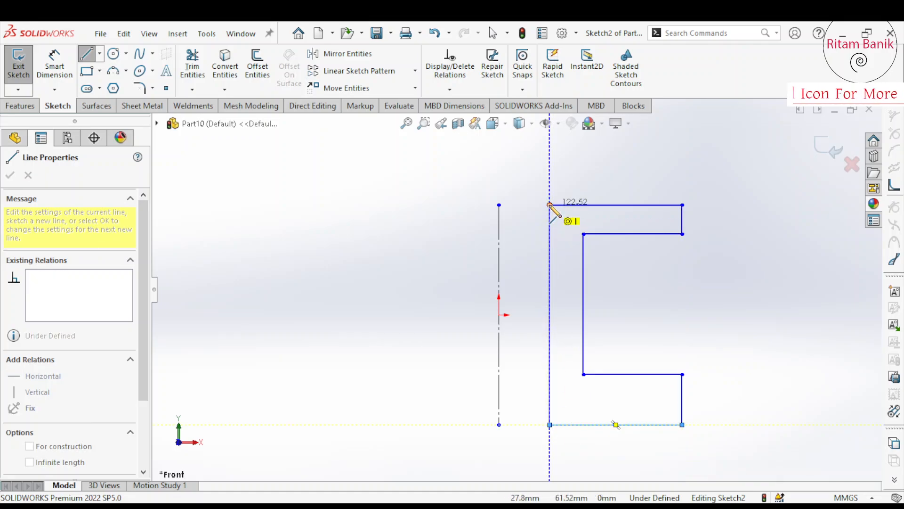
left_click(549, 204)
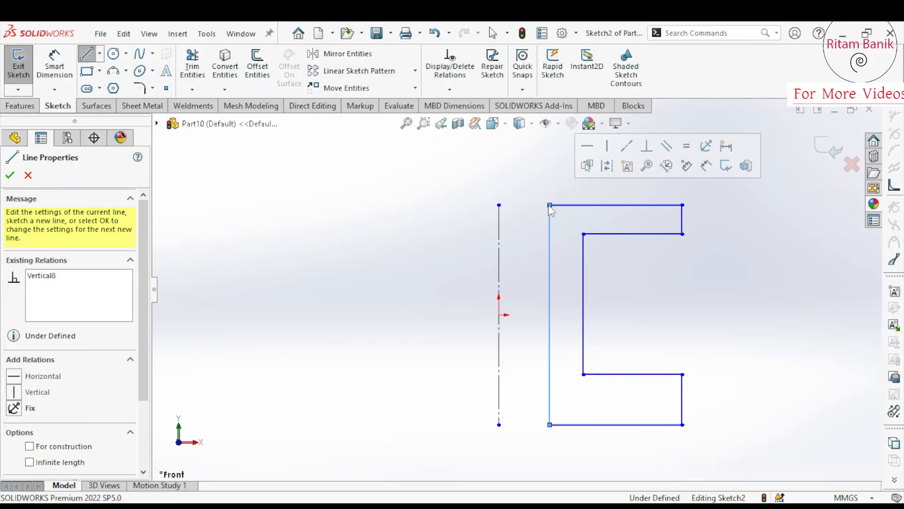
key("Escape")
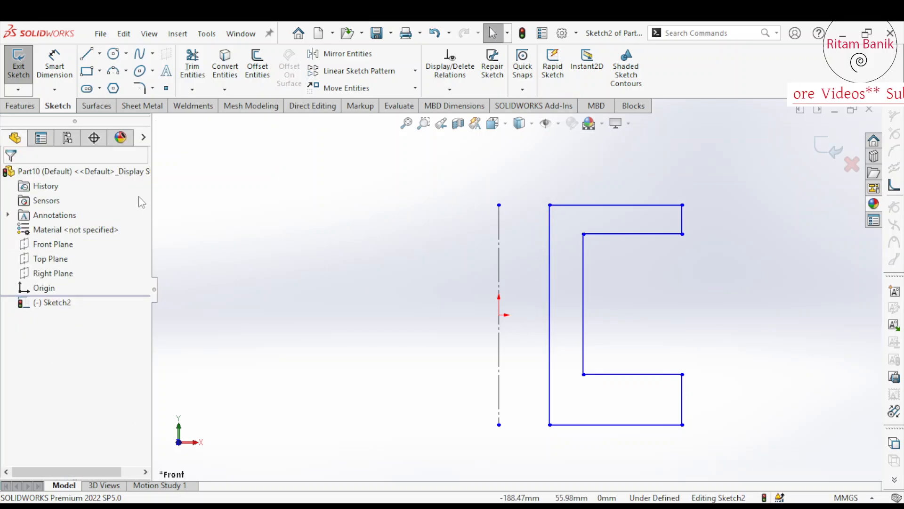
Step: Sketch two horizontal lines about 28 mm long from the profile's inner vertical edge to the centreline, one near each end
left_click(90, 55)
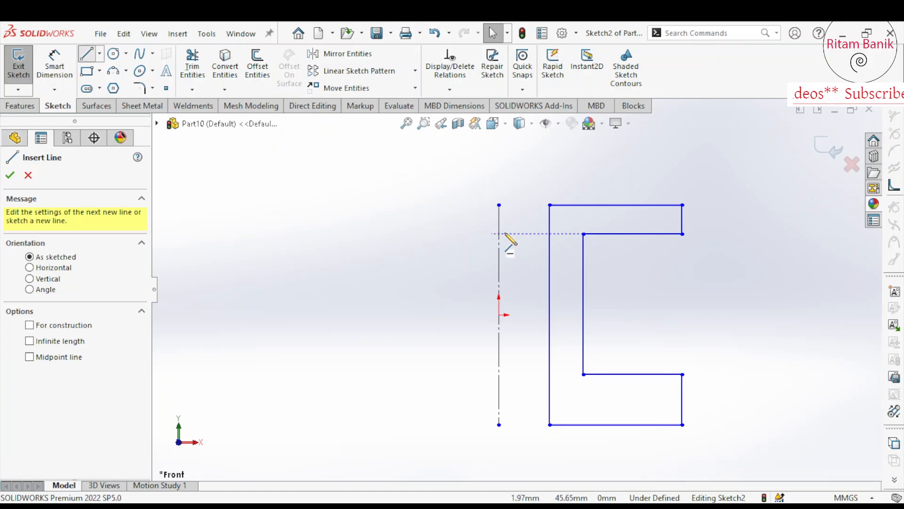
left_click_drag(550, 242, 499, 242)
key("Escape")
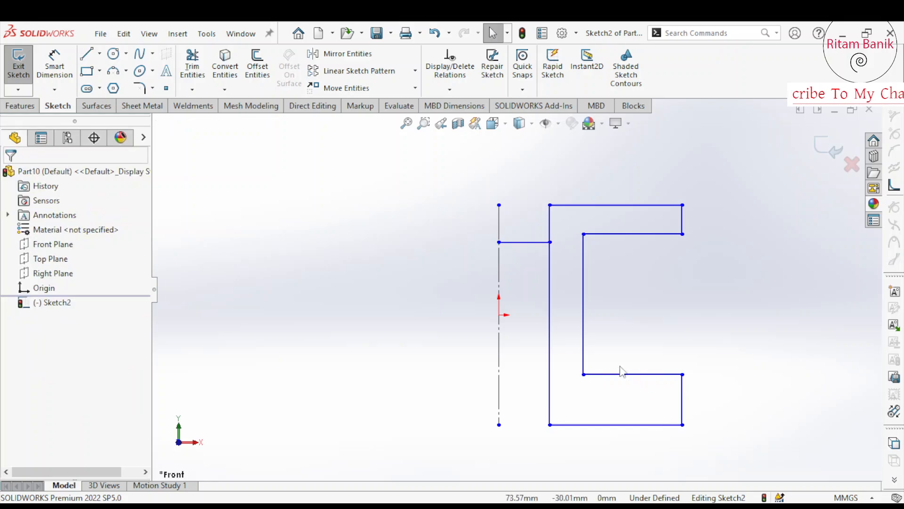
key("l")
left_click_drag(549, 395, 498, 392)
key("Escape")
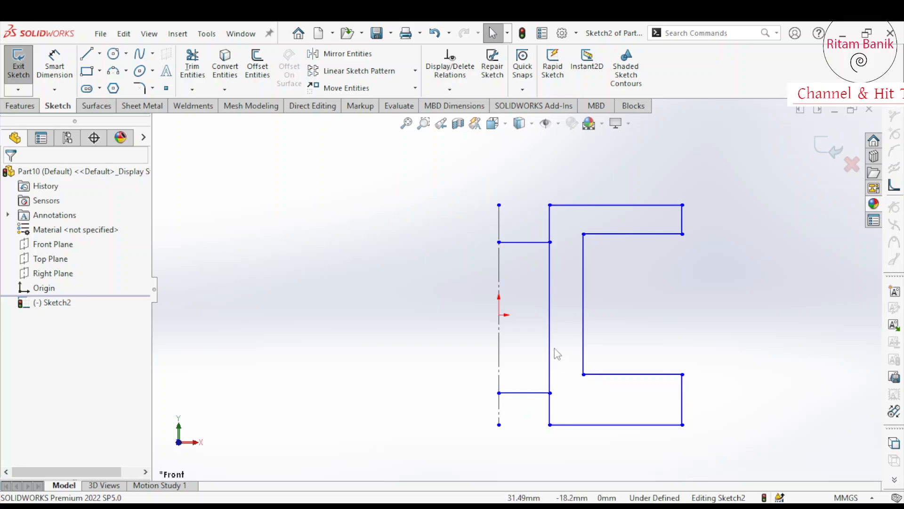
Step: Dimension the distance between the upper connecting line and the profile's top edge as 200 mm
left_click(69, 75)
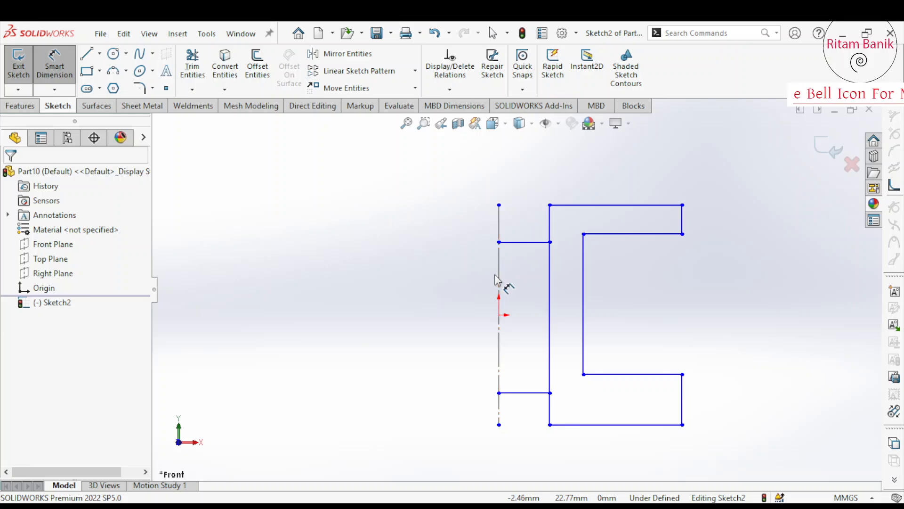
left_click(574, 219)
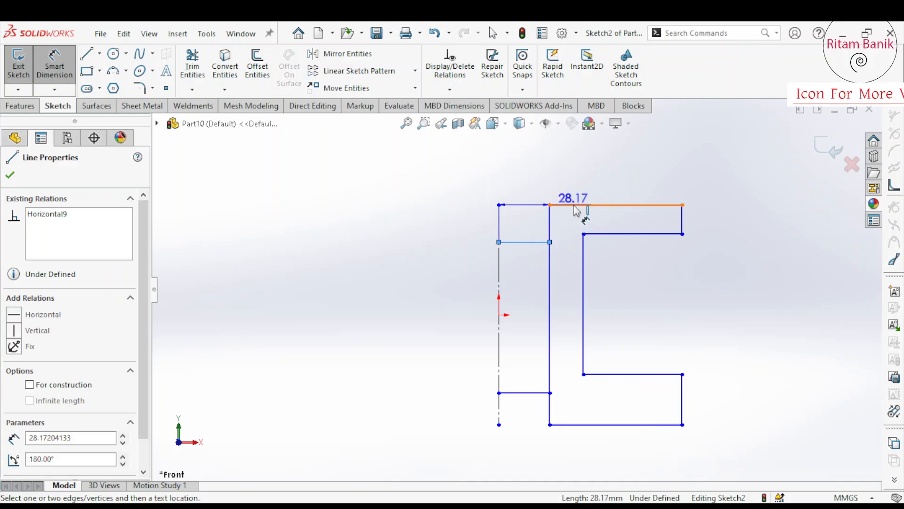
left_click(576, 205)
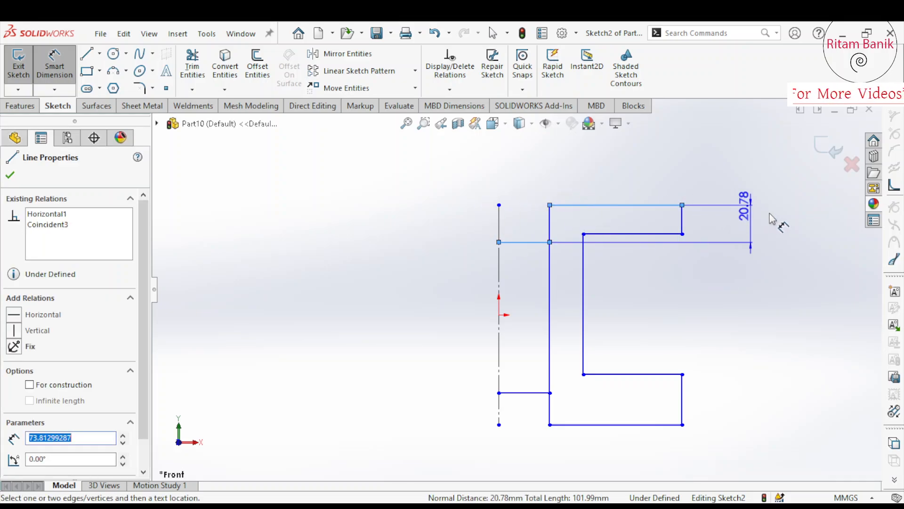
left_click(526, 227)
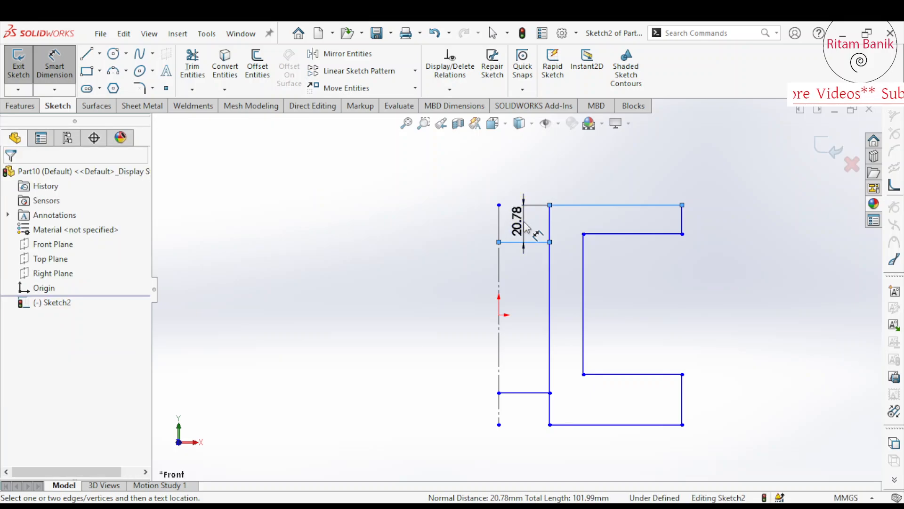
type("200")
key("Return")
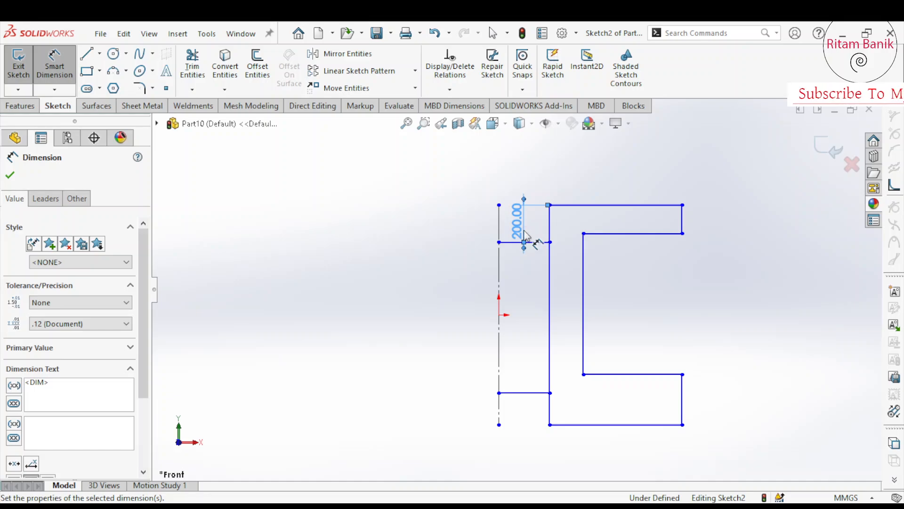
Step: Dimension the thickness of the profile's upper flange as 20 mm
left_click(652, 206)
left_click(675, 233)
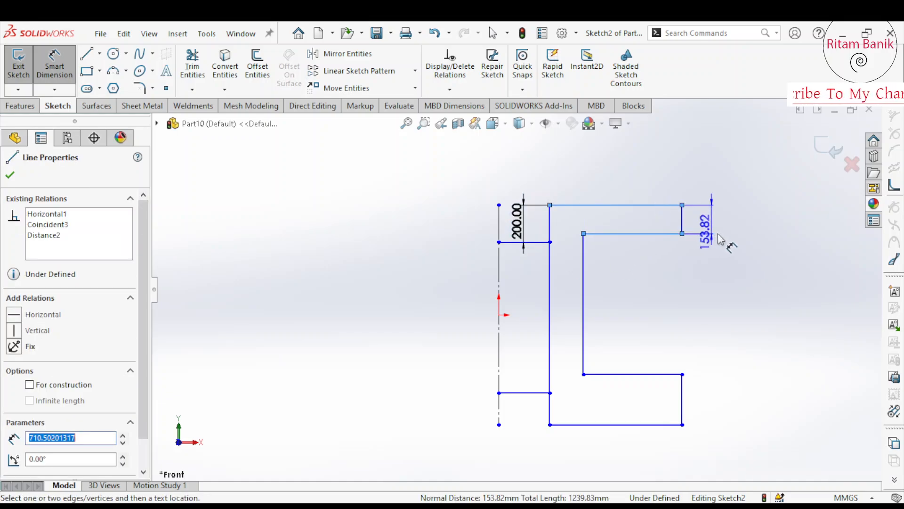
left_click(722, 266)
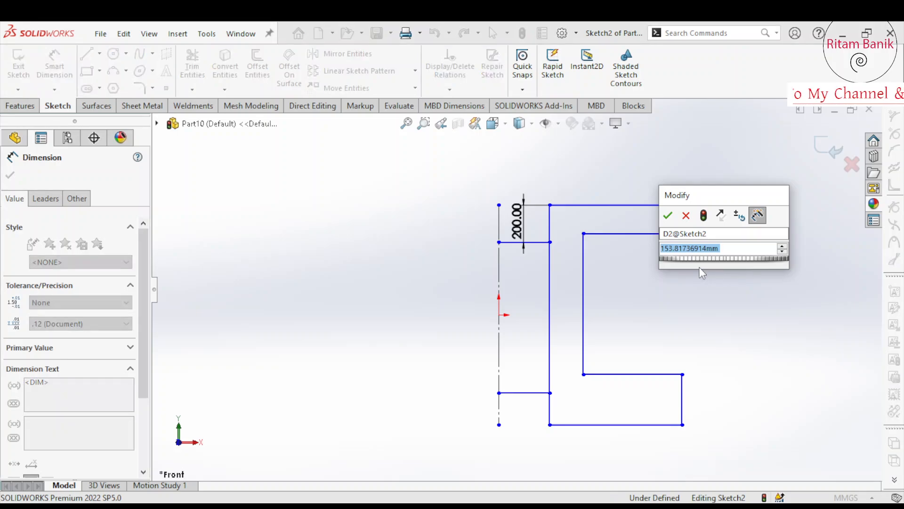
type("20")
key("Return")
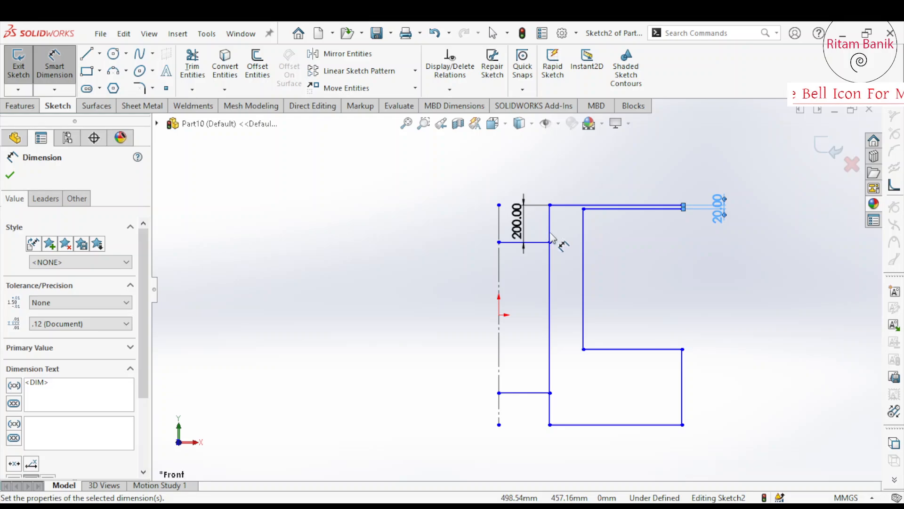
Step: Set the distance between the upper connecting line and the top edge to 20 mm and move its dimension text up
left_click(518, 225)
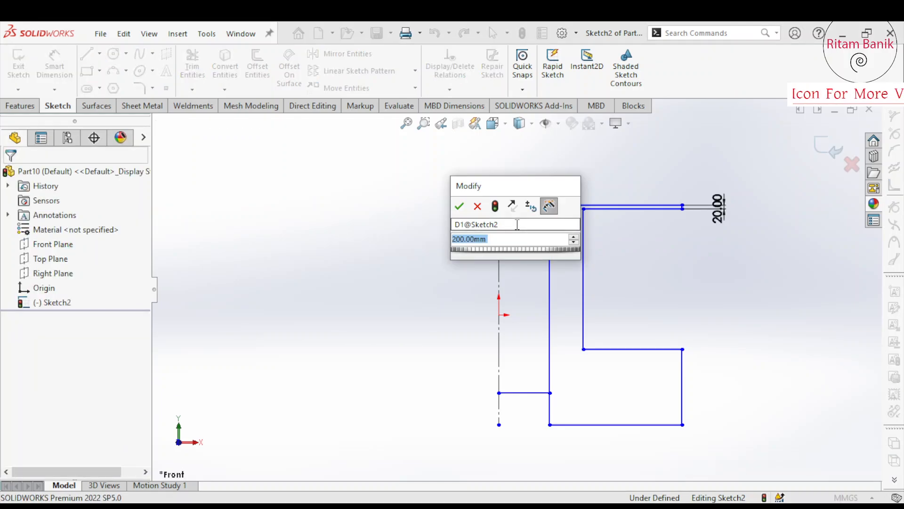
type("20")
key("Return")
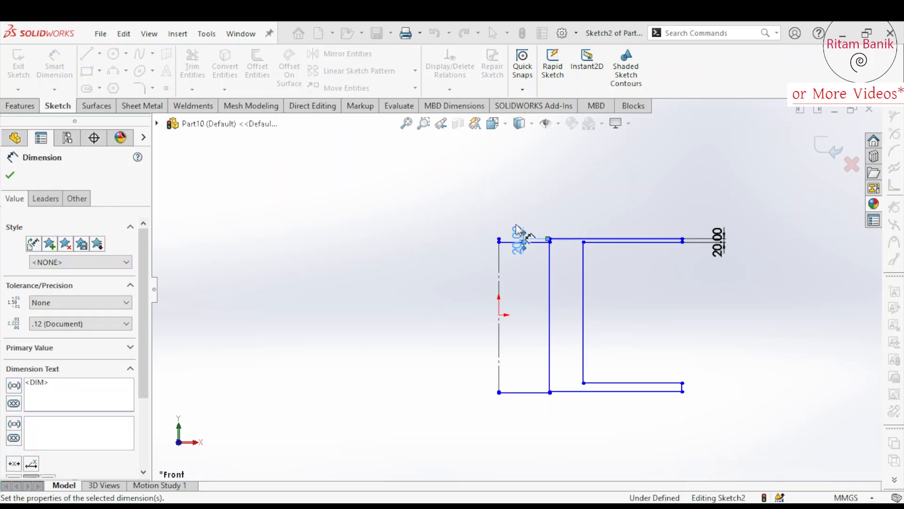
scroll(515, 236, "down", 6)
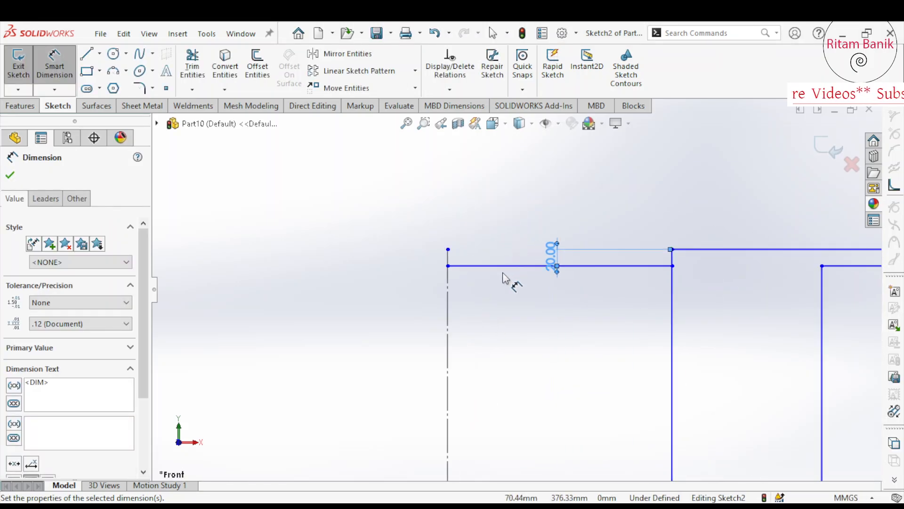
scroll(502, 277, "down", 1)
left_click_drag(572, 256, 578, 235)
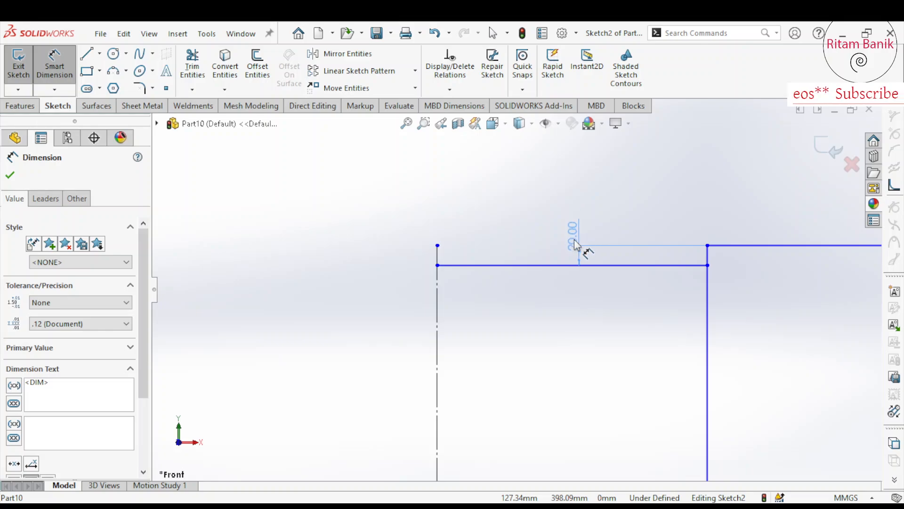
Step: Raise the lower flange's upper edge by moving its inner corner to about X 476 mm, Y -135 mm
scroll(769, 318, "up", 6)
scroll(800, 287, "down", 3)
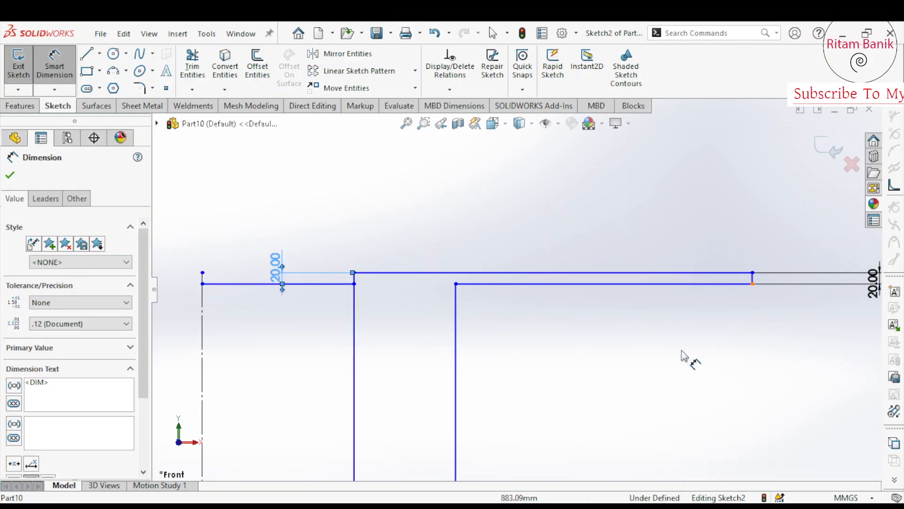
scroll(542, 410, "up", 6)
scroll(518, 424, "down", 2)
scroll(461, 436, "down", 3)
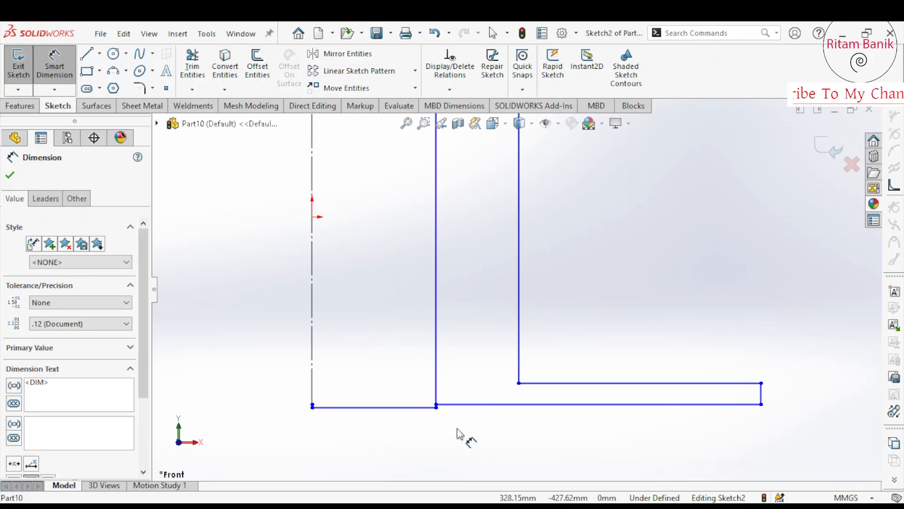
left_click(436, 405)
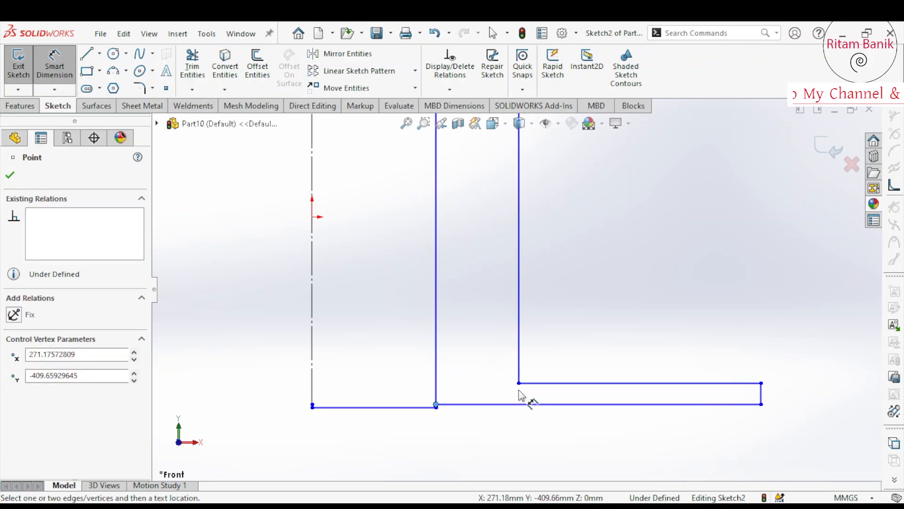
left_click_drag(519, 383, 530, 278)
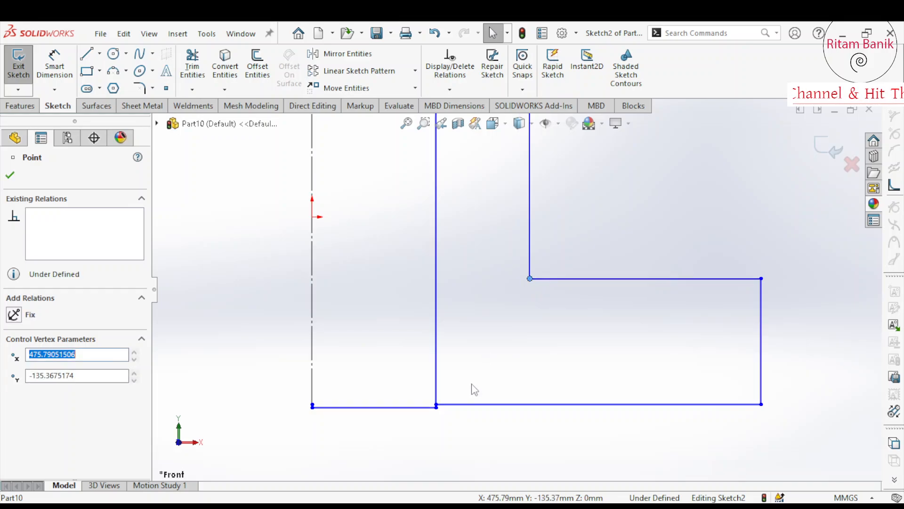
Step: Raise the lower connecting line well clear of the profile's bottom edge and adjust the centreline's lower endpoint
left_click_drag(436, 405, 424, 299)
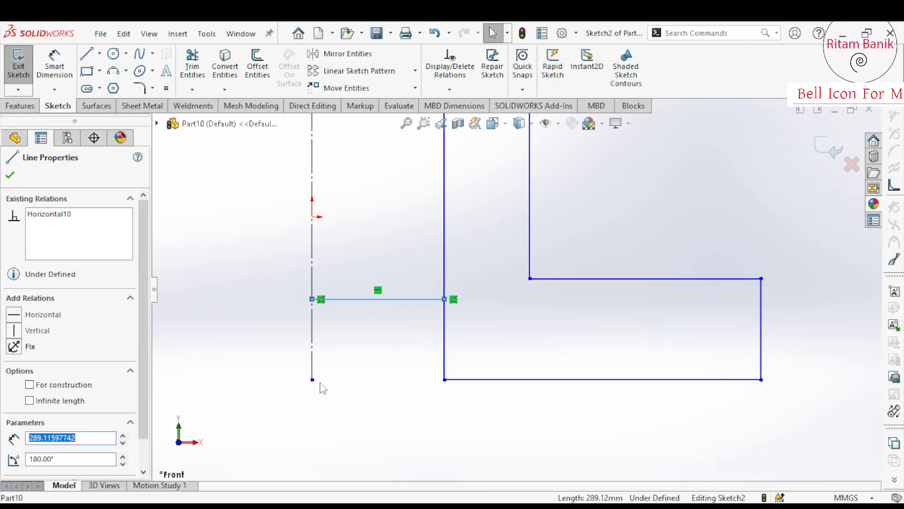
left_click(312, 379)
mouse_move(311, 392)
left_mouse_down()
mouse_move(313, 408)
mouse_move(312, 390)
left_mouse_up()
left_click(394, 426)
Step: Dimension the gap between the upper and lower flanges' inner horizontal edges as 60 mm
scroll(451, 272, "up", 6)
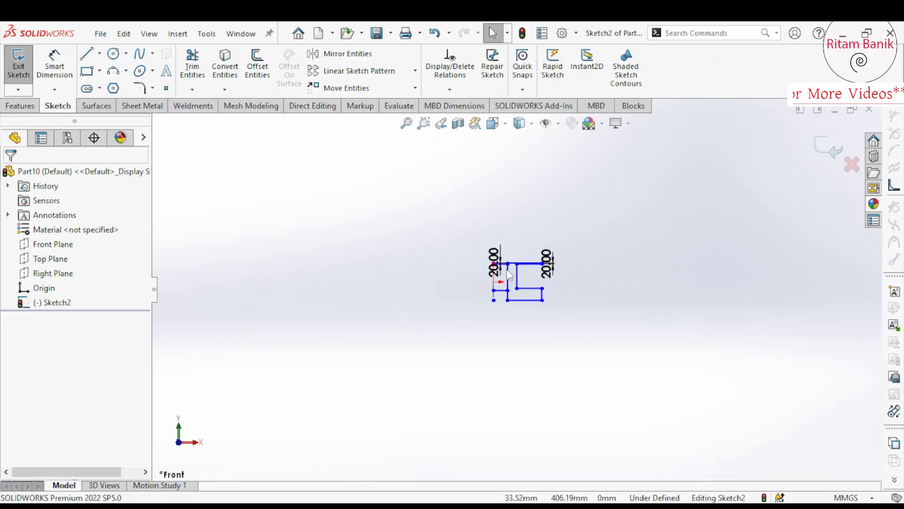
scroll(538, 290, "down", 8)
scroll(573, 398, "up", 4)
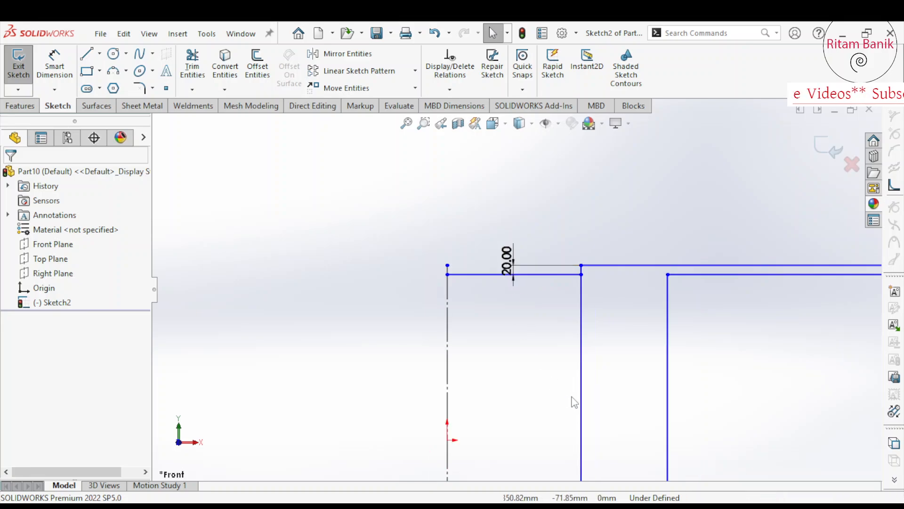
left_click(60, 74)
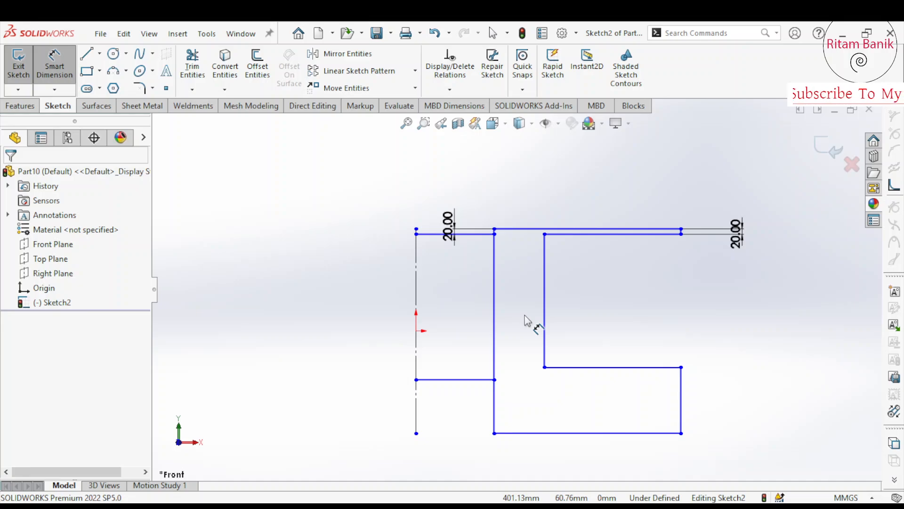
left_click(591, 367)
left_click(582, 235)
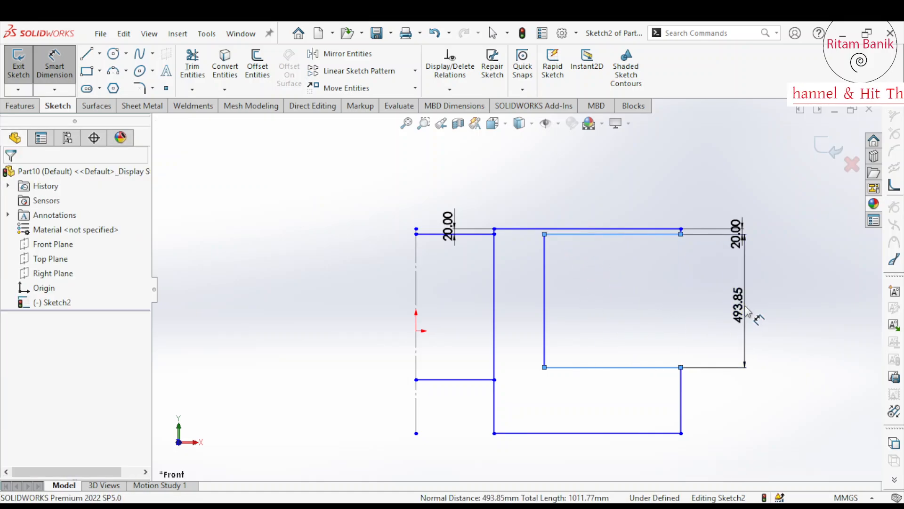
left_click(753, 315)
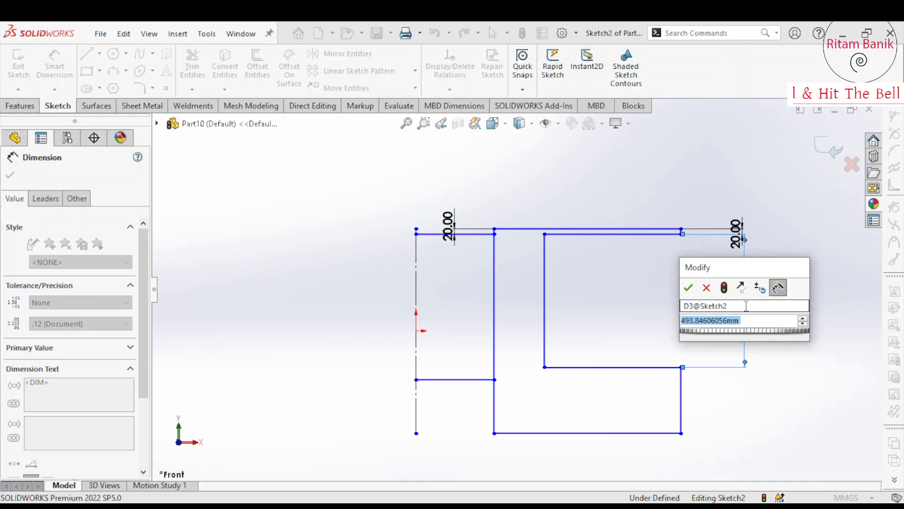
type("60")
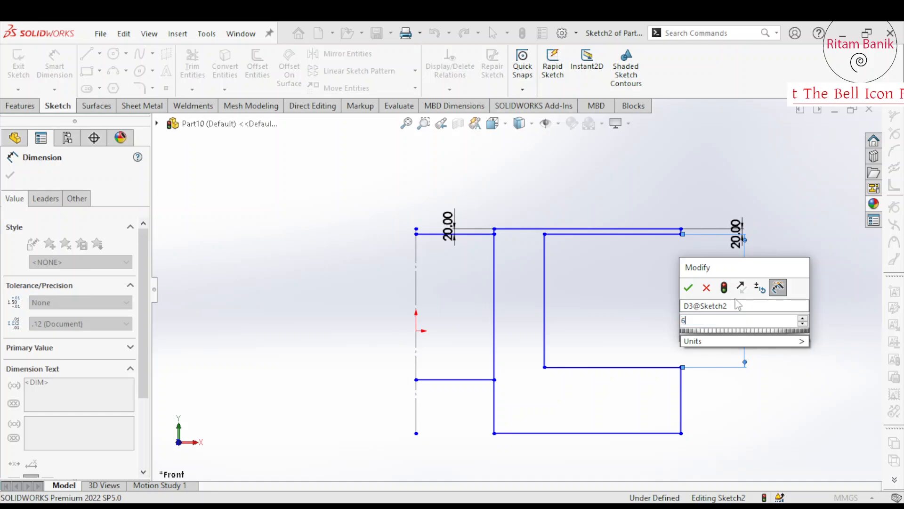
key("Return")
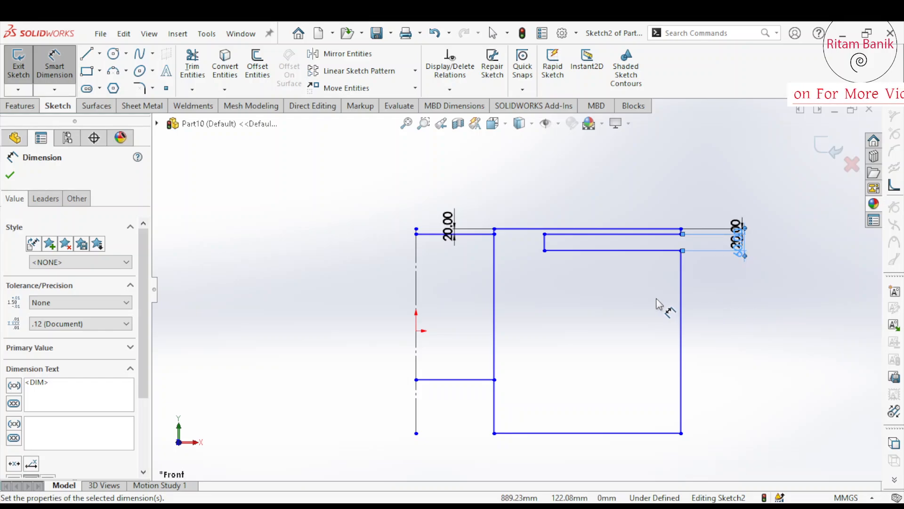
Step: Dimension the lower flange's thickness, between its upper edge and the profile's bottom edge, as 20 mm
left_click(633, 432)
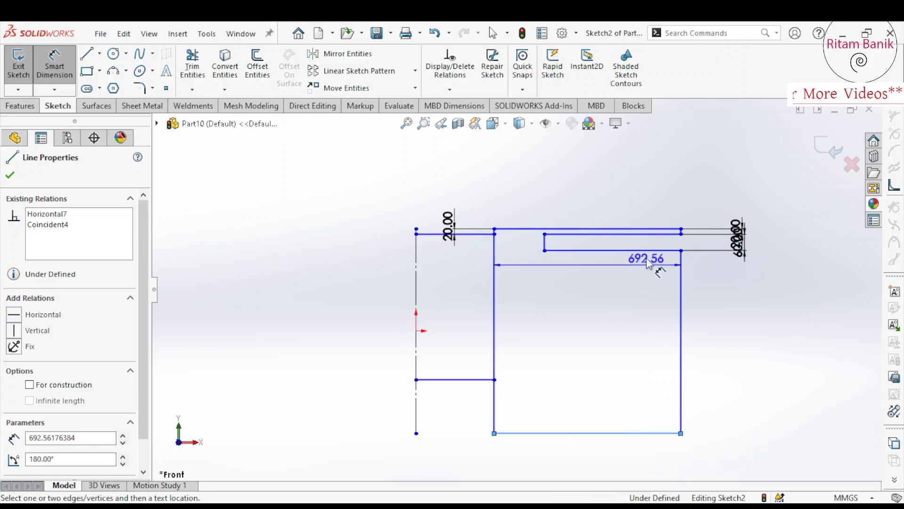
left_click(655, 251)
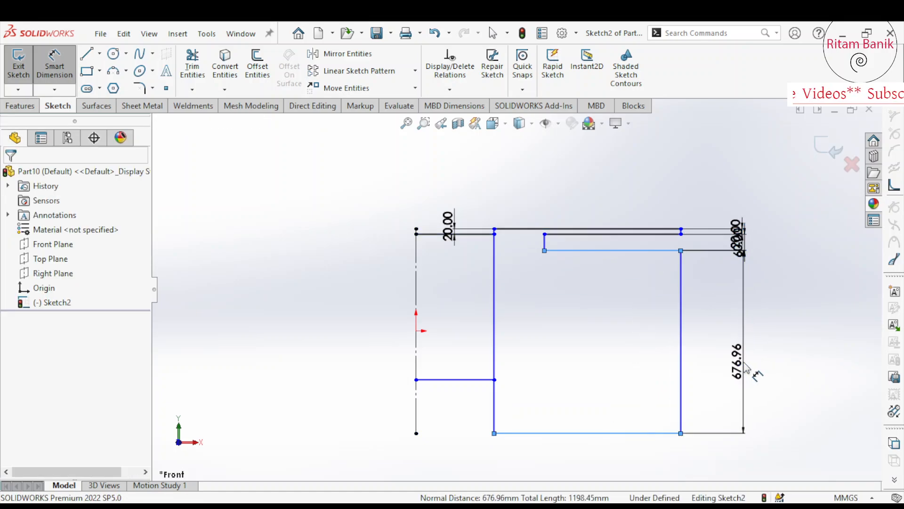
left_click(745, 368)
type("20")
key("Return")
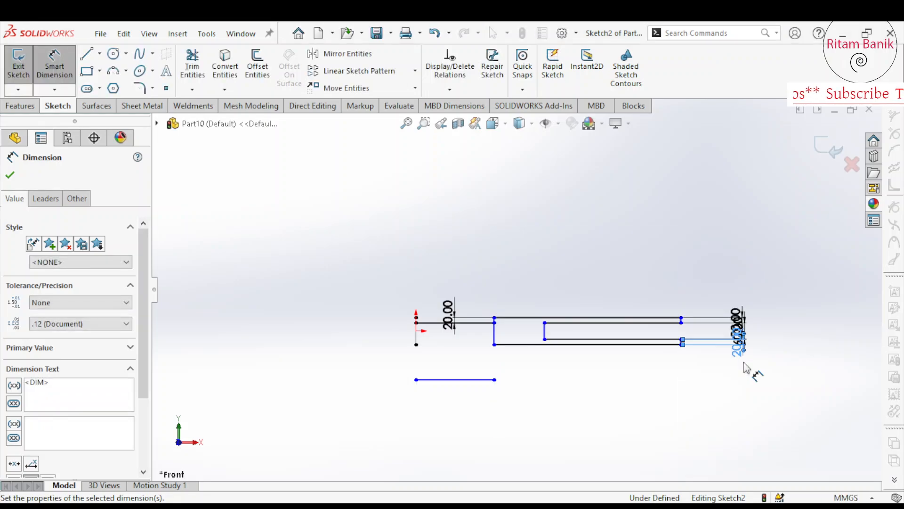
Step: Add a doubled dimension of 120 mm from the lower flange's vertical end line across the centreline
scroll(565, 353, "down", 3)
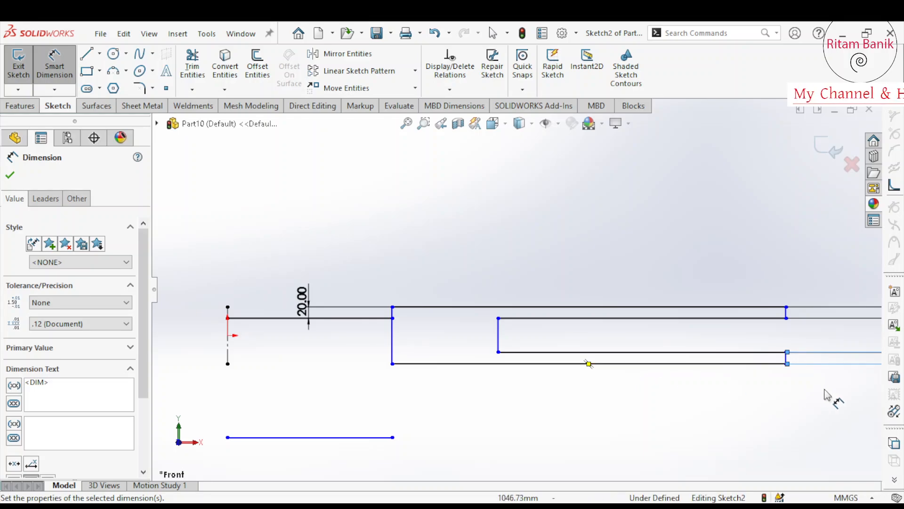
scroll(773, 374, "down", 5)
left_click(763, 325)
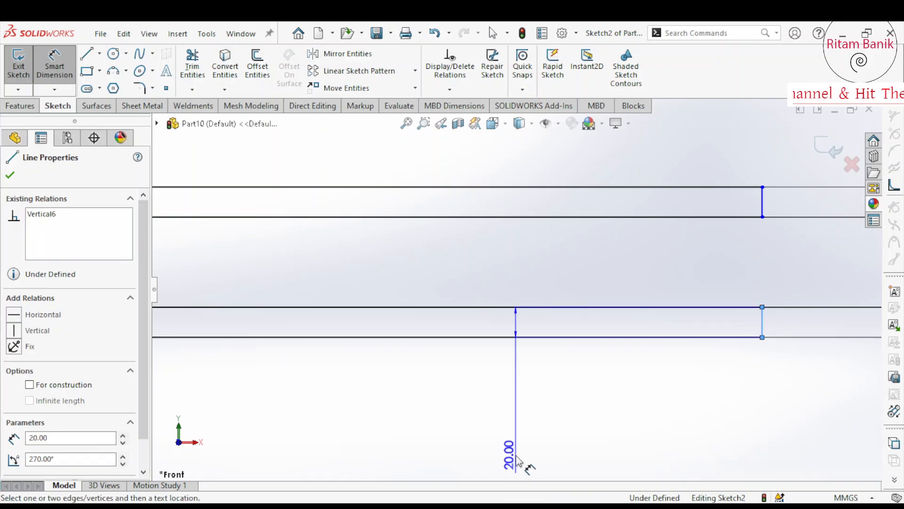
scroll(383, 317, "up", 5)
scroll(379, 312, "down", 2)
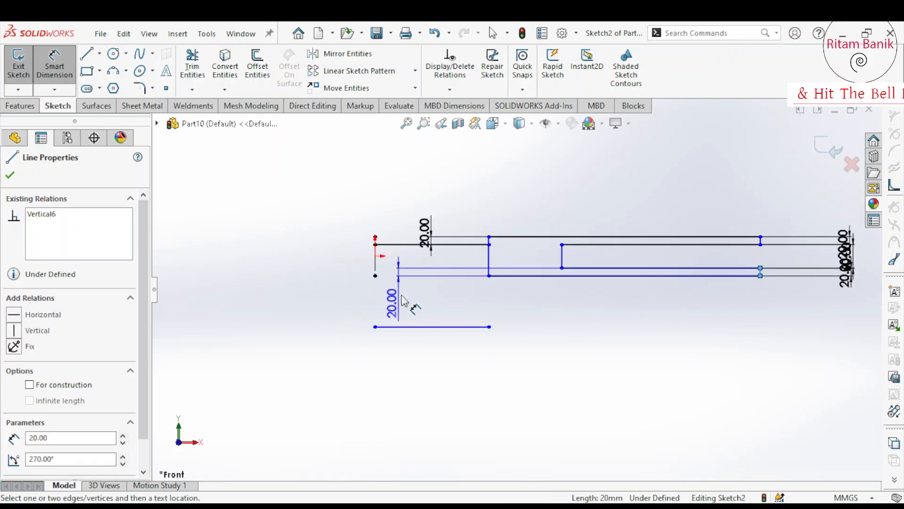
scroll(380, 313, "down", 2)
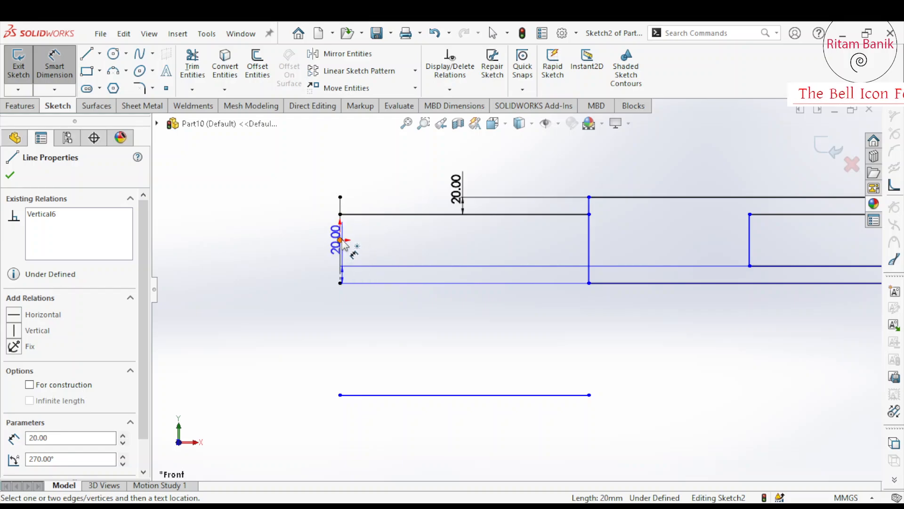
left_click(345, 254)
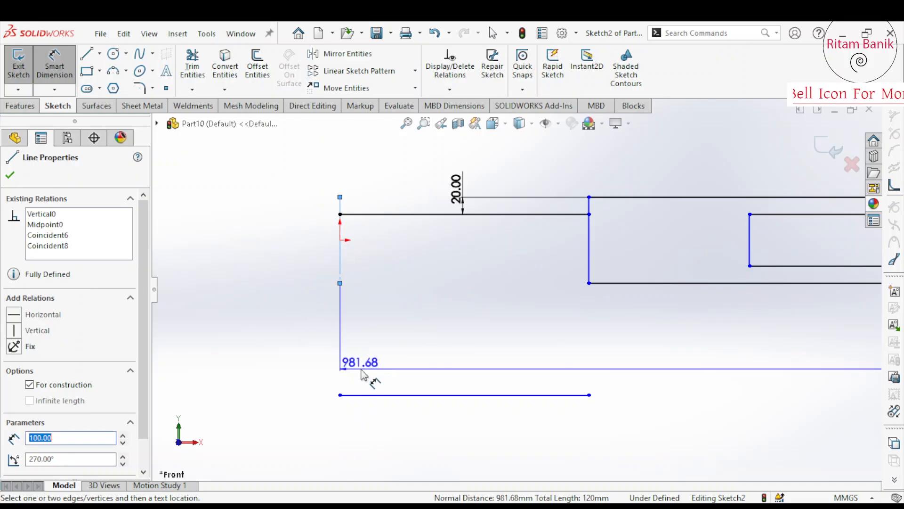
left_click(338, 383)
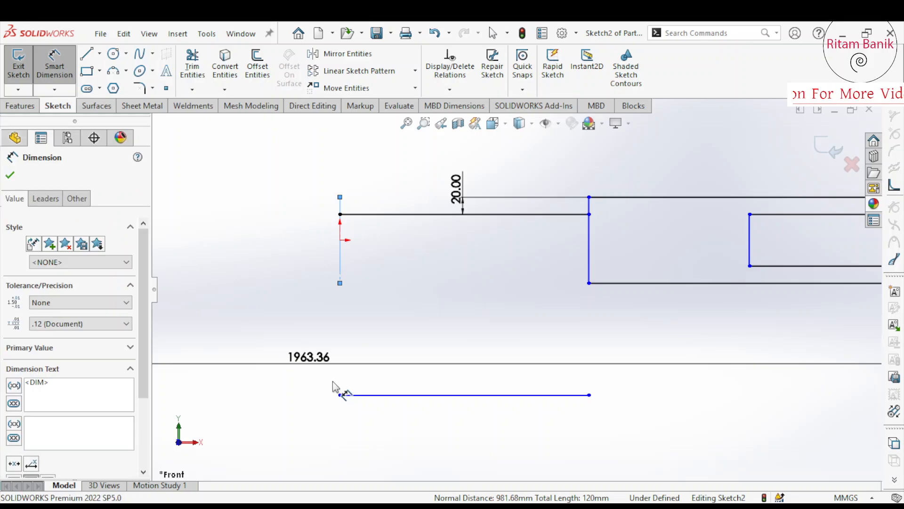
type("120")
key("Return")
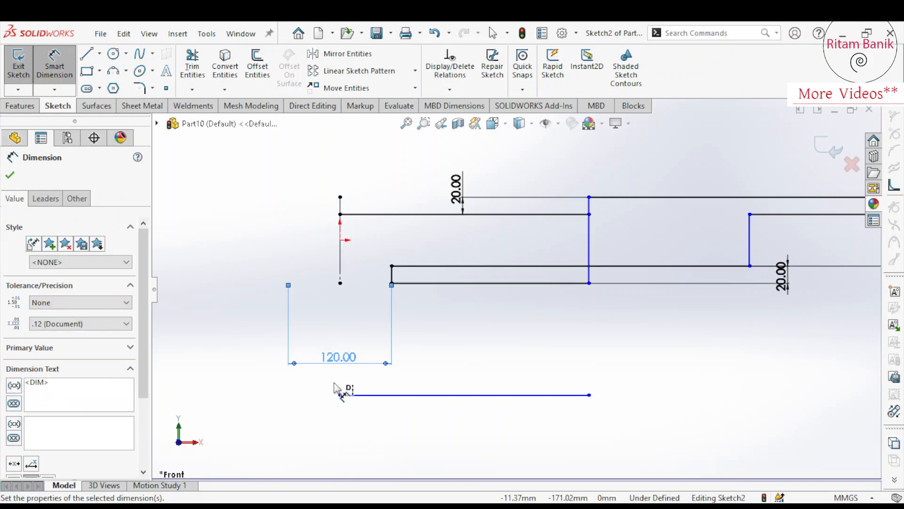
key("Escape")
Step: Shorten the upper flange by moving its vertical end line inward to about X 507 mm
scroll(659, 231, "down", 3)
scroll(645, 237, "up", 6)
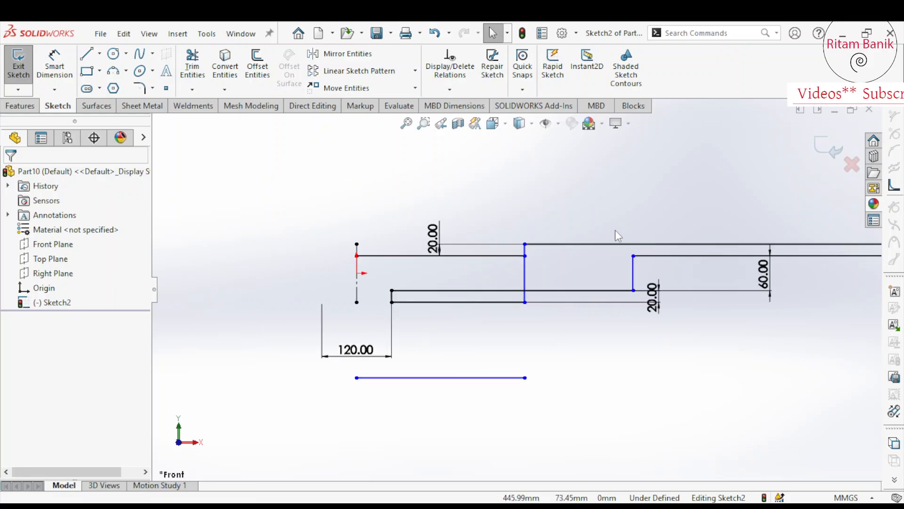
scroll(612, 300, "down", 5)
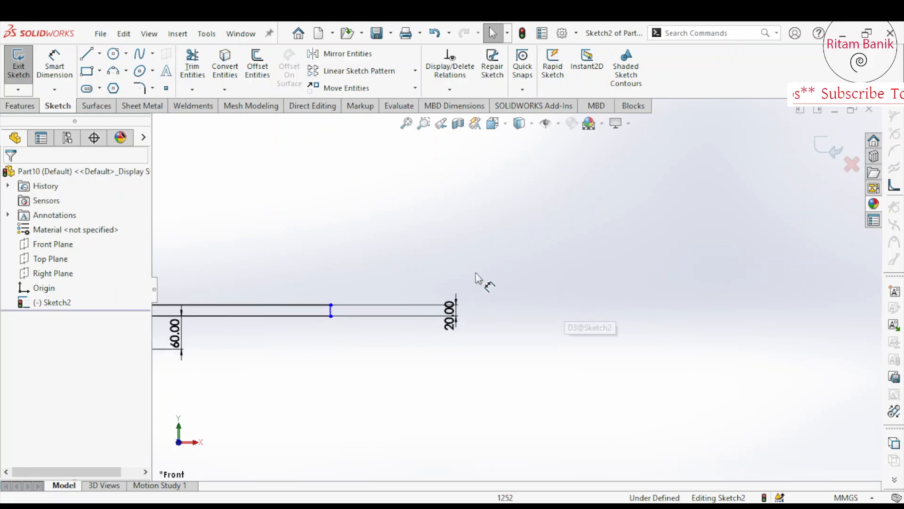
scroll(331, 320, "up", 5)
scroll(317, 303, "down", 3)
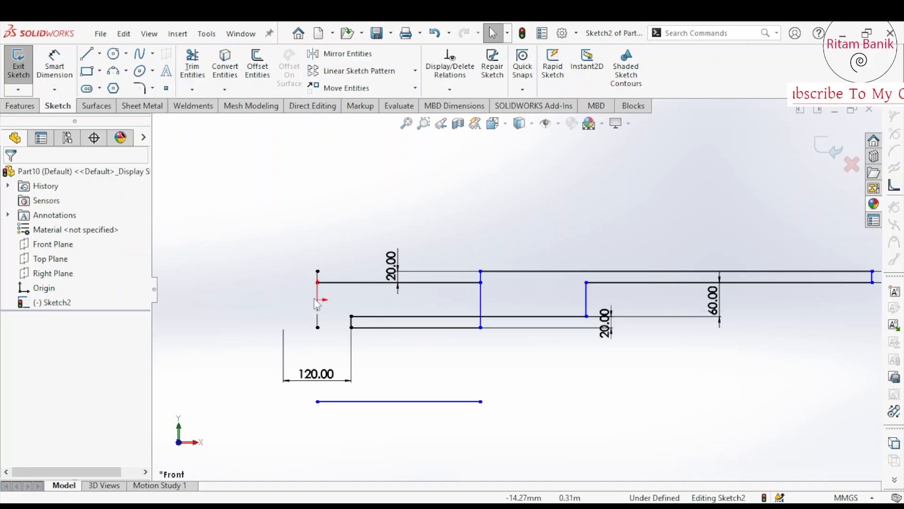
left_click_drag(873, 282, 503, 277)
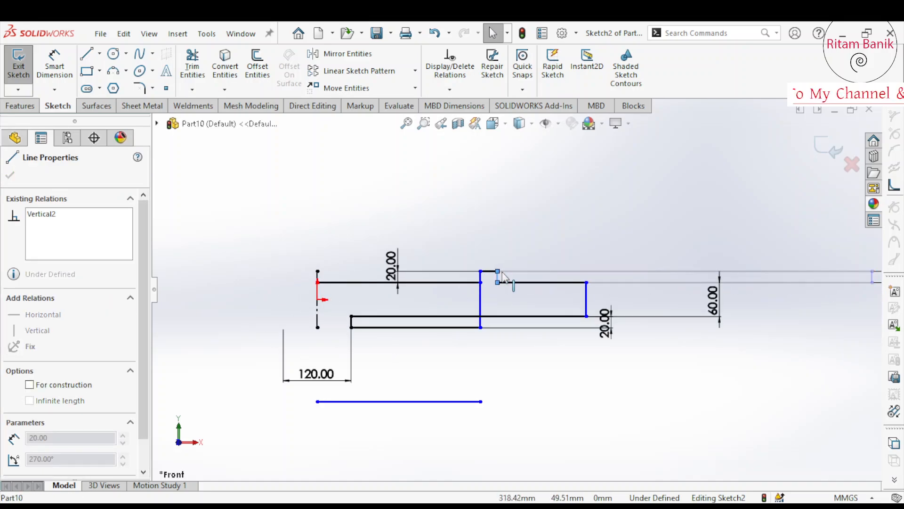
left_click(604, 270)
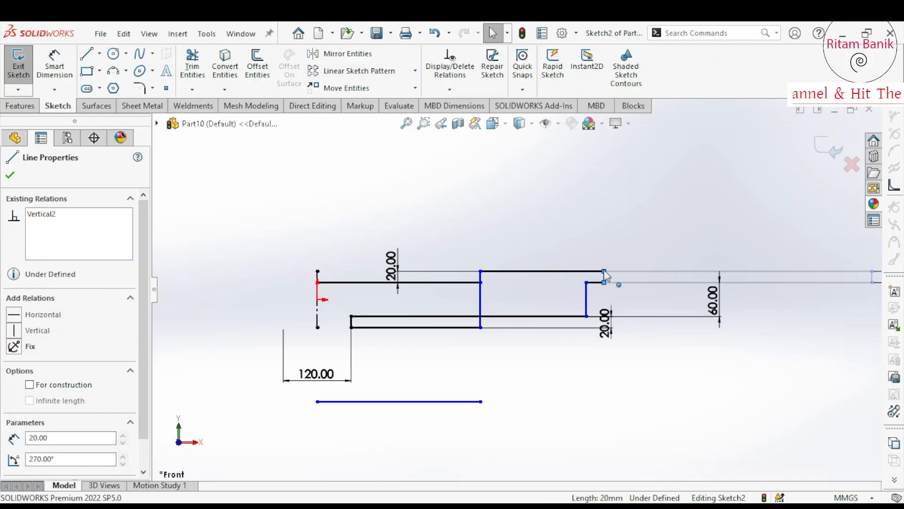
scroll(430, 283, "down", 2)
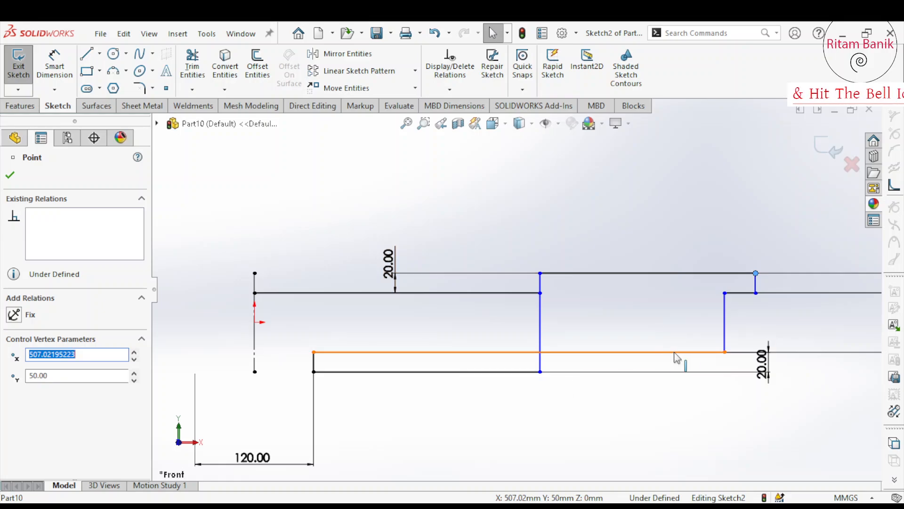
Step: Move the 60 mm vertical line between the flanges close to the centreline and the upper flange's end line near the long vertical edge
left_click_drag(728, 332, 532, 332)
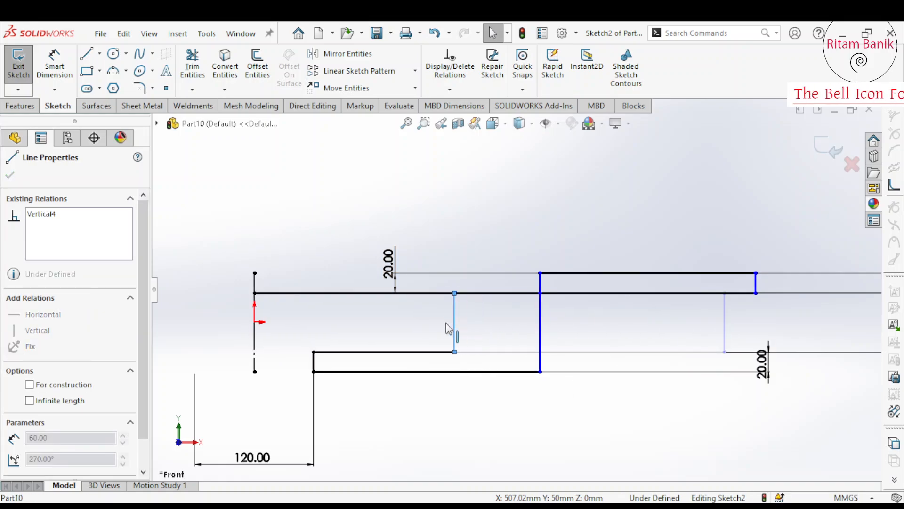
left_click_drag(446, 324, 426, 324)
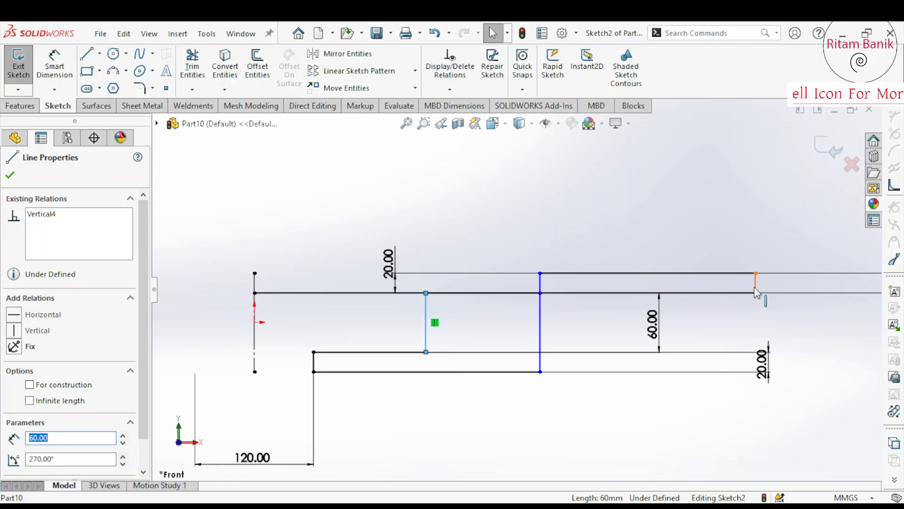
left_click_drag(756, 291, 561, 286)
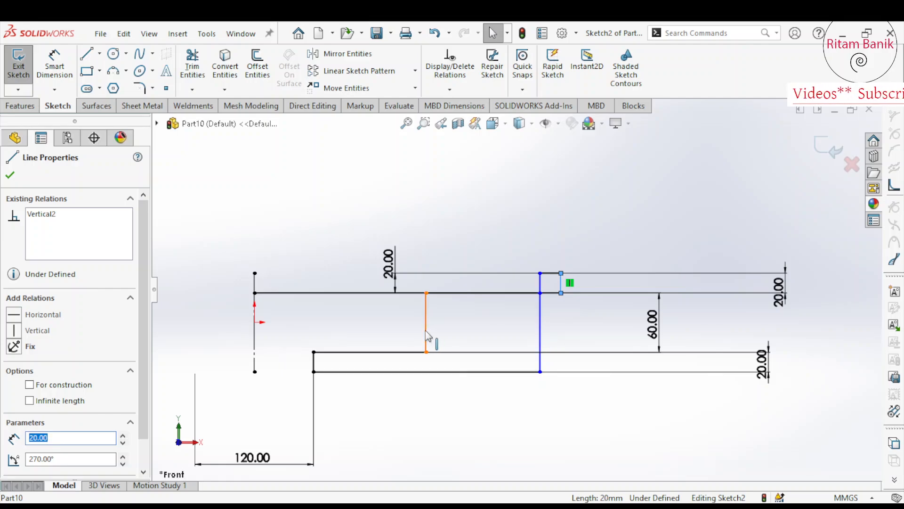
mouse_move(428, 335)
left_mouse_down()
mouse_move(271, 330)
mouse_move(288, 330)
left_mouse_up()
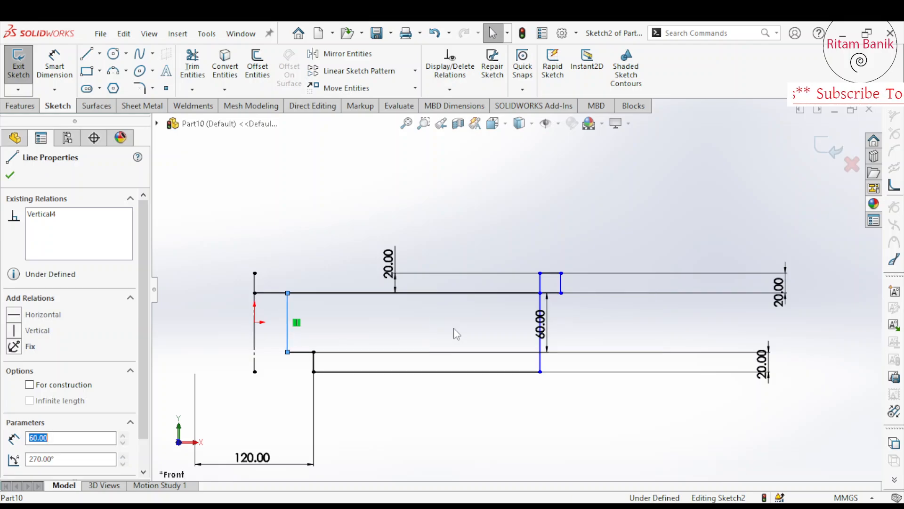
Step: Move the upper flange's end line to the centreline side of the long vertical edge and place the 60 mm dimension outside the profile
left_click(601, 322)
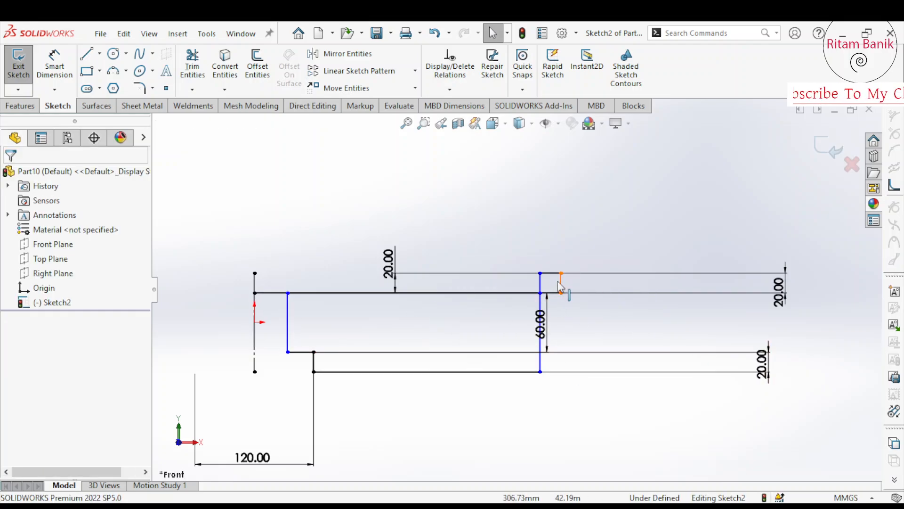
left_click_drag(447, 275, 397, 278)
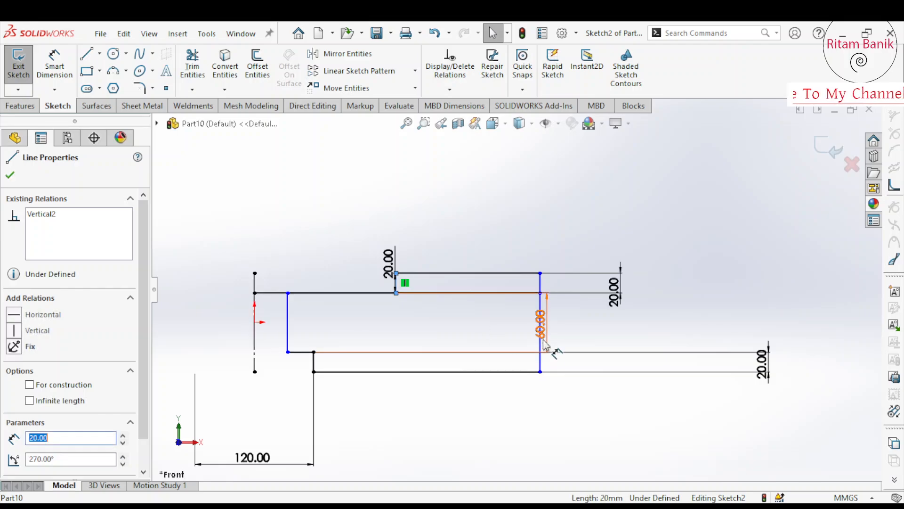
left_click_drag(538, 340, 652, 338)
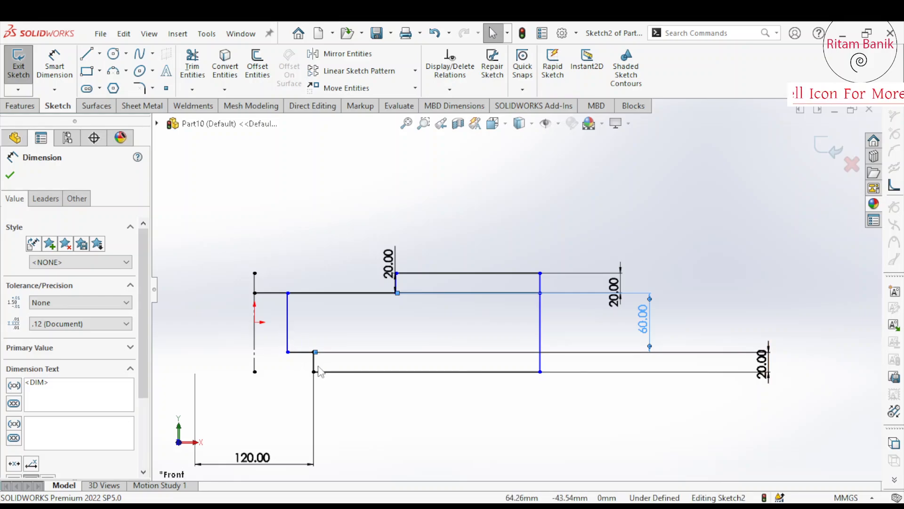
Step: Move the long vertical edge closer to the centreline and place the upper flange end line's 20 mm dimension above the inner vertical line
left_click_drag(313, 364, 262, 370)
left_click(374, 393)
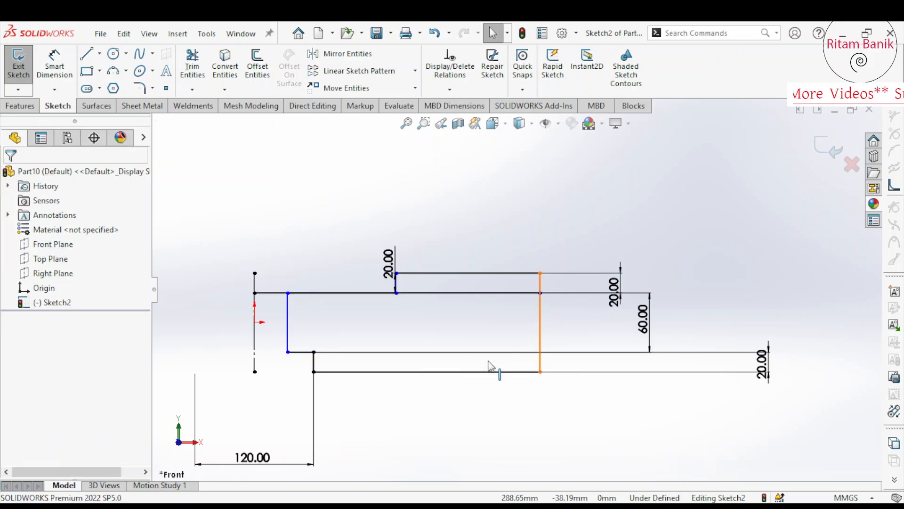
left_click_drag(540, 367, 480, 372)
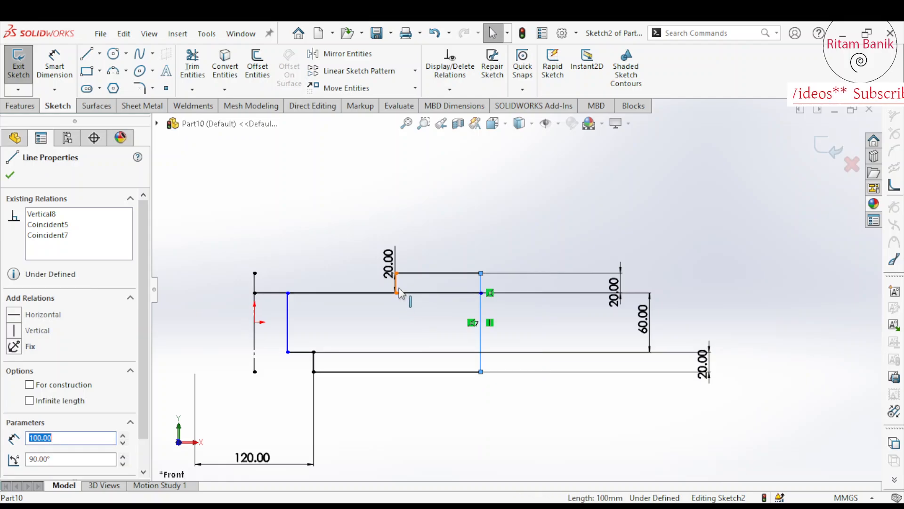
left_click_drag(397, 278, 285, 234)
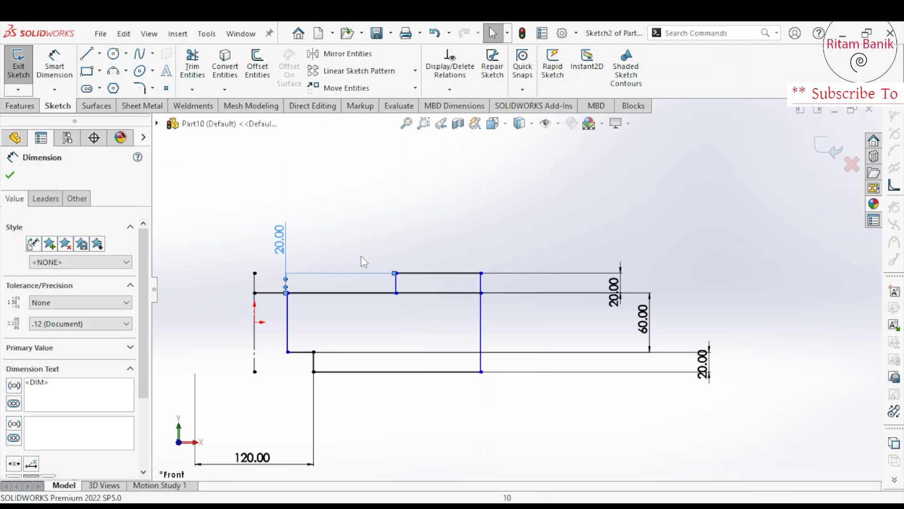
Step: Make the upper flange's vertical end line collinear with the lower flange's vertical end line
left_click(396, 283)
left_click(314, 363, "ctrl")
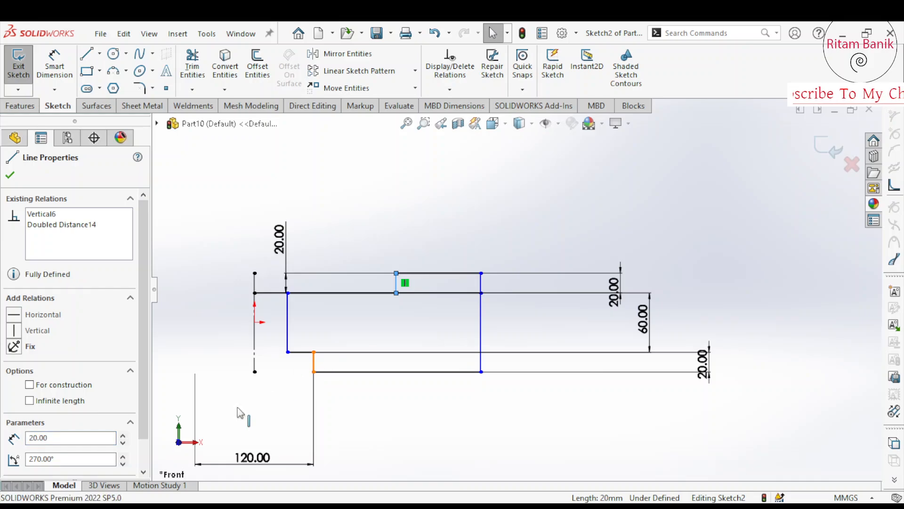
left_click(13, 420)
left_click(431, 377)
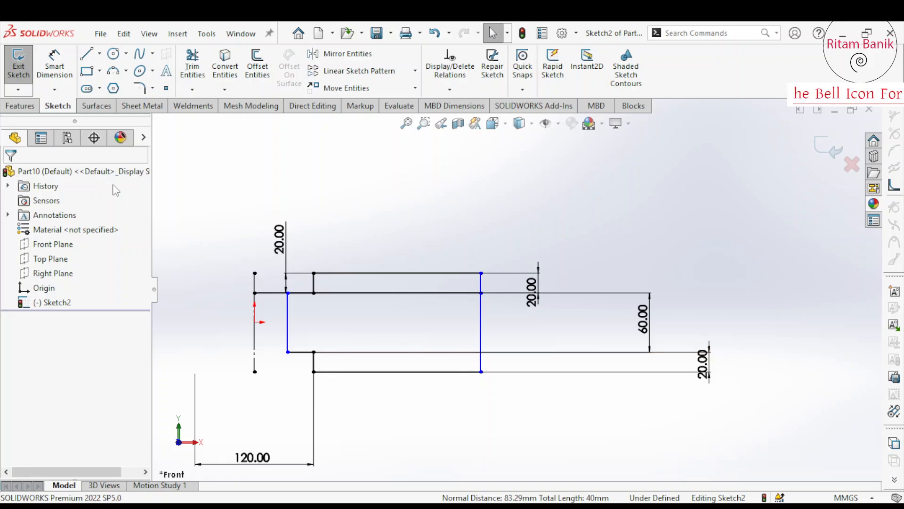
Step: Add a doubled dimension of 45 mm from the long vertical edge across the centreline
left_click(54, 64)
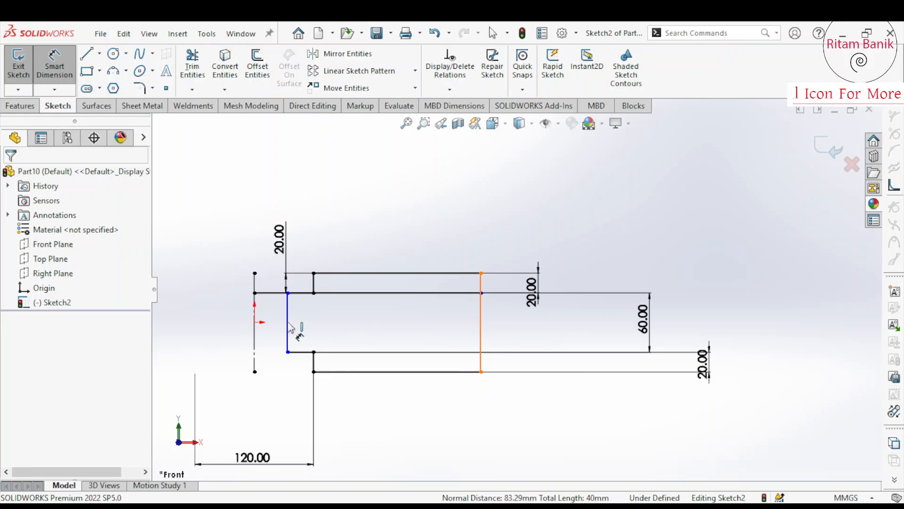
left_click(481, 325)
left_click(254, 330)
left_click(225, 325)
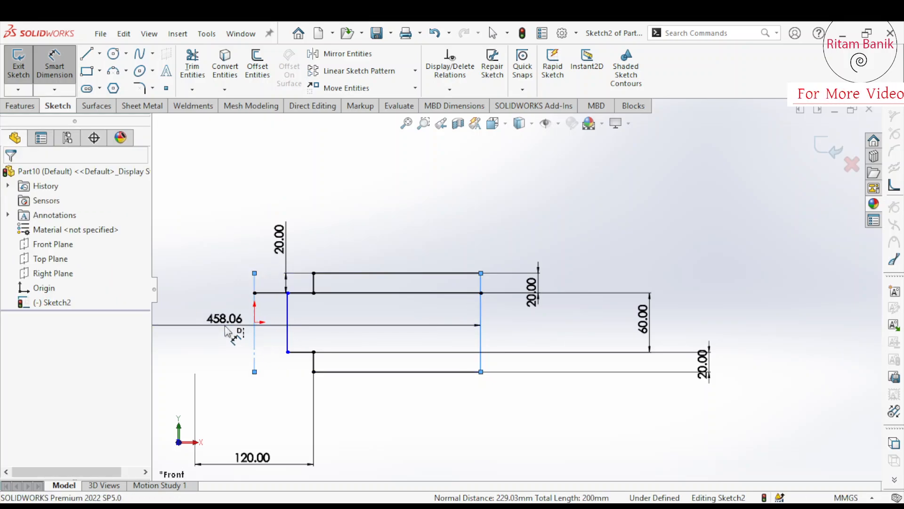
type("450")
key("Return")
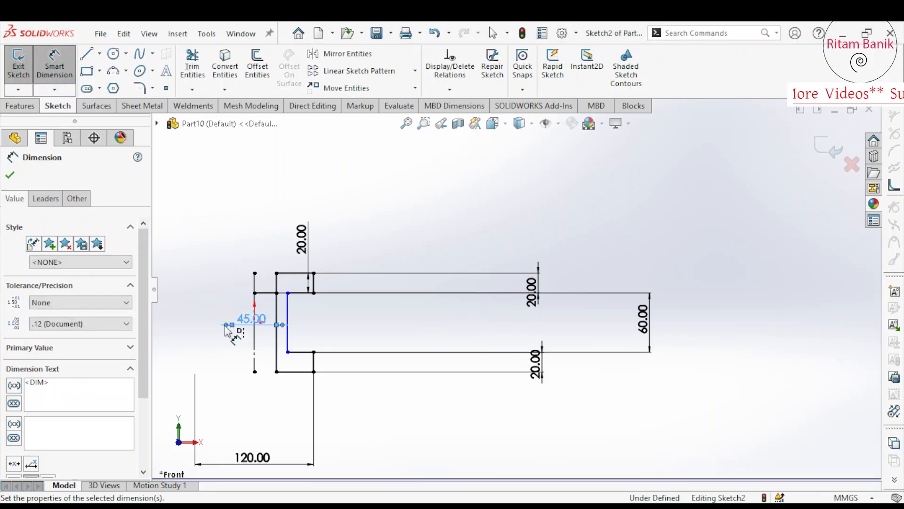
key("Escape")
Step: Move the loose horizontal line from below the profile up between the centreline and the long vertical edge
scroll(289, 344, "up", 3)
scroll(290, 346, "down", 4)
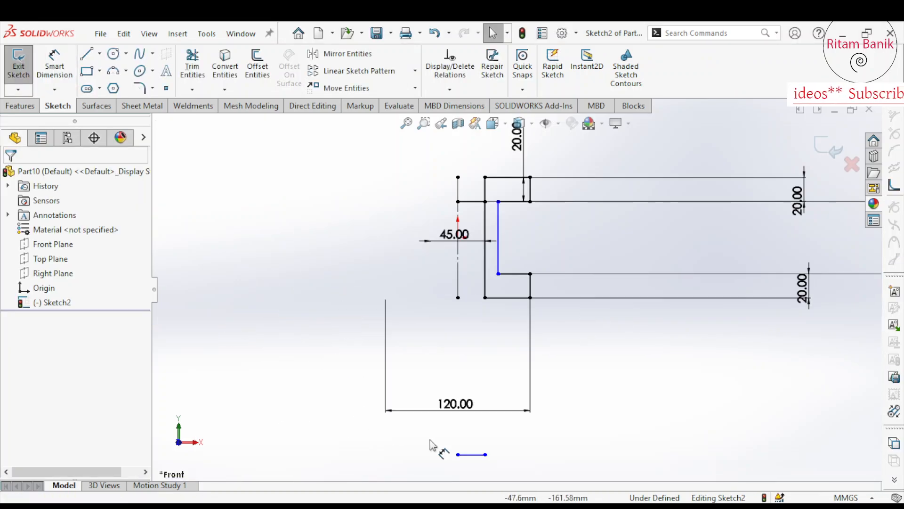
left_click_drag(471, 455, 469, 264)
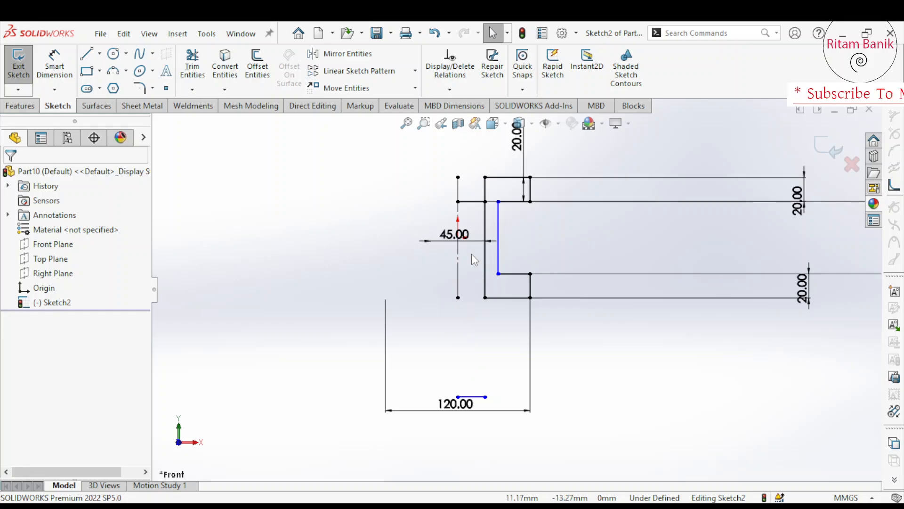
left_click_drag(463, 404, 482, 265)
left_click(473, 397)
scroll(477, 267, "down", 5)
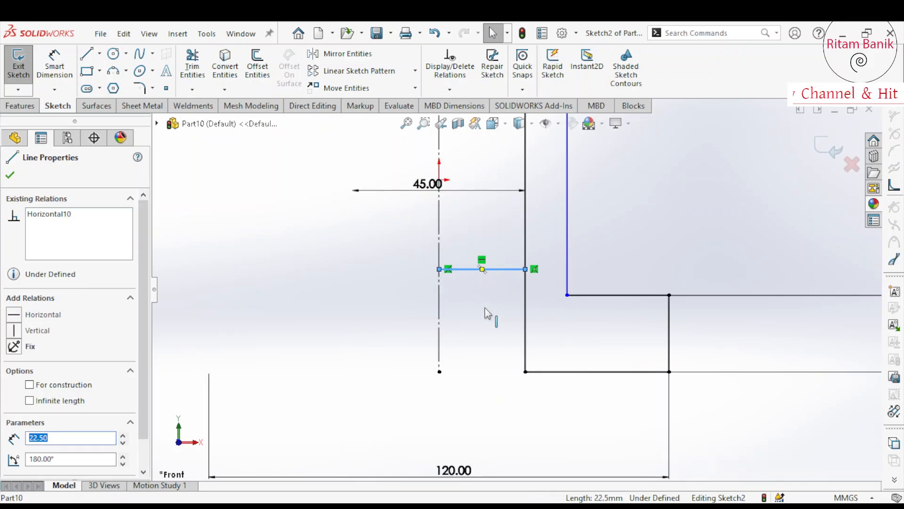
left_click(490, 375)
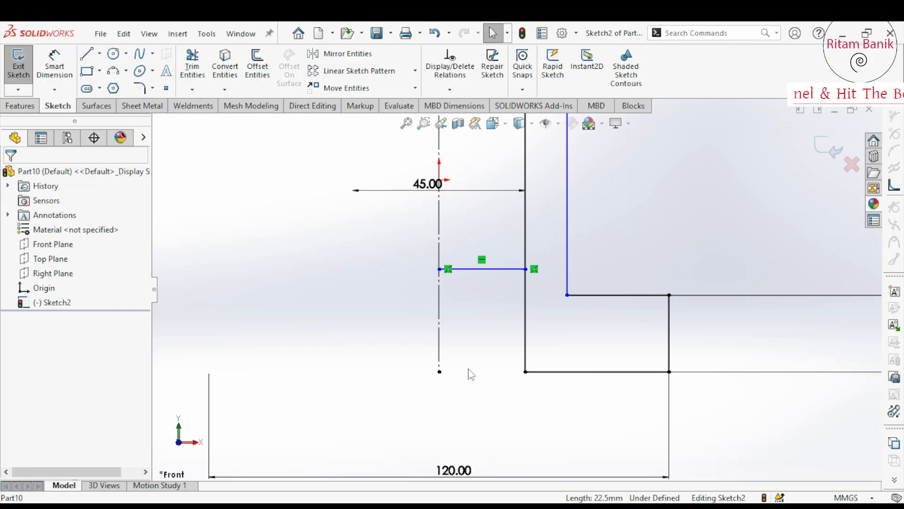
Step: Dimension the moved horizontal line 20 mm above the lower flange's bottom edge
left_click(55, 66)
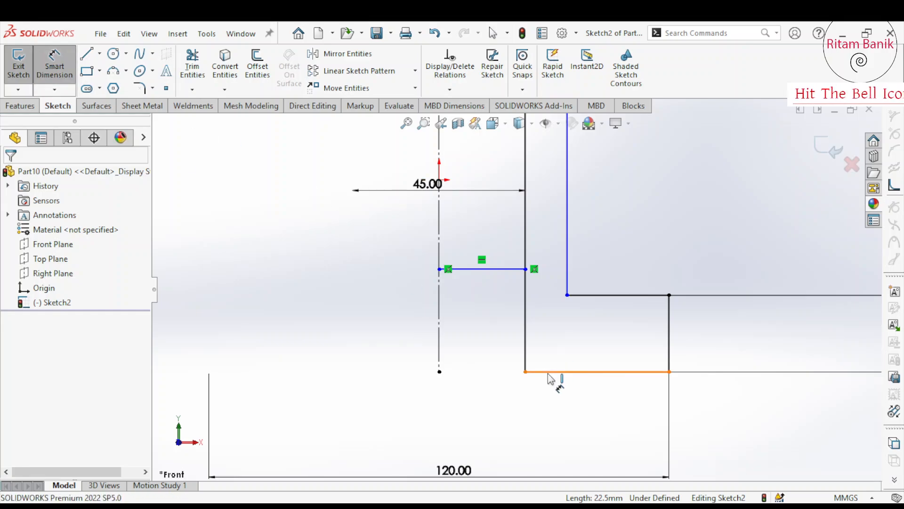
left_click(495, 269)
left_click(499, 269)
left_click(492, 378)
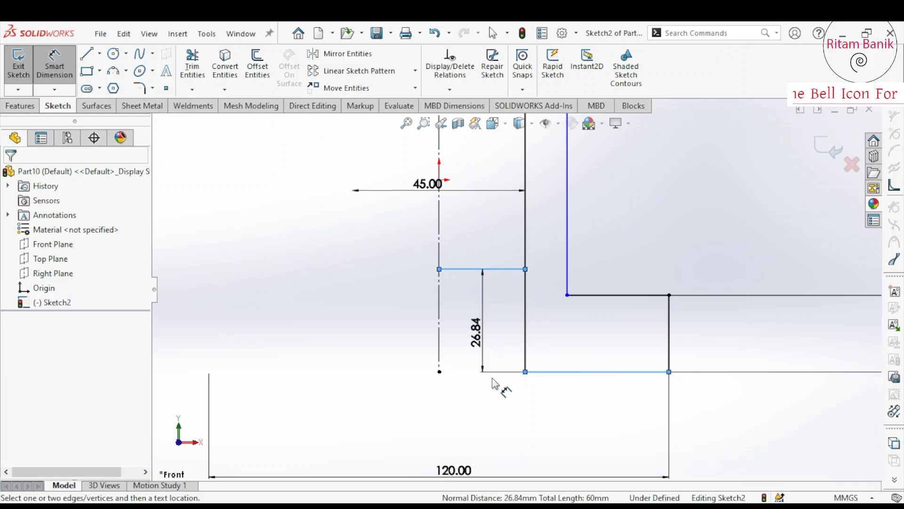
type("20")
key("Return")
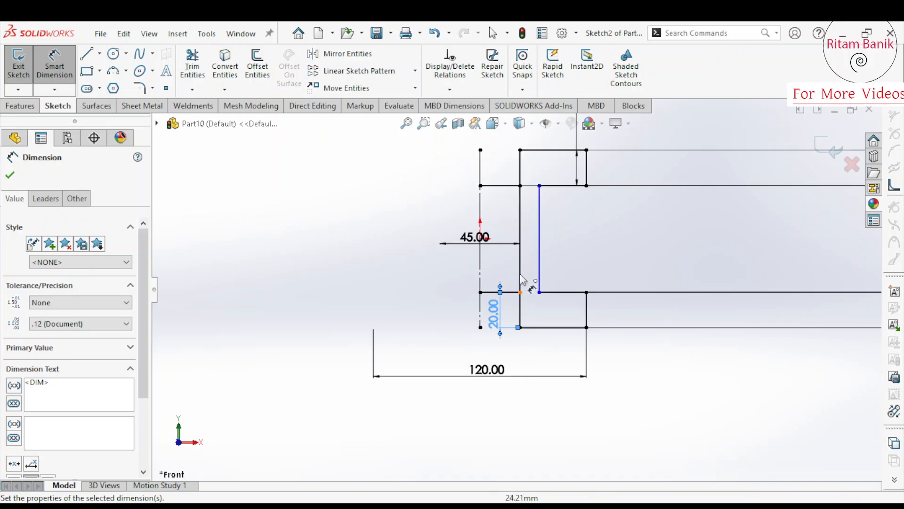
Step: Dimension the gap between the long vertical edge and the inner vertical line as 2 mm and place the dimension inside the upper flange
scroll(525, 179, "up", 3)
scroll(476, 236, "down", 3)
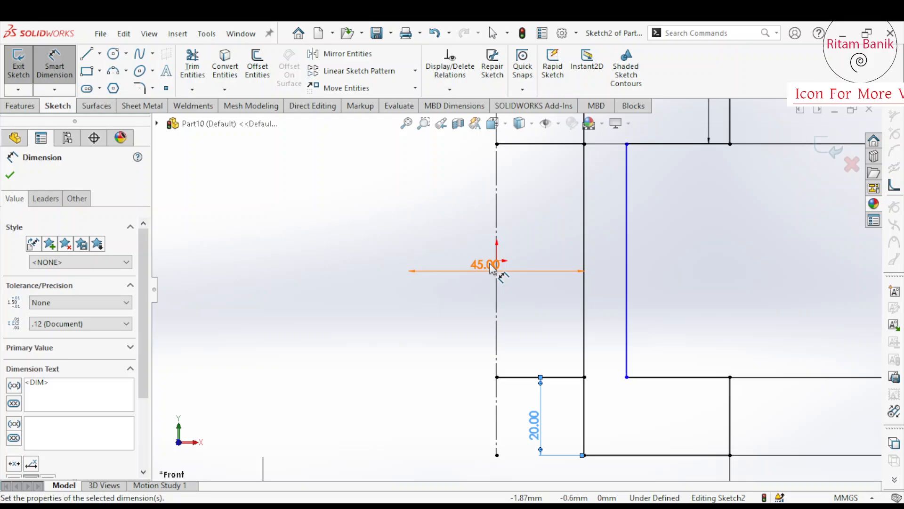
scroll(491, 267, "down", 3)
scroll(625, 289, "up", 6)
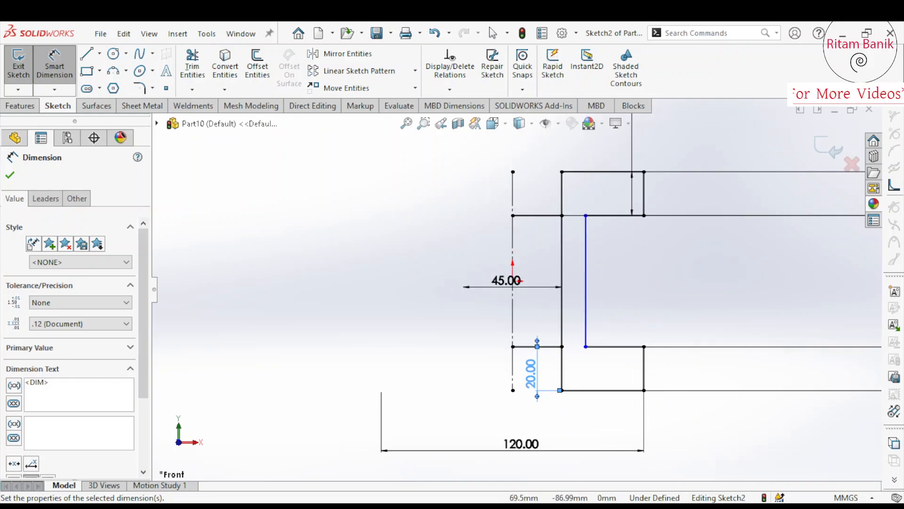
scroll(591, 243, "down", 3)
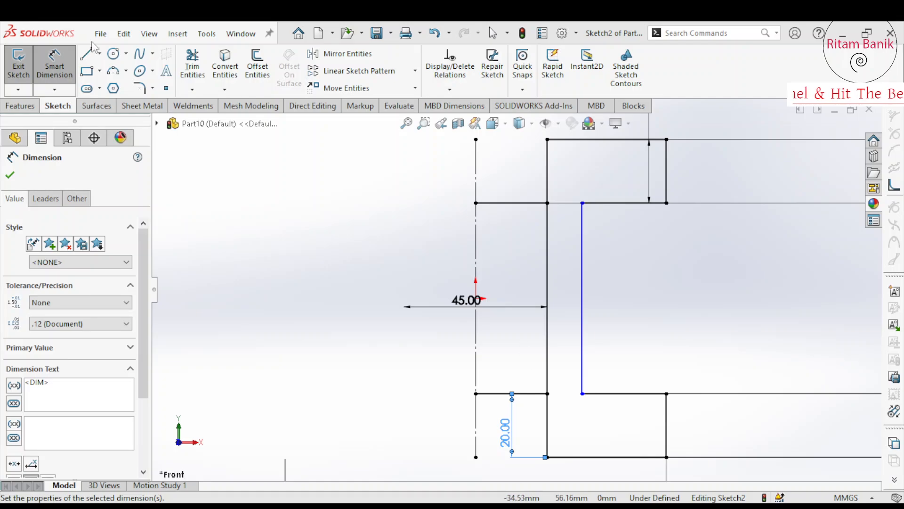
left_click(582, 235)
left_click(548, 228)
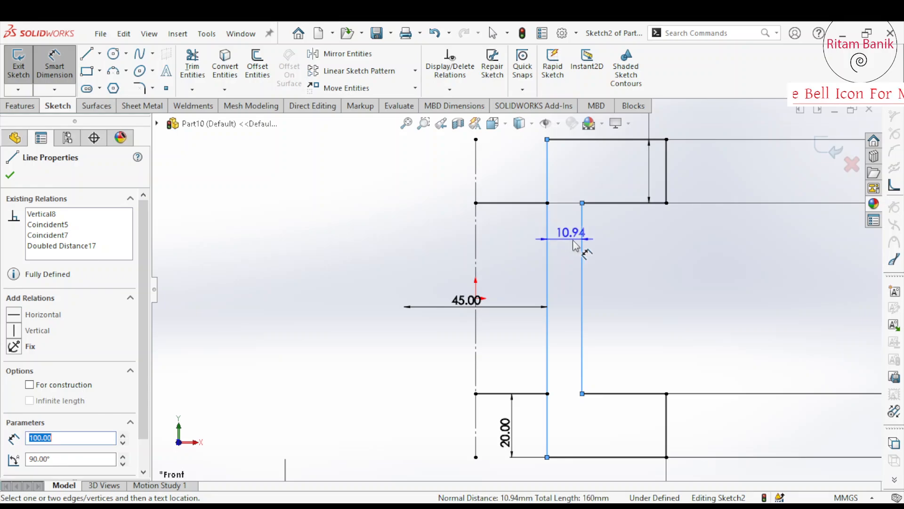
left_click(575, 245)
type("2")
key("Return")
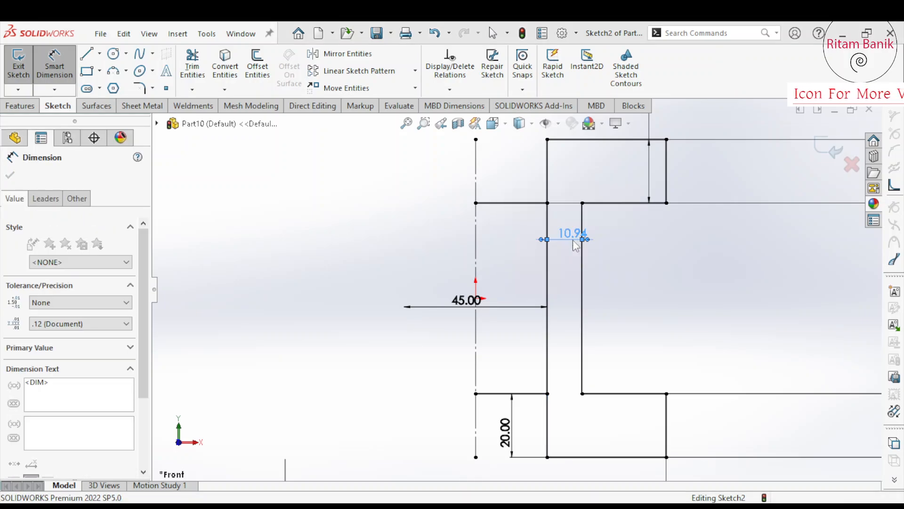
left_click_drag(559, 236, 596, 182)
key("Escape")
key("Escape")
Step: Place one upper 20 mm dimension beside the centreline and bring the outer 20 mm and 60 mm dimensions close to the profile
scroll(534, 200, "up", 5)
scroll(545, 165, "down", 3)
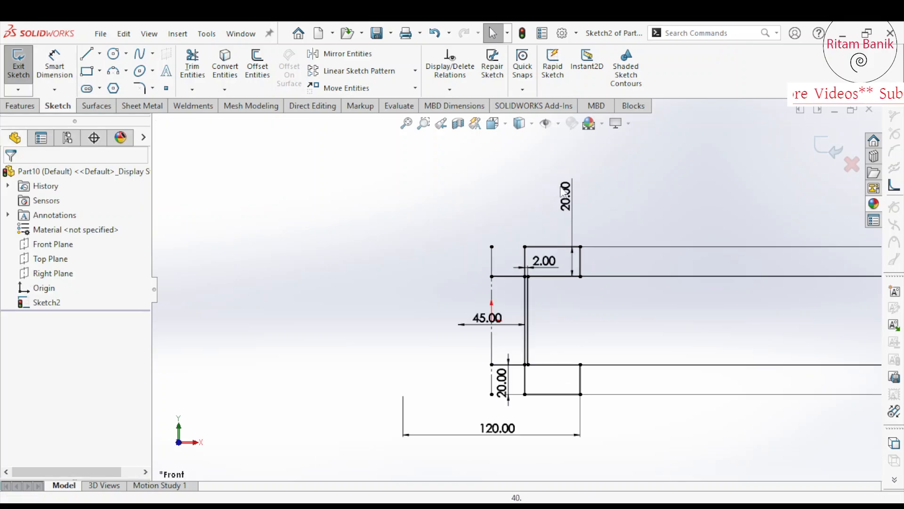
left_click_drag(579, 221, 491, 262)
scroll(513, 288, "up", 3)
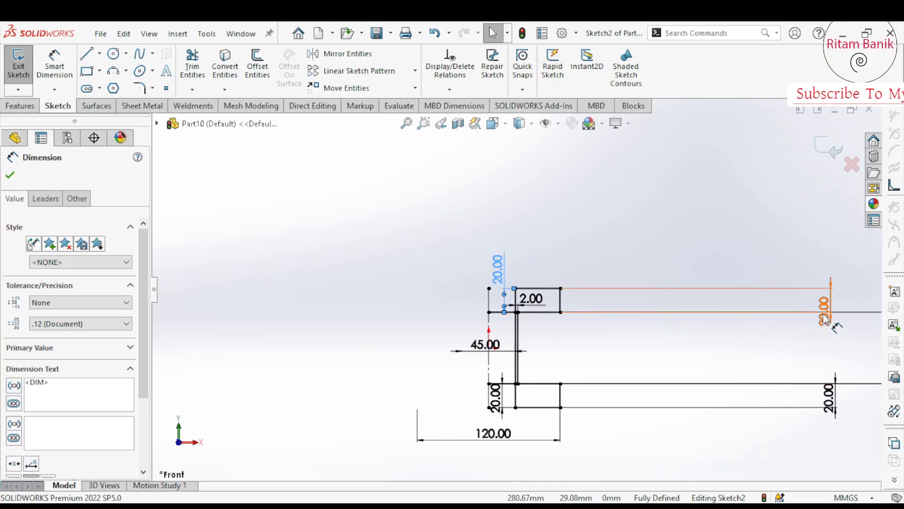
left_click_drag(825, 320, 594, 306)
left_click_drag(830, 404, 606, 401)
scroll(804, 378, "up", 5)
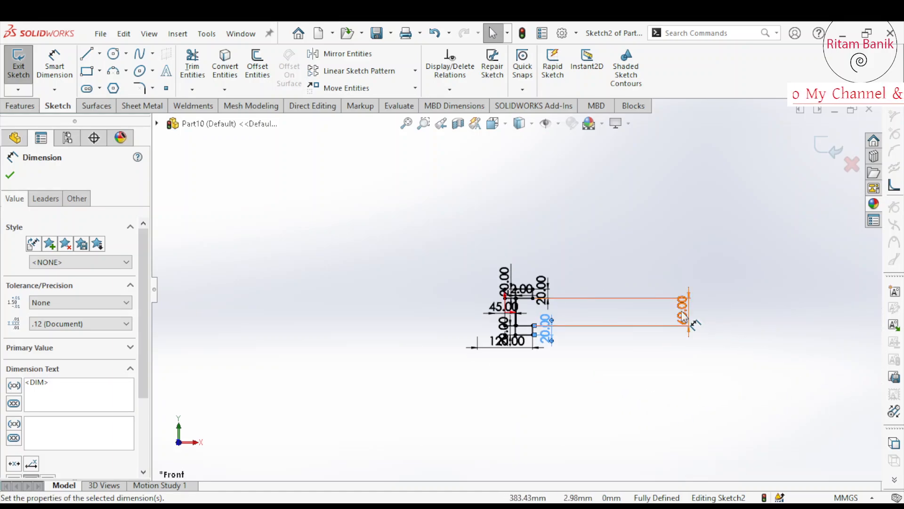
left_click_drag(682, 320, 565, 316)
scroll(547, 314, "down", 5)
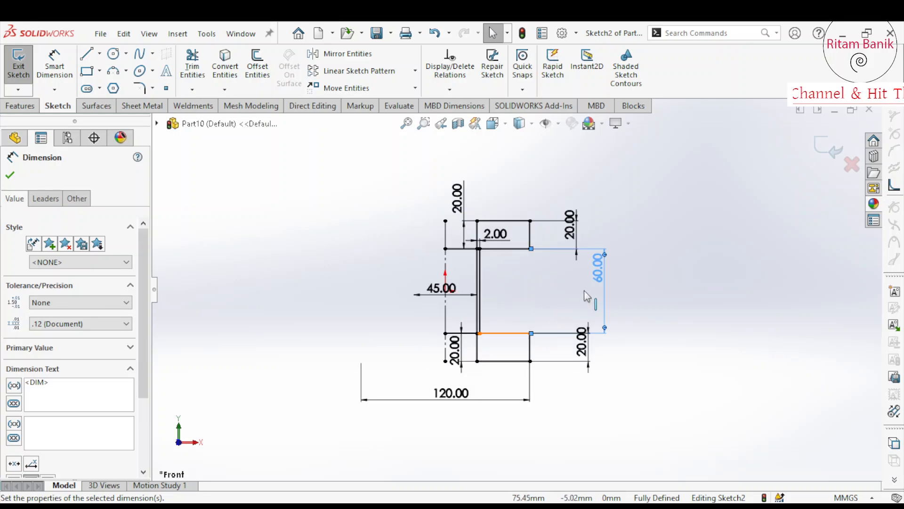
Step: Align the outer 60 mm and 20 mm dimensions in one column and shift the 45 mm dimension text clear of the centreline
left_click_drag(599, 276, 571, 281)
left_click_drag(581, 341, 571, 361)
left_click_drag(569, 232, 571, 215)
left_click(486, 321)
scroll(454, 278, "down", 3)
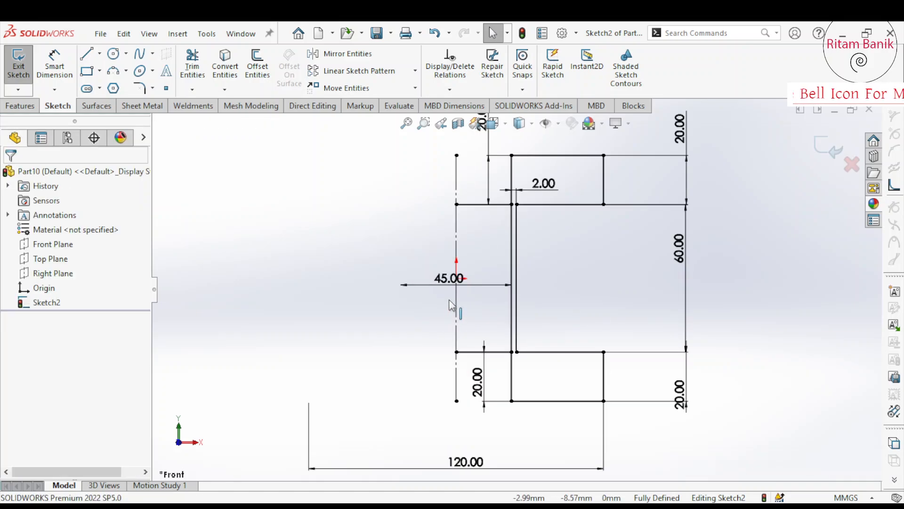
left_click_drag(454, 281, 434, 278)
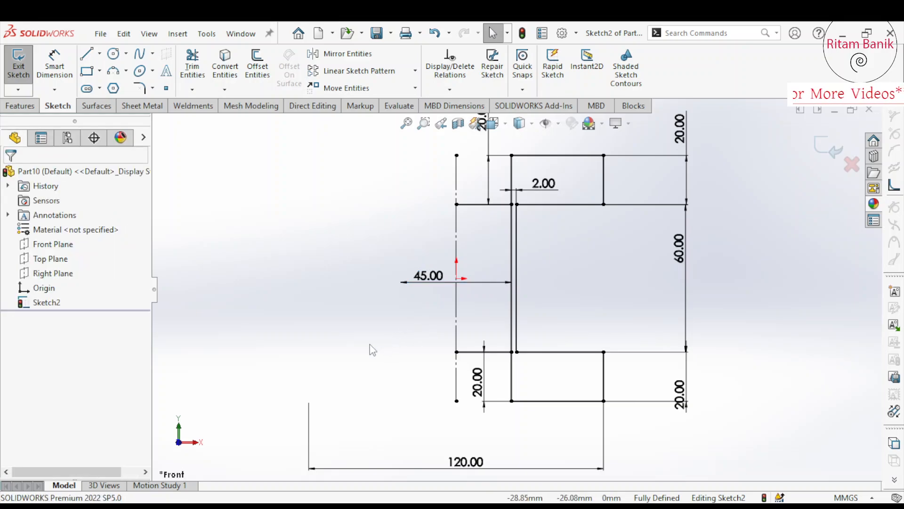
Step: Revolve the central rectangular region and the flanged C-shaped region 360° about the centreline, with Thin Feature switched off
left_click(21, 106)
left_click(63, 66)
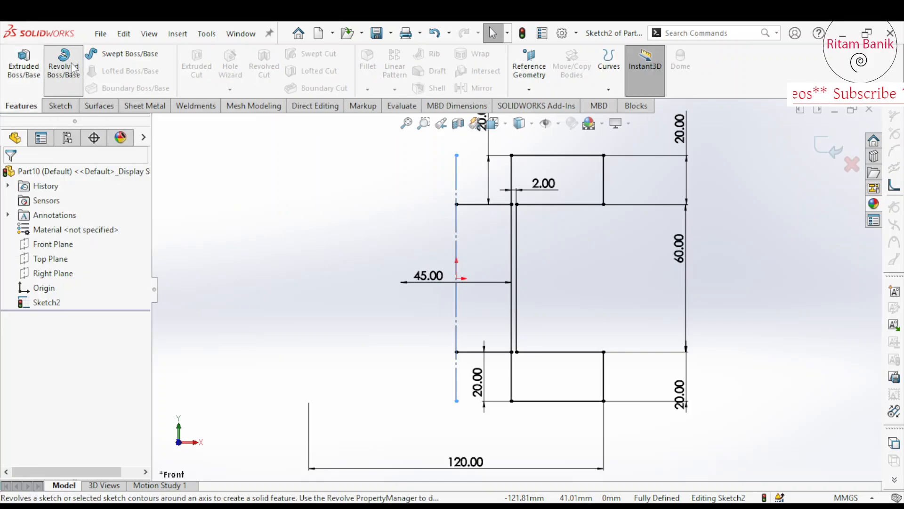
left_click(468, 245)
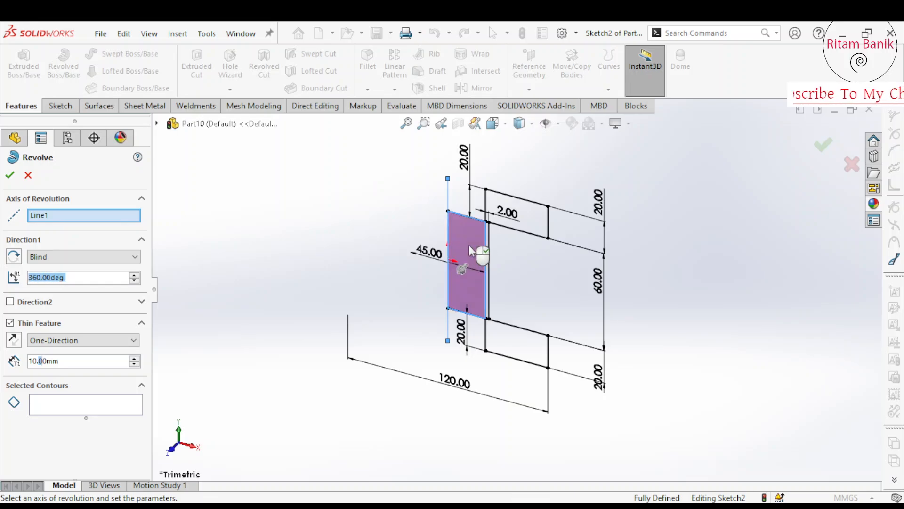
left_click(518, 216)
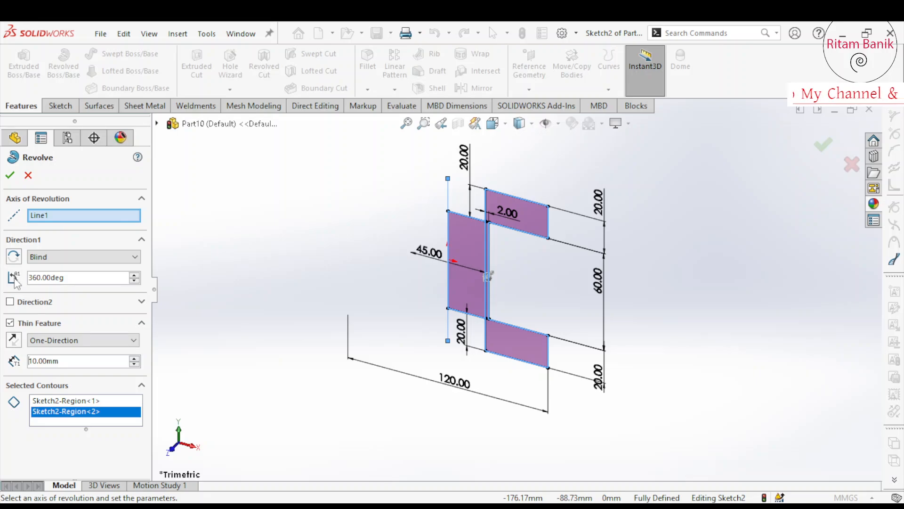
left_click(10, 323)
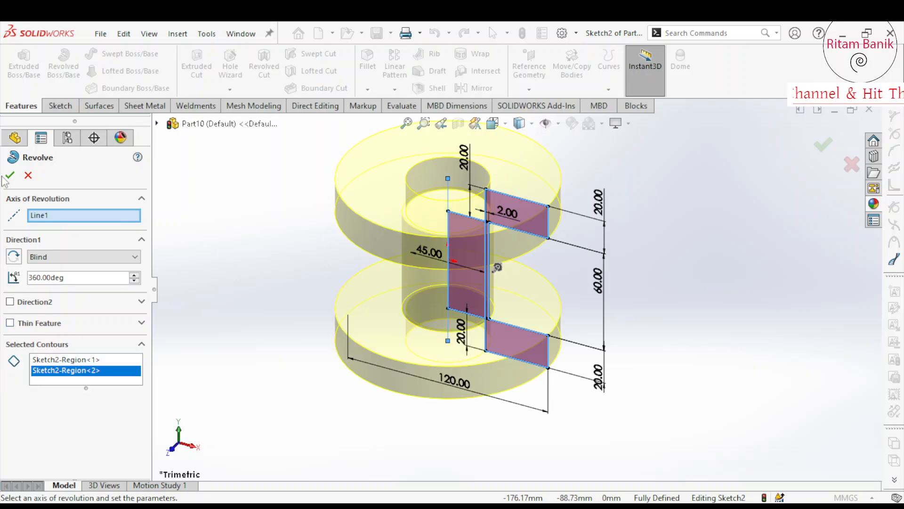
key("Return")
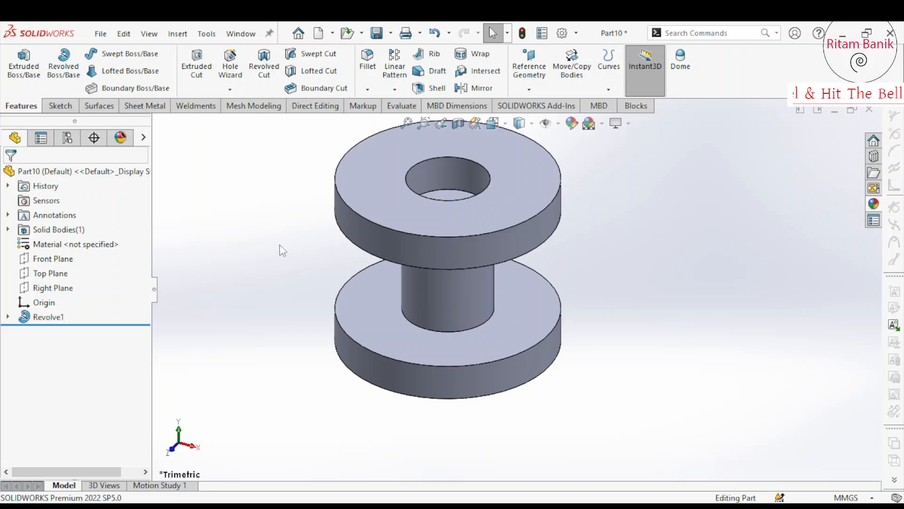
Step: Start a 2 mm × 45° chamfer and select the upper flange's bore edge and both of its outer circular edges
middle_click_drag(461, 257, 581, 232)
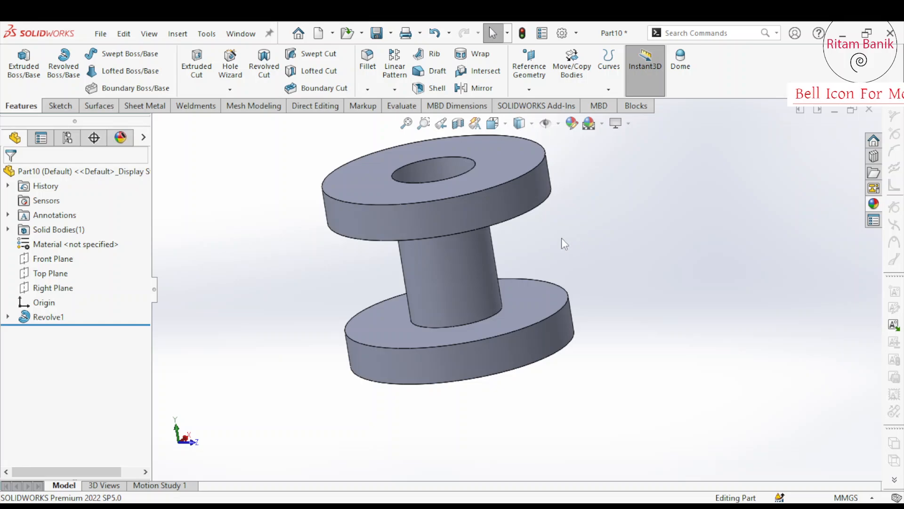
left_click(369, 89)
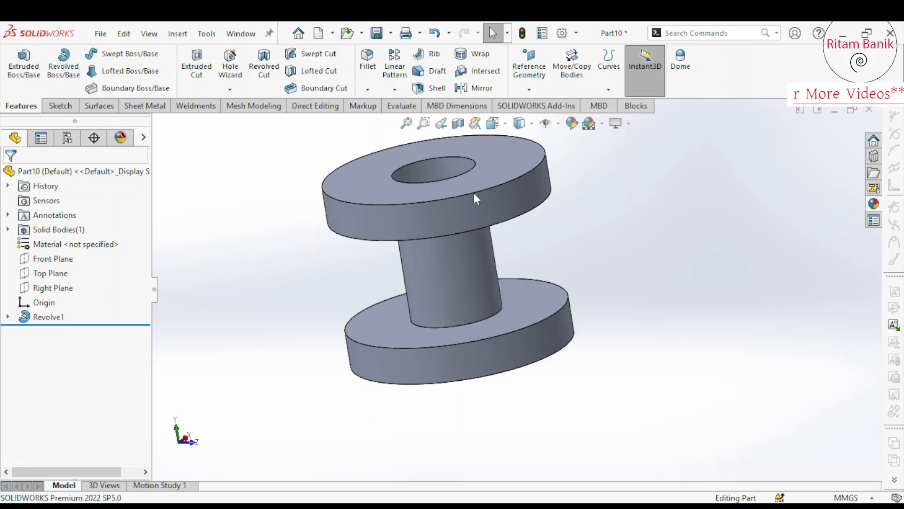
middle_click_drag(500, 175, 554, 183)
left_click(511, 179)
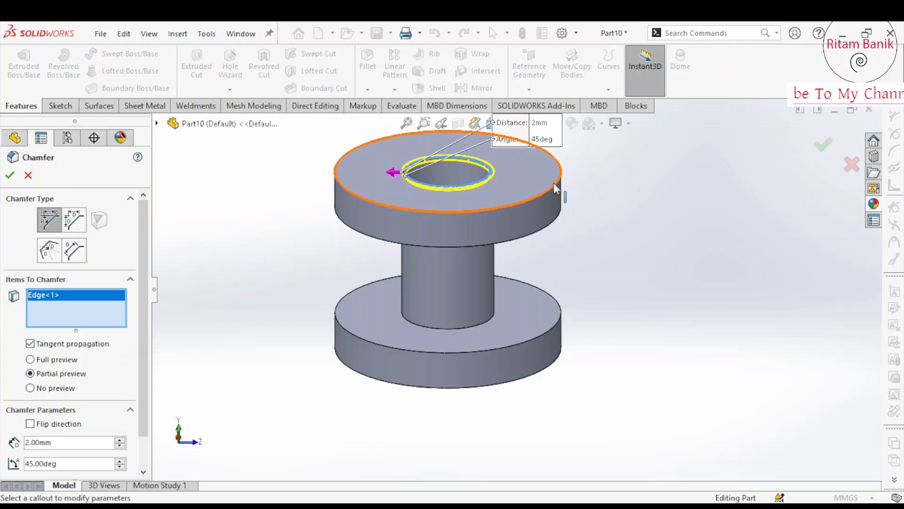
left_click(553, 183)
middle_click_drag(553, 243, 571, 193)
left_click(562, 207)
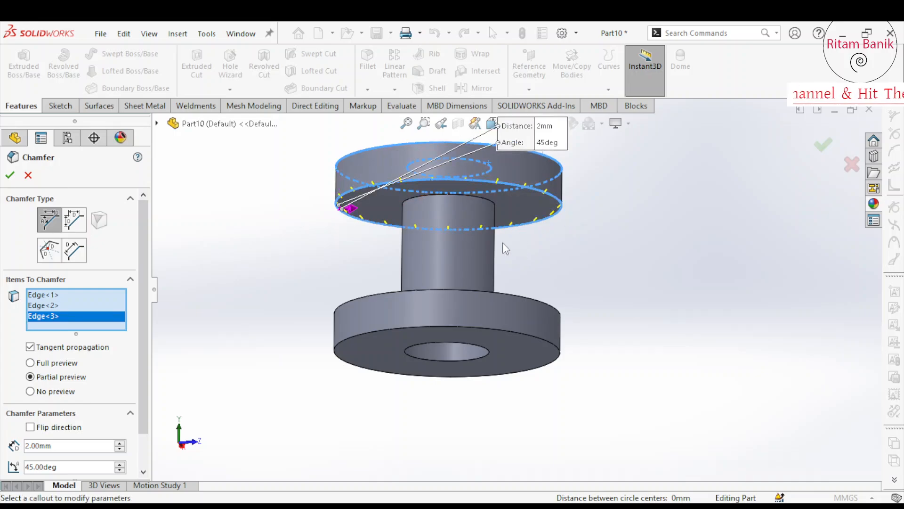
Step: Add the lower flange's two outer circular edges and its bore edge to the selection and apply the 2 mm × 45° chamfer
middle_click_drag(505, 248, 505, 303)
left_click(553, 325)
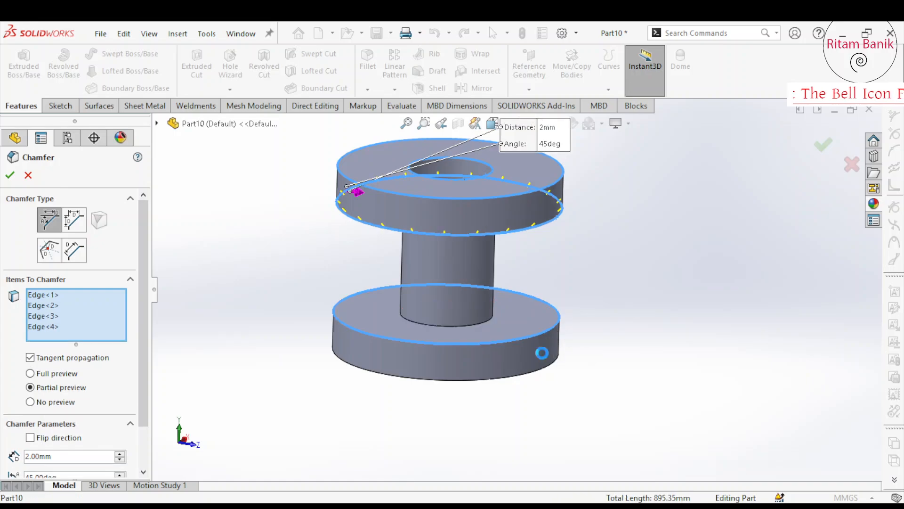
middle_click_drag(553, 324, 552, 310)
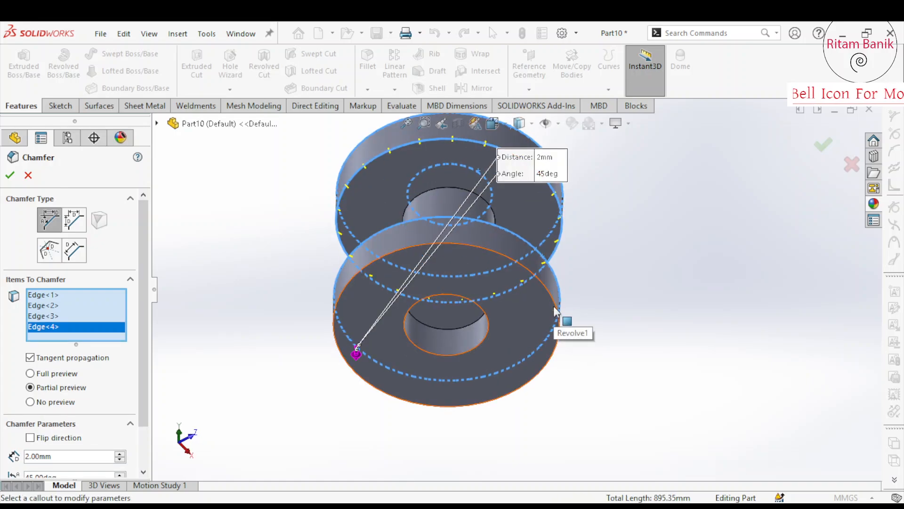
left_click(553, 311)
left_click(488, 332)
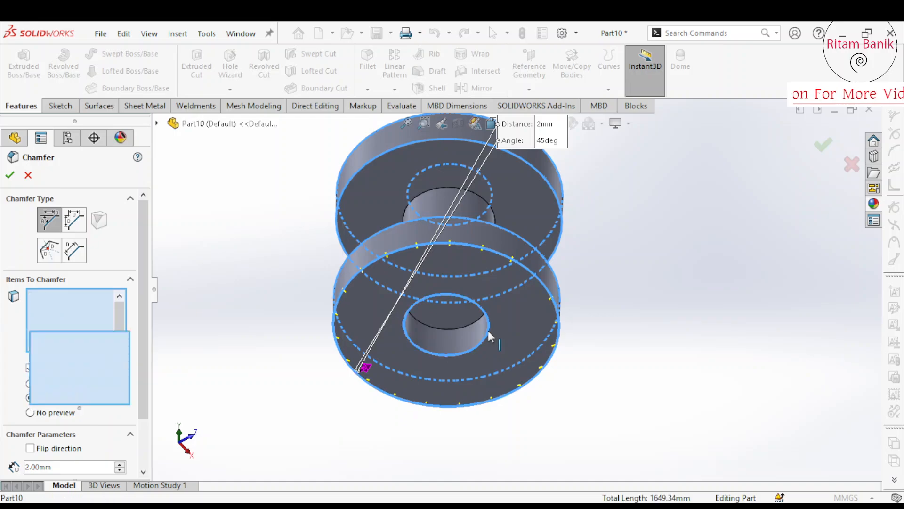
middle_click_drag(495, 322, 561, 218)
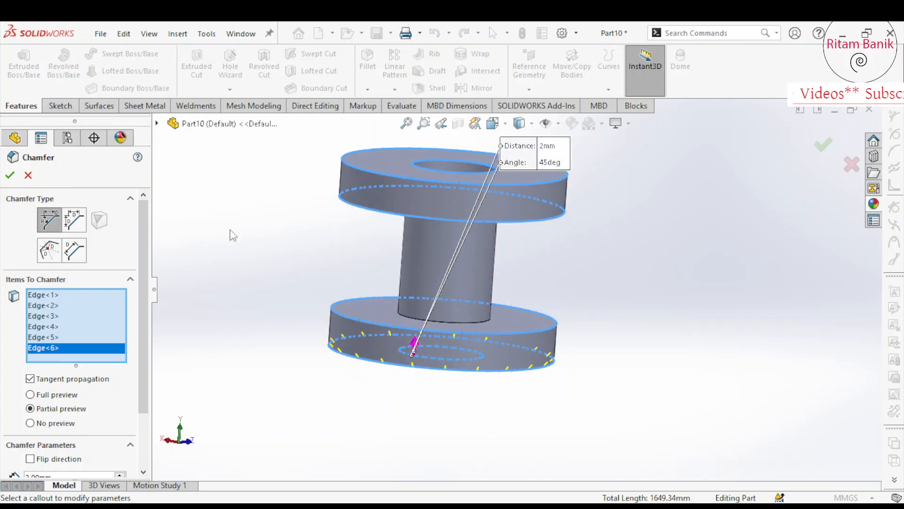
key("Return")
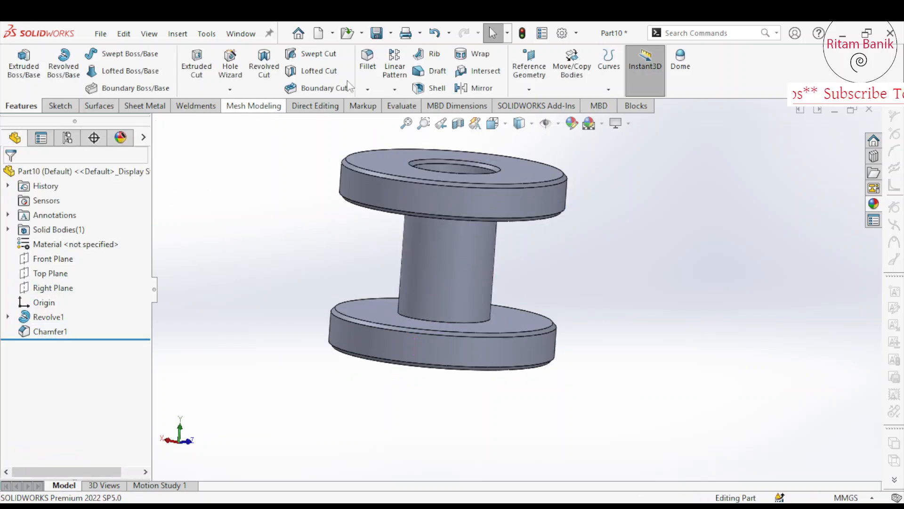
Step: Fillet the two circular edges where the central cylinder meets the flanges with a 3 mm radius
key("ctrl+f")
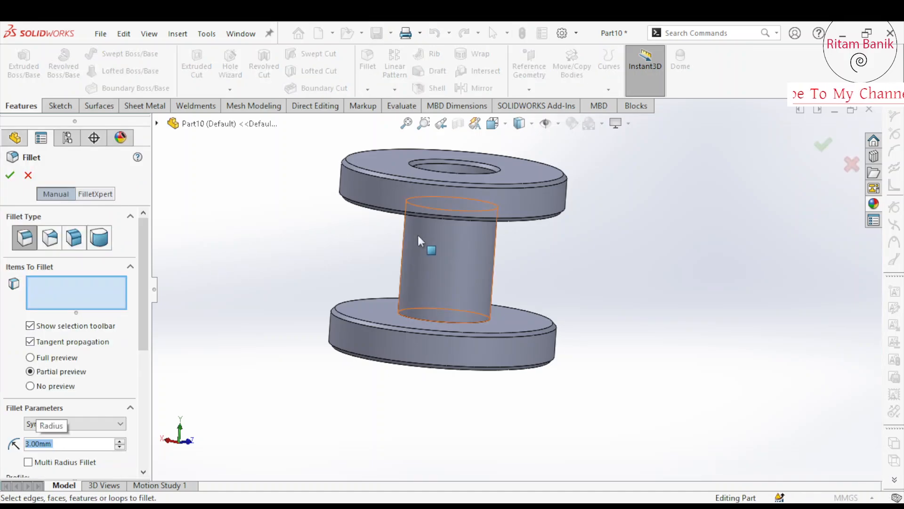
middle_click_drag(436, 253, 447, 188)
left_click(416, 323)
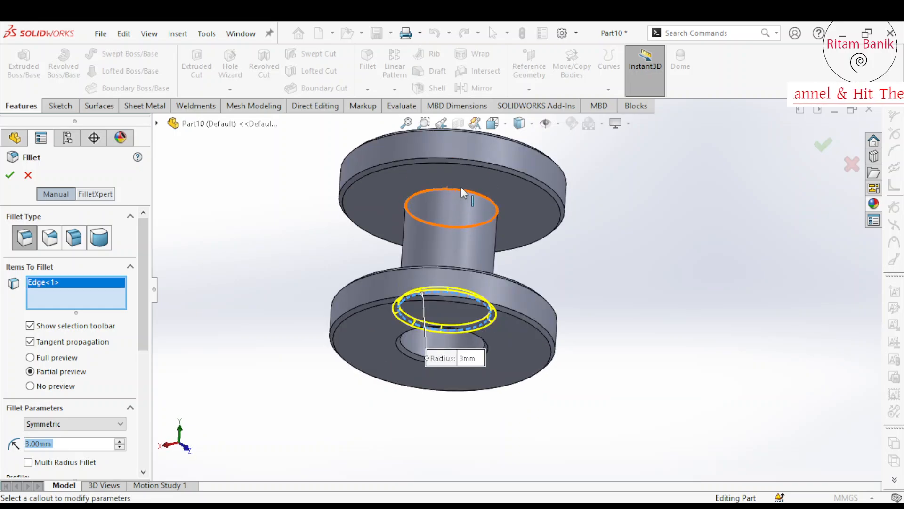
left_click(495, 209)
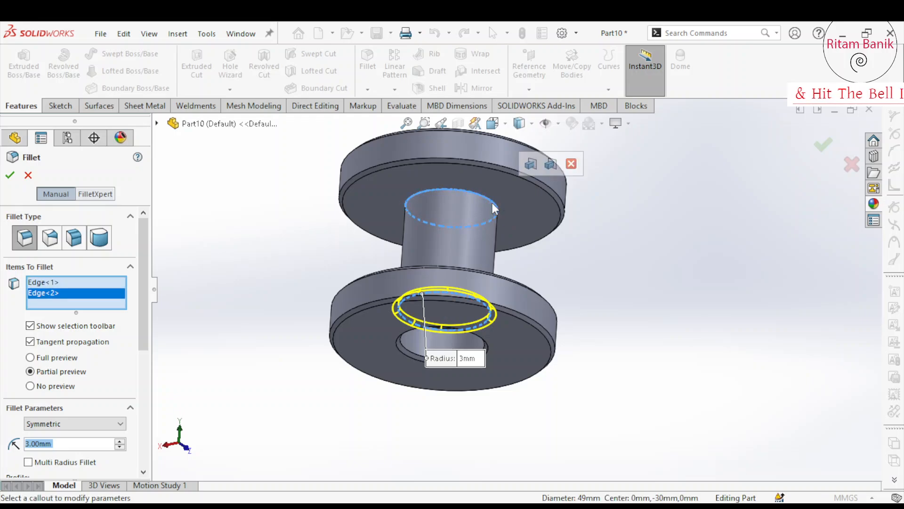
middle_click_drag(420, 250, 414, 288)
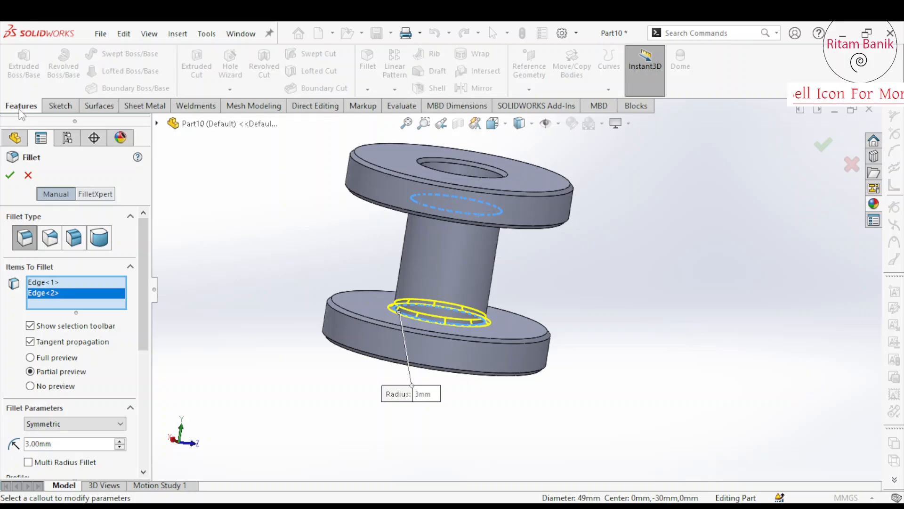
left_click(9, 175)
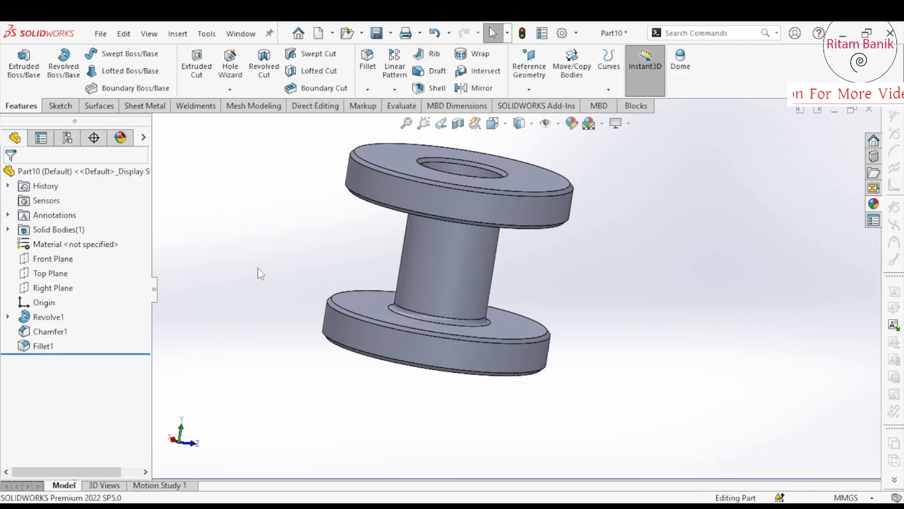
Step: Start a sketch on the Top Plane and draw a construction circle about 82 mm in diameter centred on the origin
left_click(57, 276)
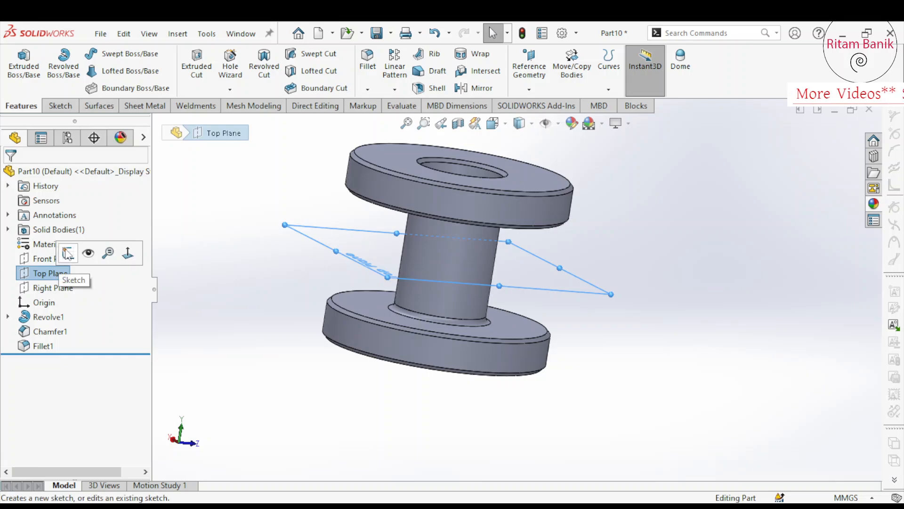
left_click(67, 257)
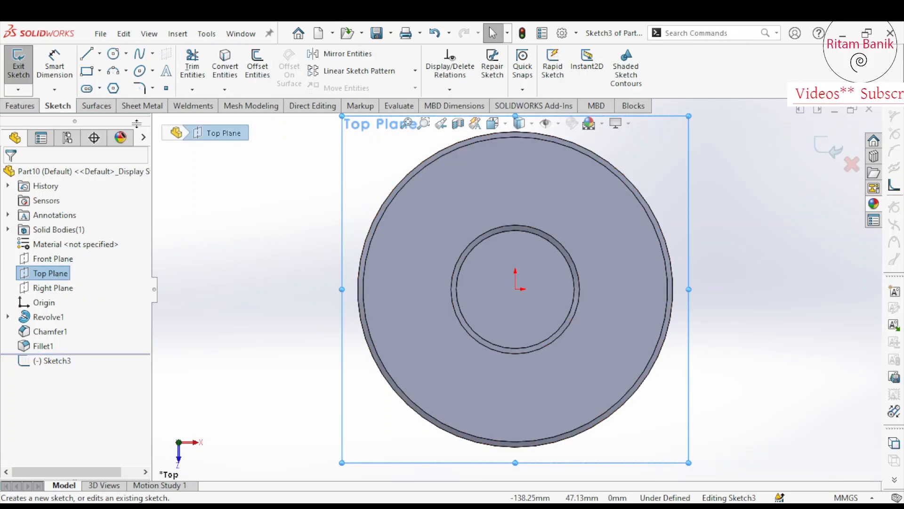
left_click(118, 56)
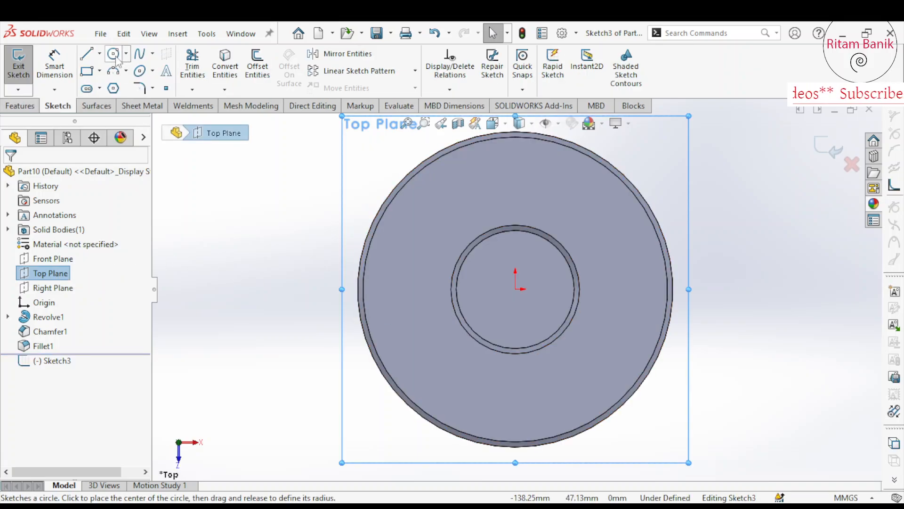
left_click(516, 289)
left_click(612, 355)
key("Escape")
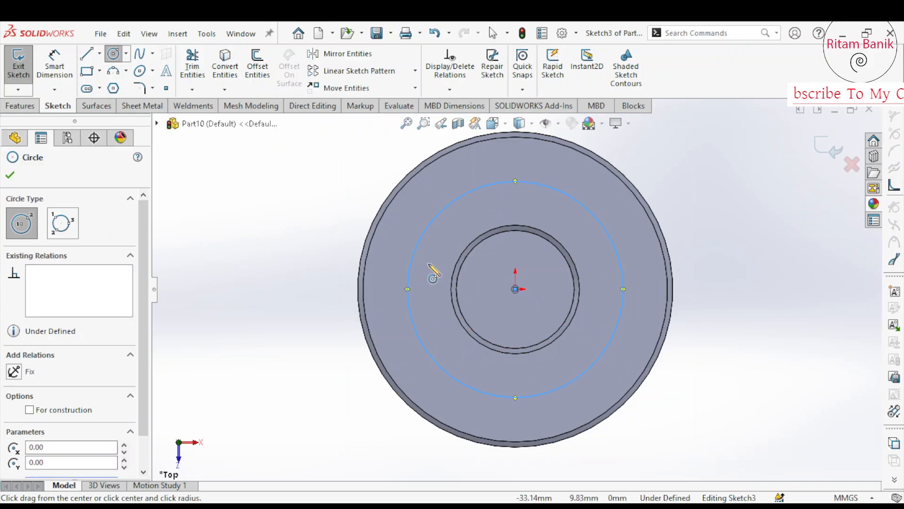
left_click(593, 218)
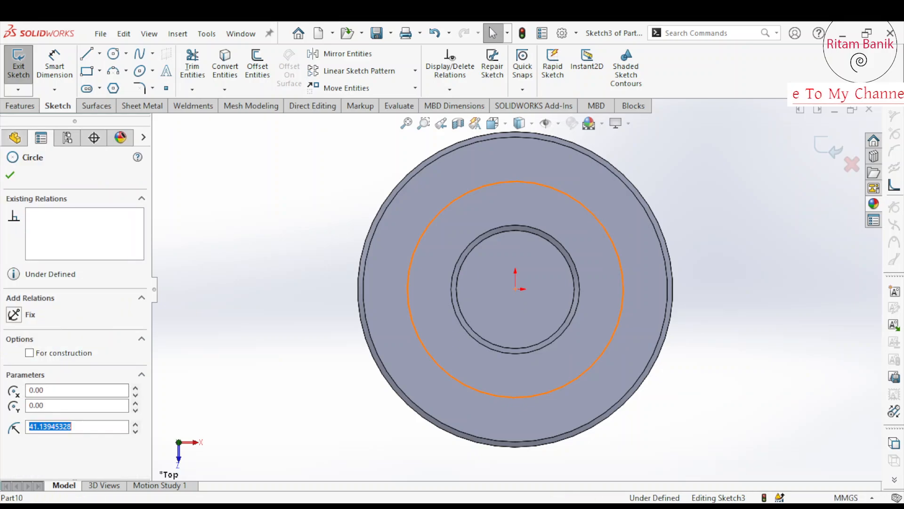
left_click(648, 175)
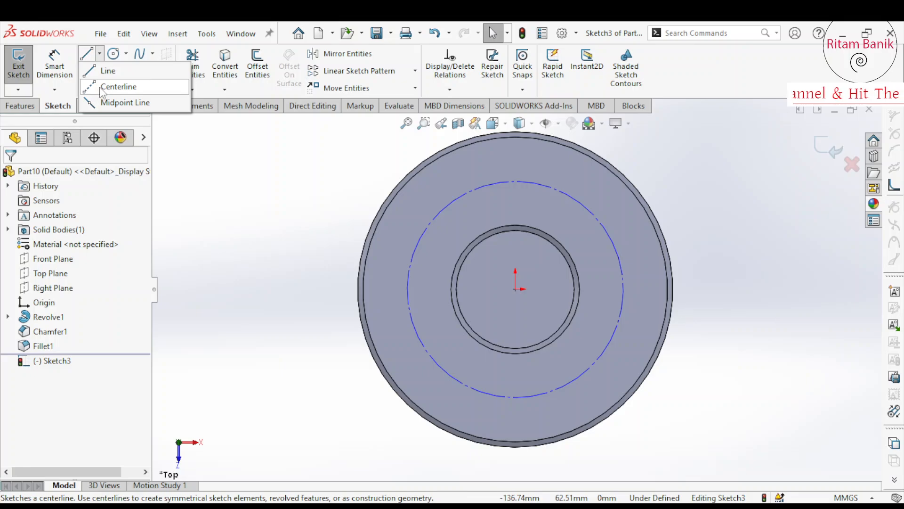
Step: Draw a horizontal centreline across the whole flange and make its midpoint coincident with the origin
left_click(118, 86)
left_click(280, 289)
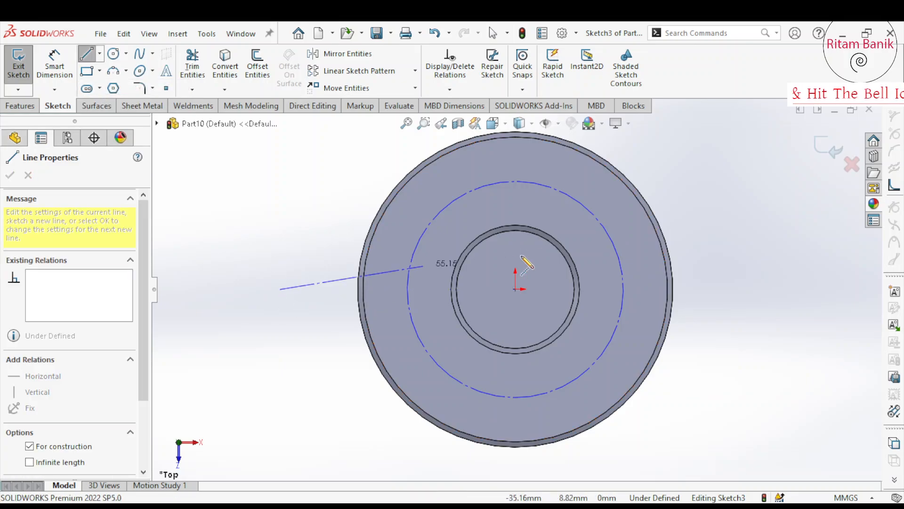
left_click(729, 289)
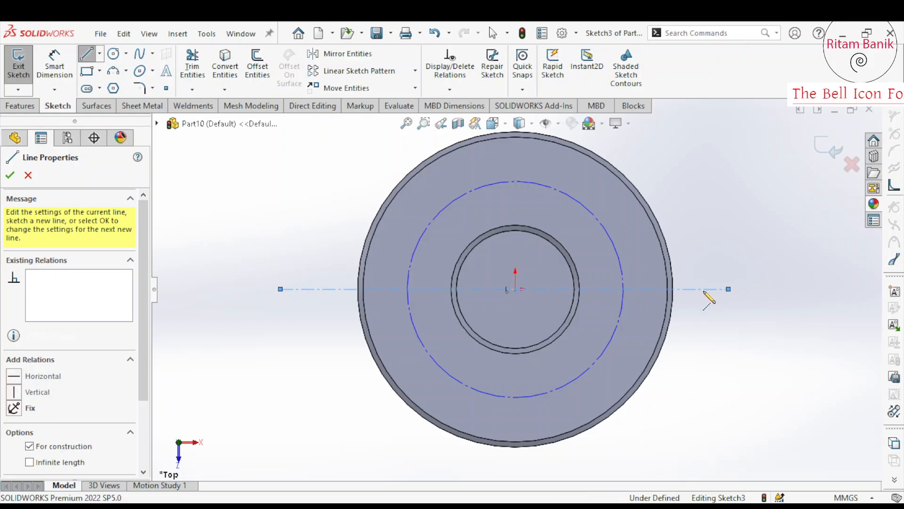
key("Escape")
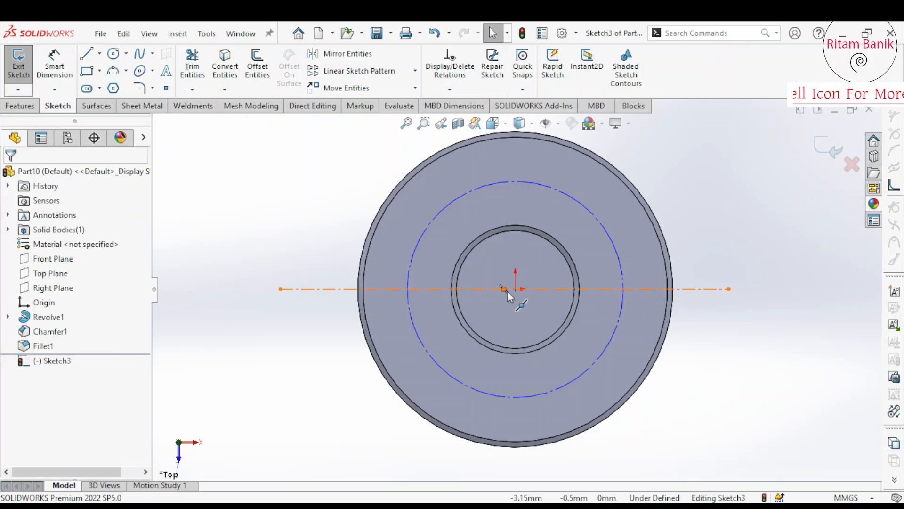
left_click(504, 290)
left_click(516, 289, "ctrl")
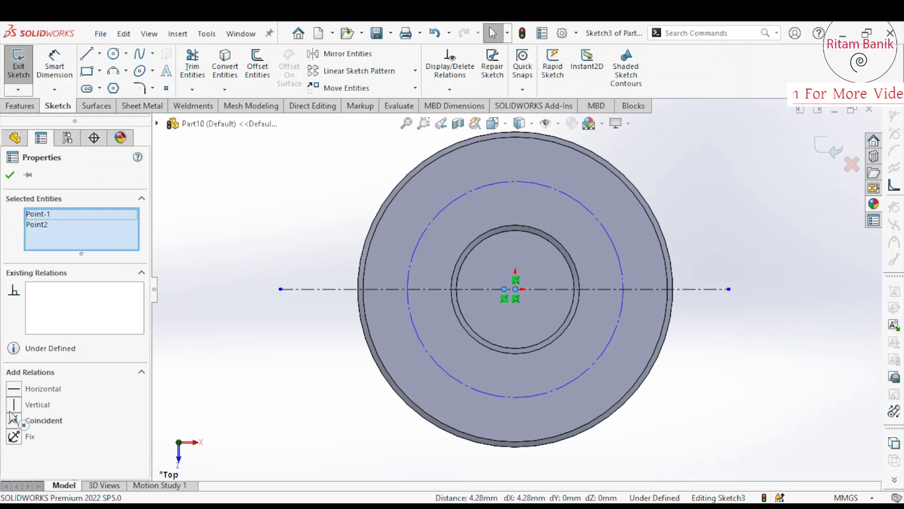
left_click(15, 422)
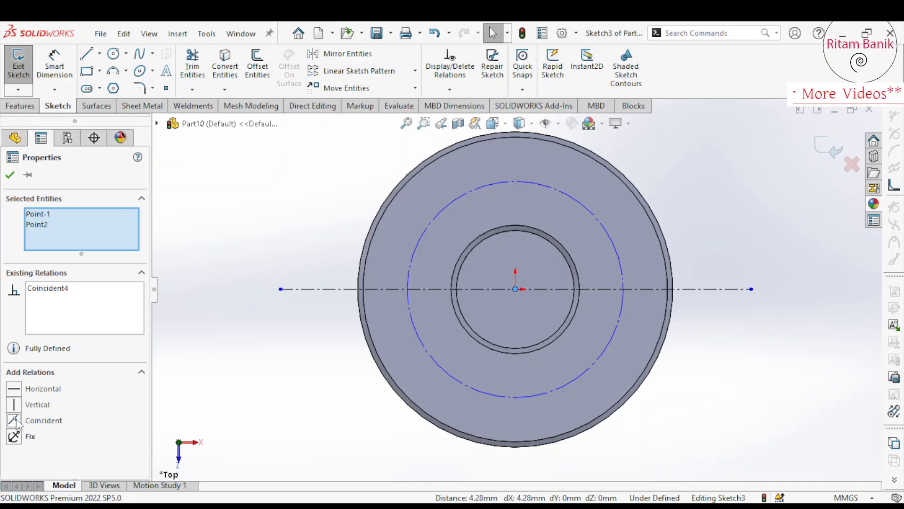
left_click(246, 318)
Step: Dimension the construction circle's diameter as 90 mm and display it as a slanted diameter dimension outside the flange
left_click(55, 65)
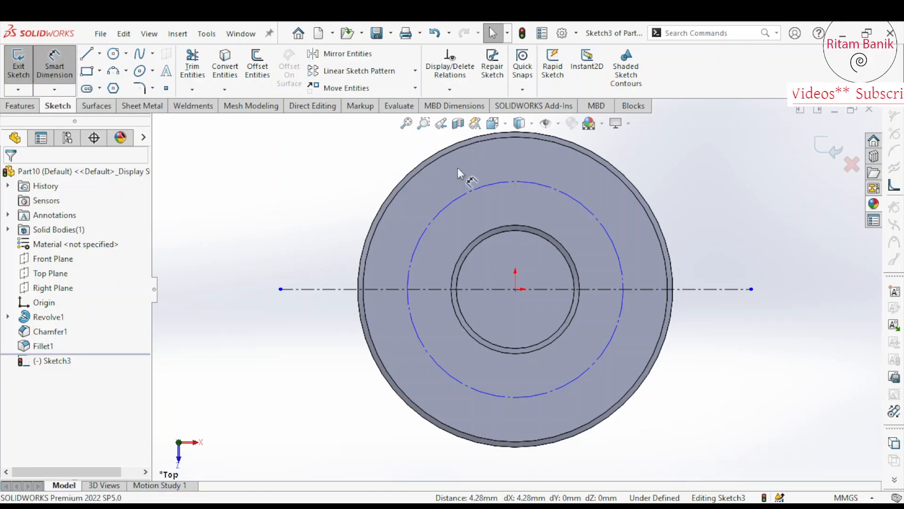
left_click(631, 229)
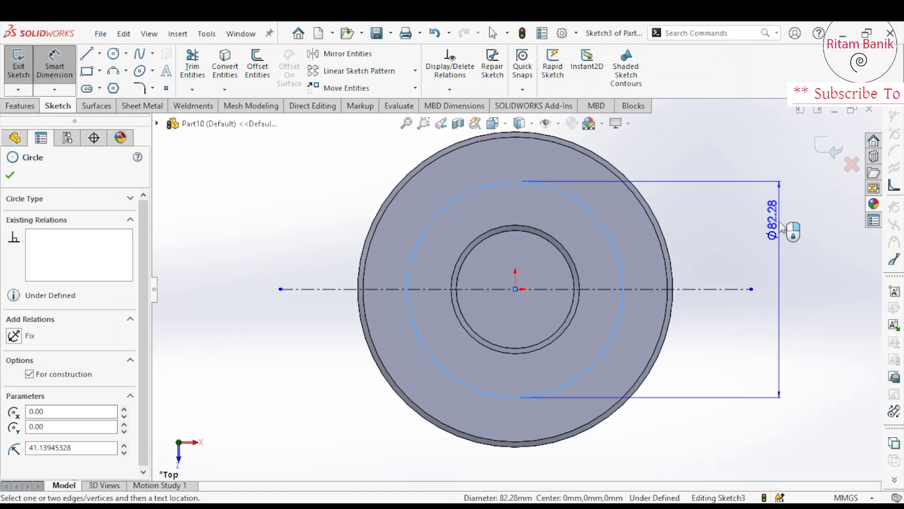
left_click(786, 229)
type("90")
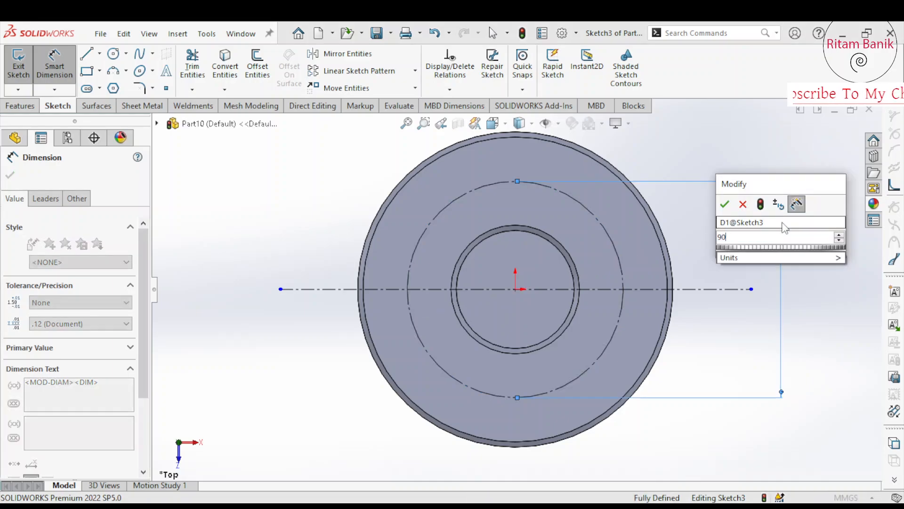
key("Return")
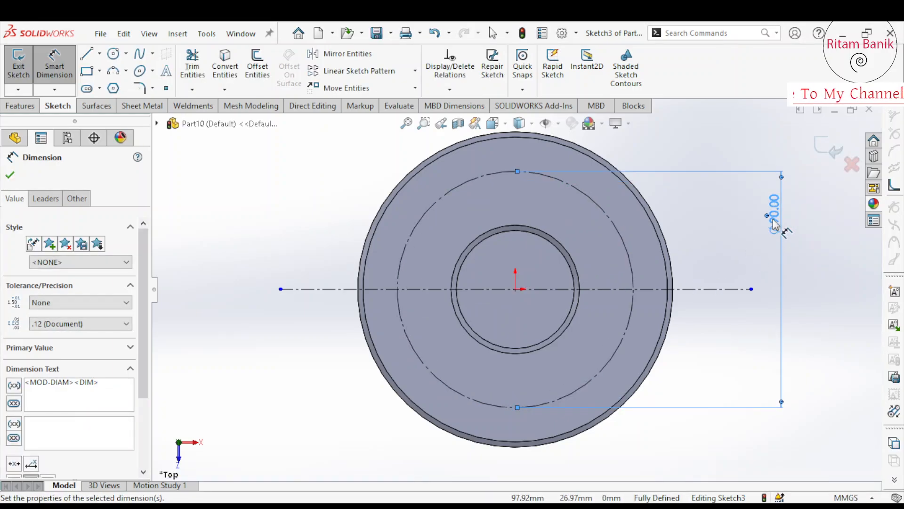
key("Escape")
left_click(773, 215)
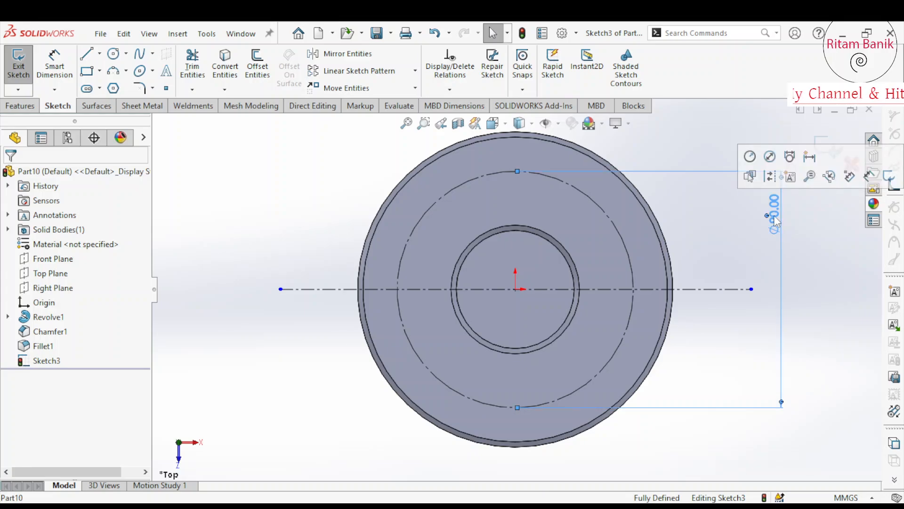
left_click_drag(773, 217, 720, 178)
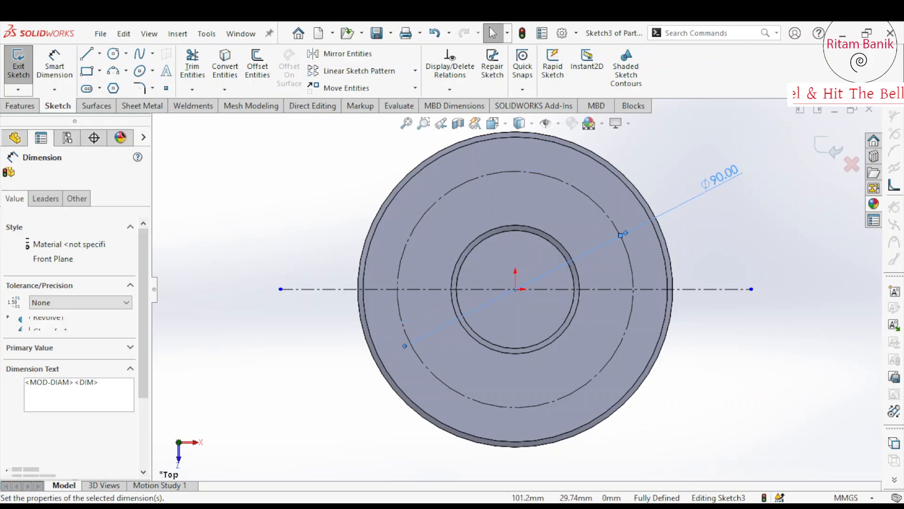
Step: Draw a circle about 14 mm in diameter where the 90 mm construction circle crosses the centreline on the +X side
left_click(113, 54)
left_click(633, 288)
left_click(647, 302)
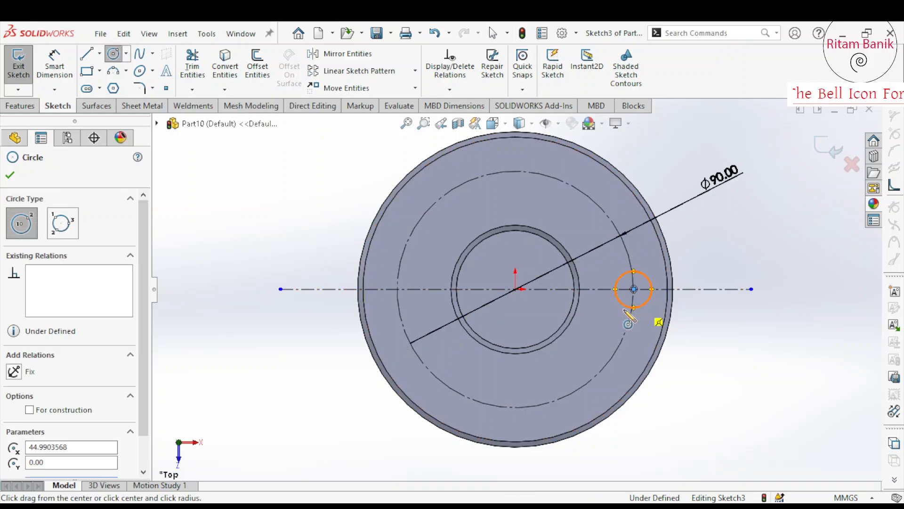
key("Escape")
Step: Dimension the small hole circle's diameter as 10 mm, placing the dimension outside the flange
left_click(58, 60)
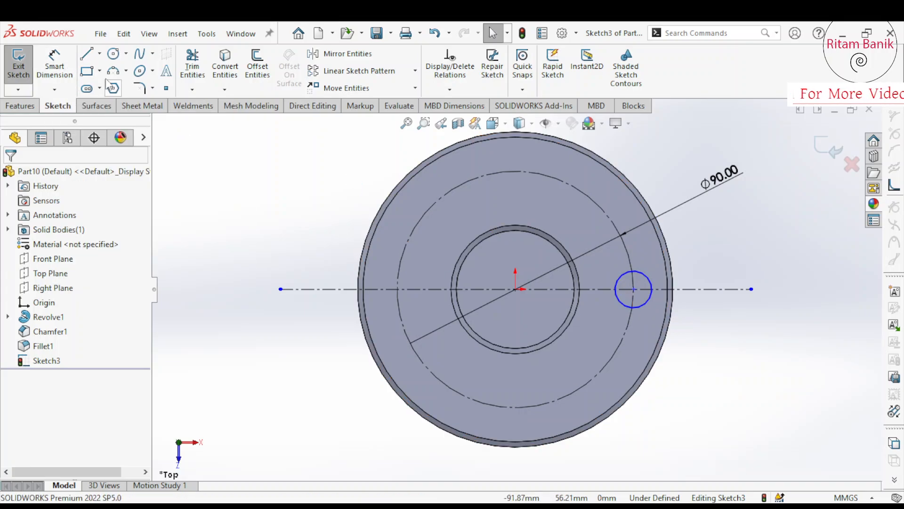
left_click(650, 304)
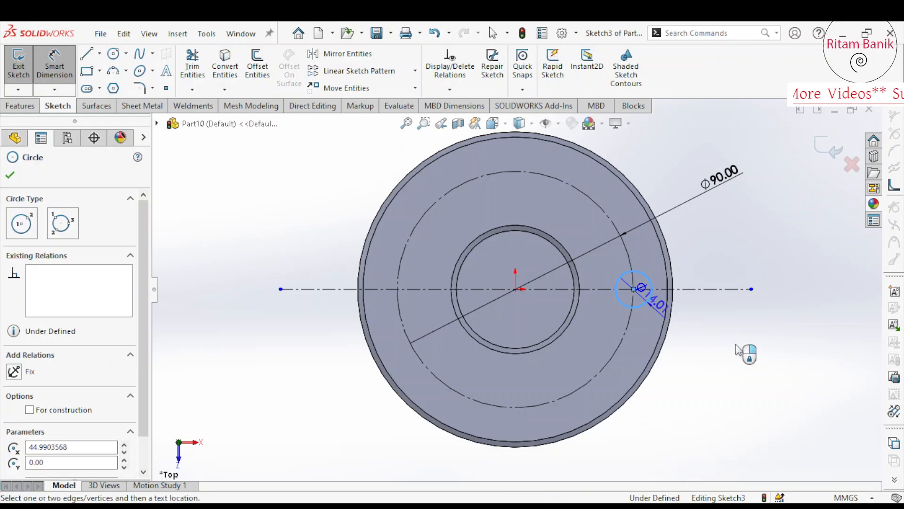
left_click(746, 351)
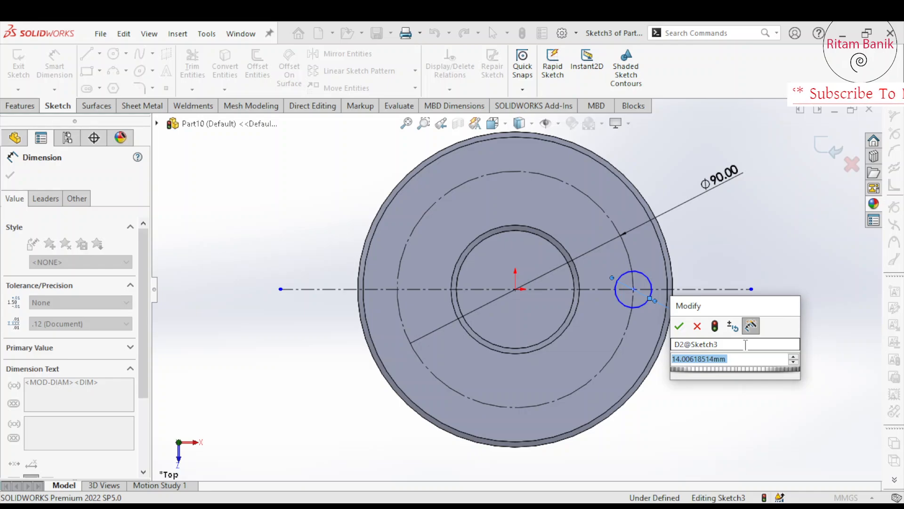
type("10")
key("Return")
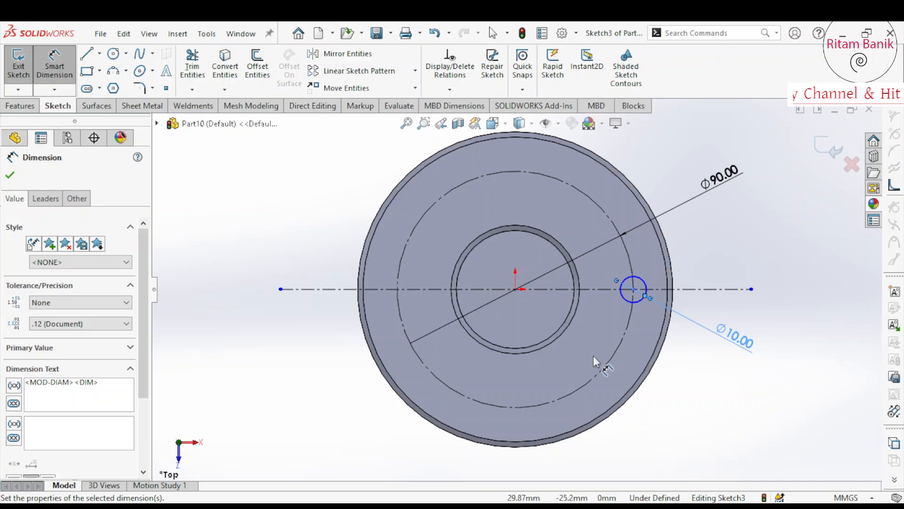
key("Escape")
key("Escape")
Step: Pull the 10 mm circle's centre out along the centreline and make it coincident with the 90 mm construction circle
left_click_drag(633, 288, 819, 289)
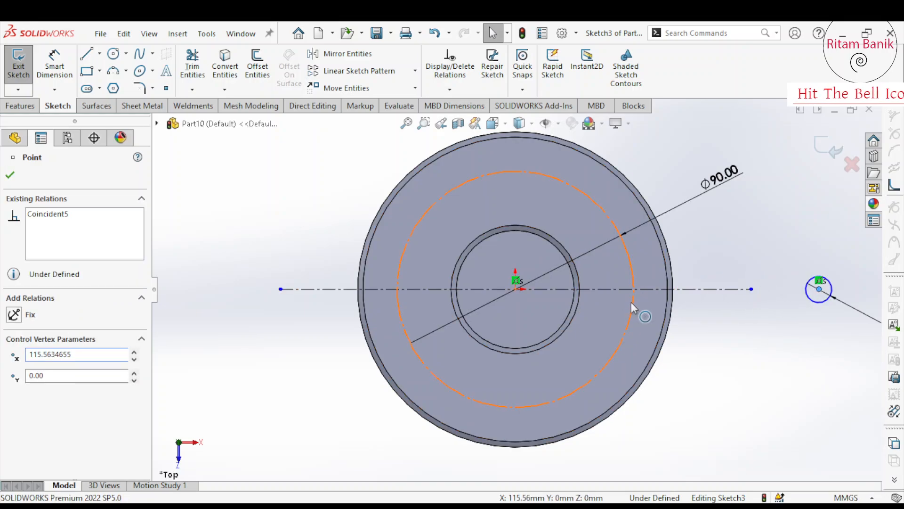
left_click(631, 301, "ctrl")
left_click(15, 405)
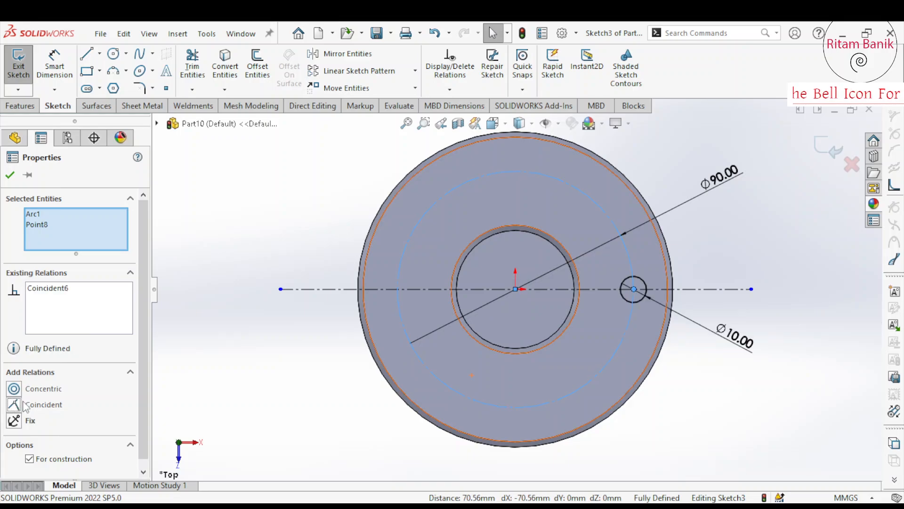
key("Escape")
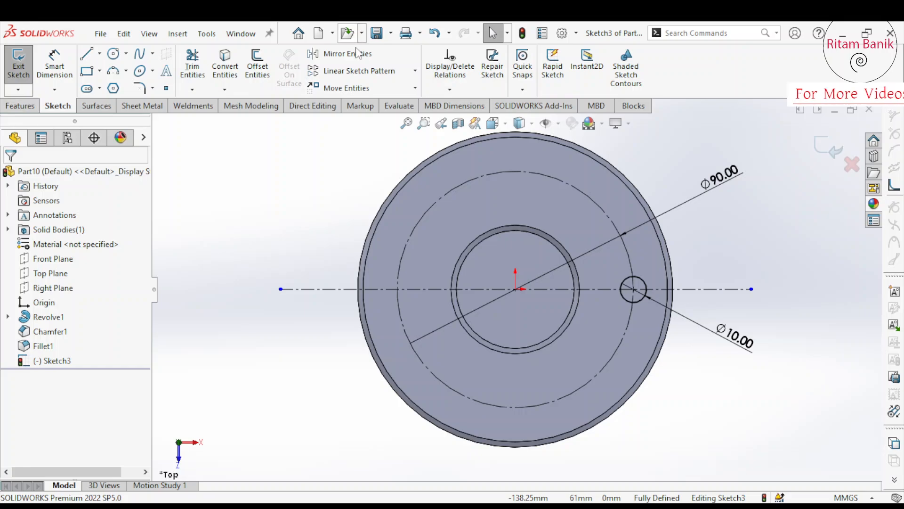
Step: Cut-extrude the 10 mm circle through both flanges with the Through All - Both end condition
left_click(8, 108)
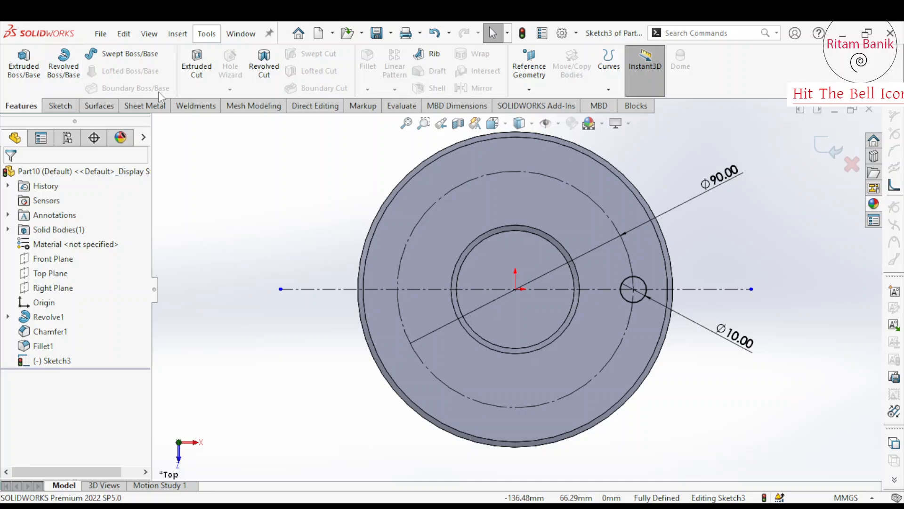
left_click(209, 87)
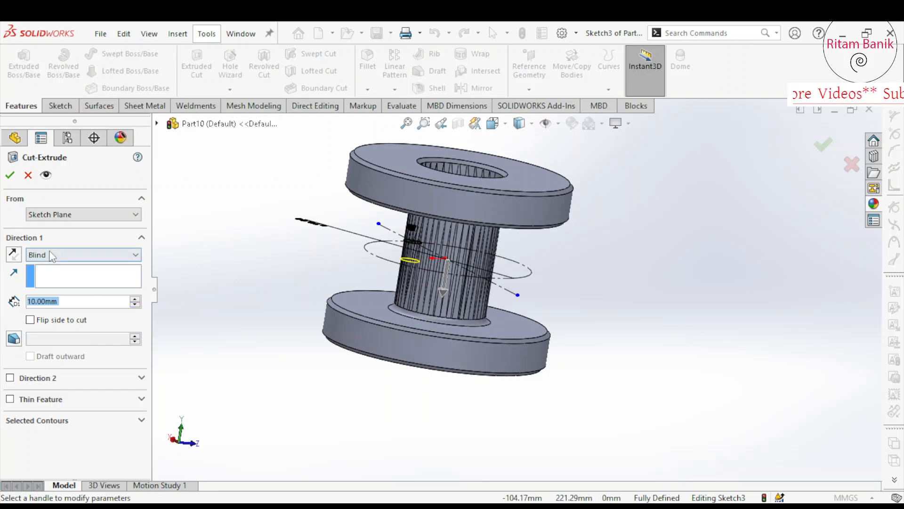
left_click(52, 255)
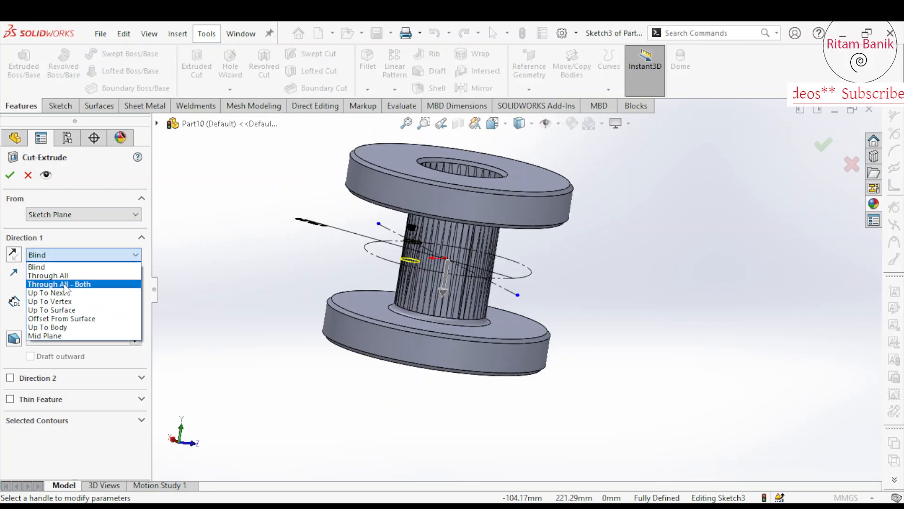
left_click(66, 285)
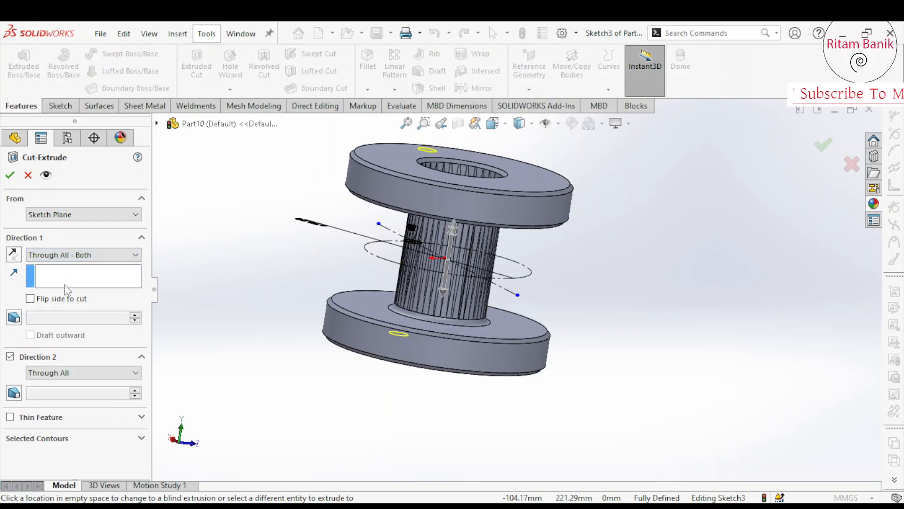
left_click(10, 176)
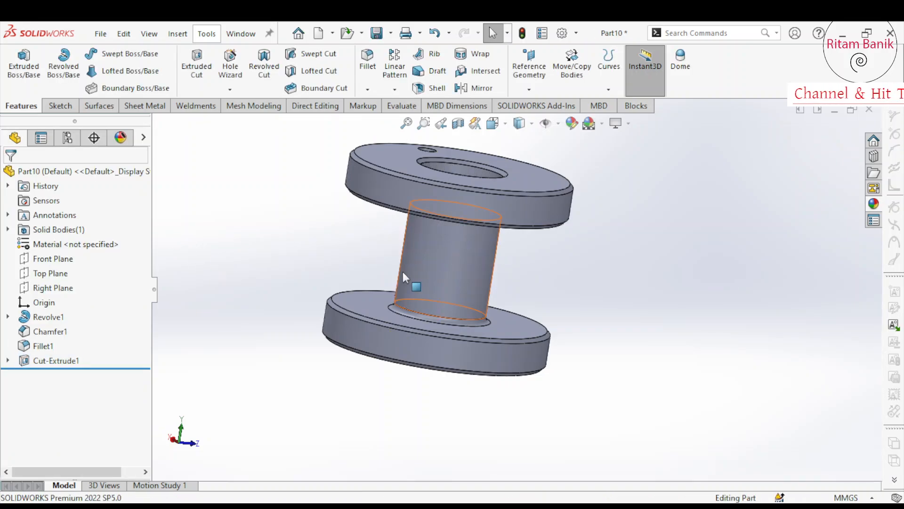
Step: Set up a circular pattern of the 10 mm hole cut around the central bore face, with 6 equally spaced instances over 360°
middle_click_drag(403, 272, 462, 354)
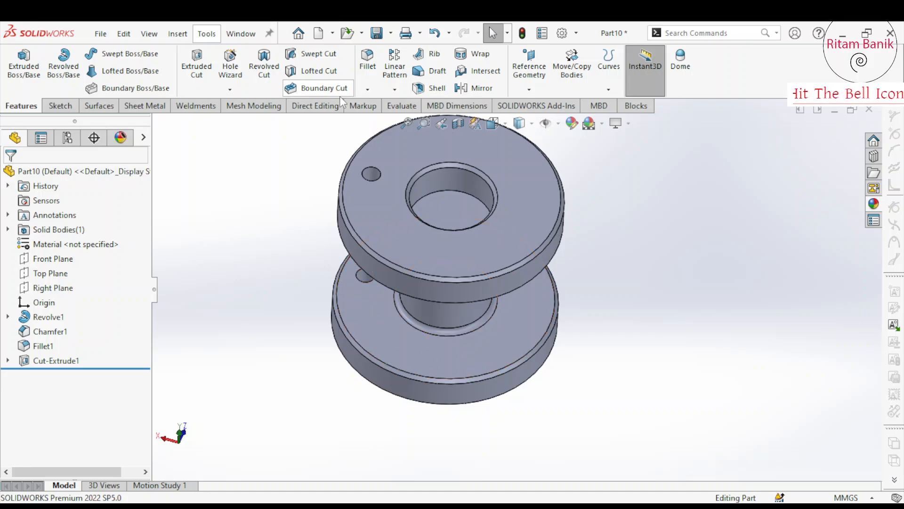
left_click(395, 90)
left_click(428, 121)
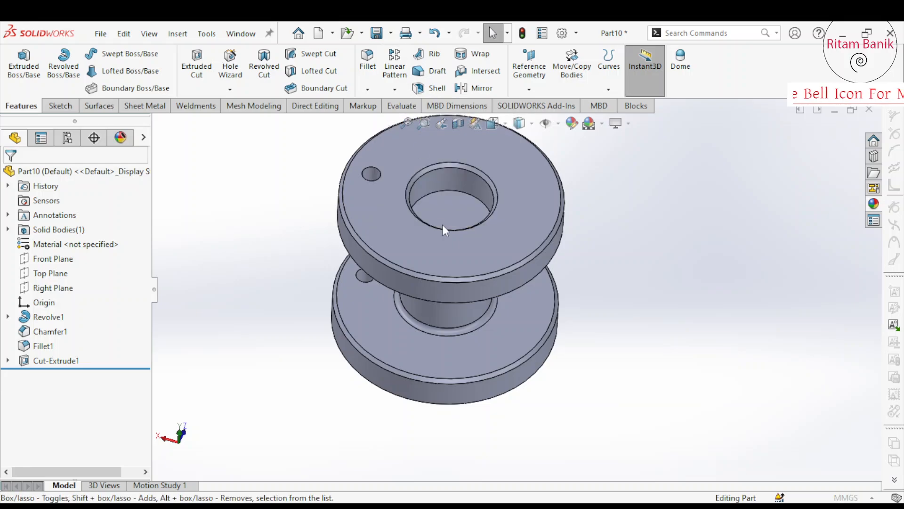
left_click(80, 217)
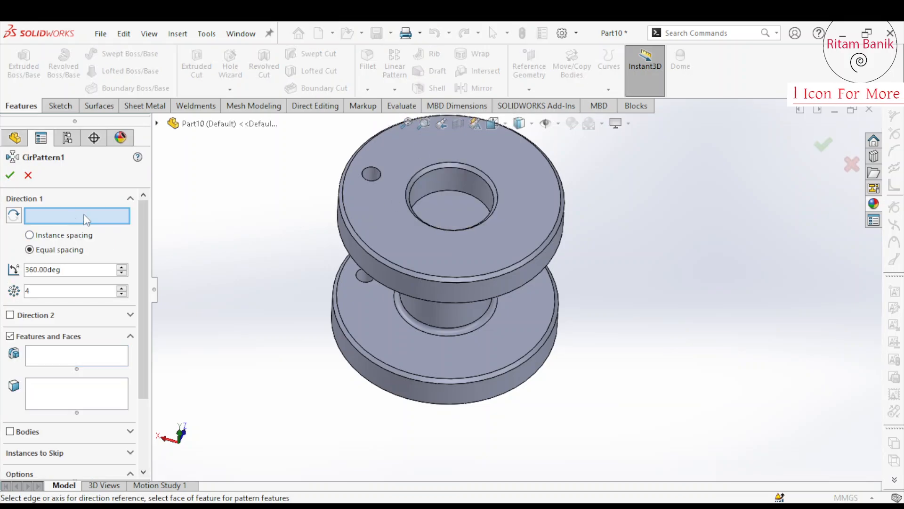
left_click(459, 181)
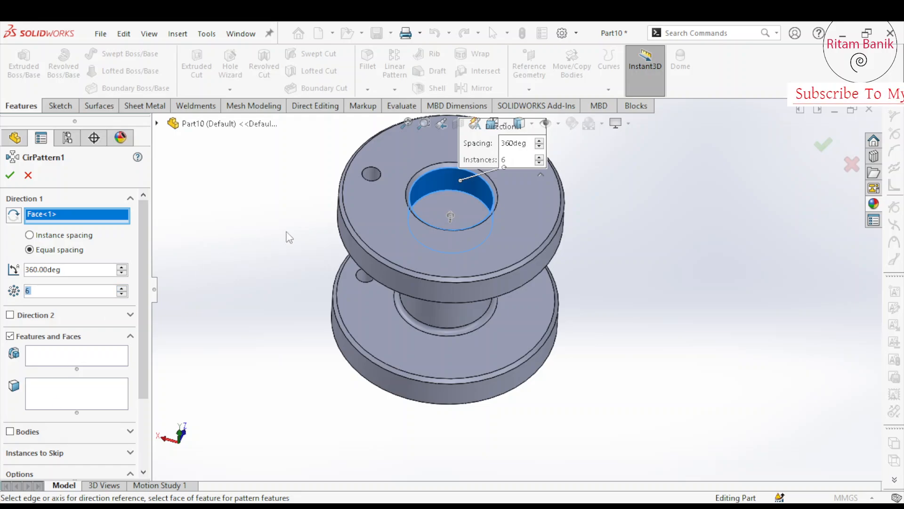
left_click(374, 177)
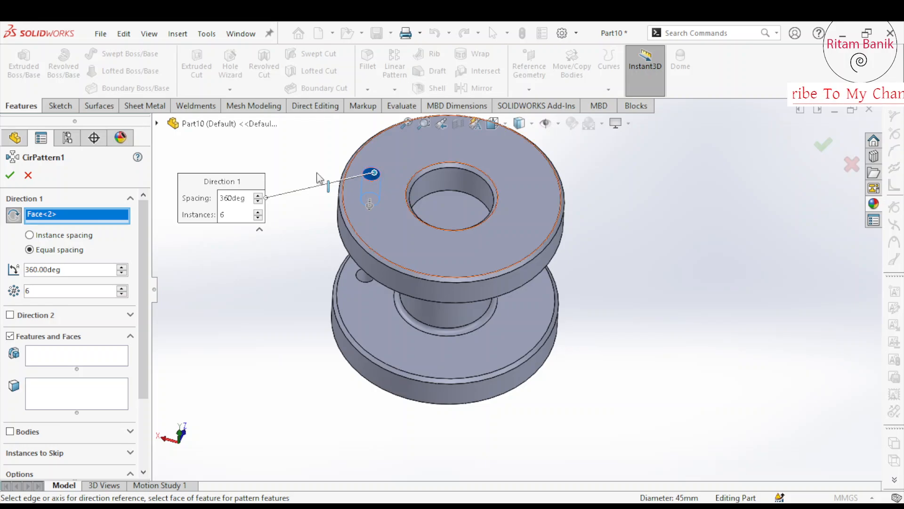
left_click(447, 184)
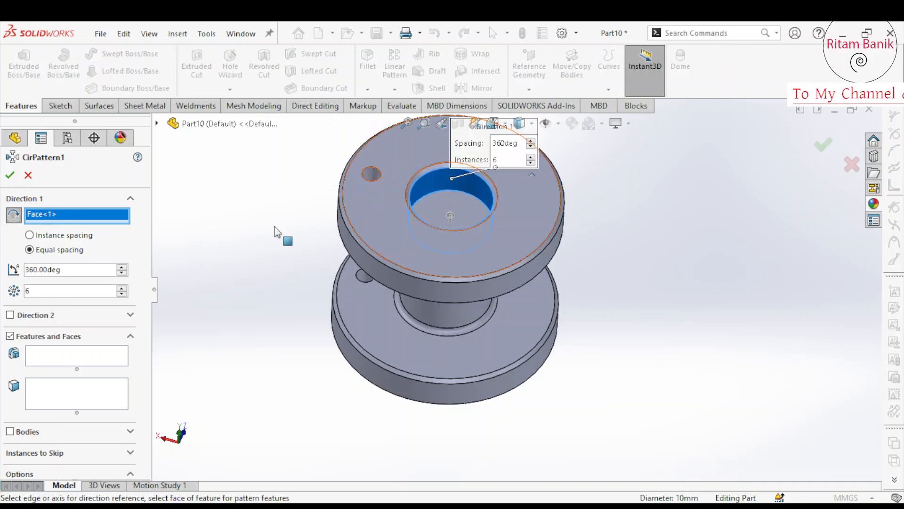
left_click(89, 359)
left_click(369, 174)
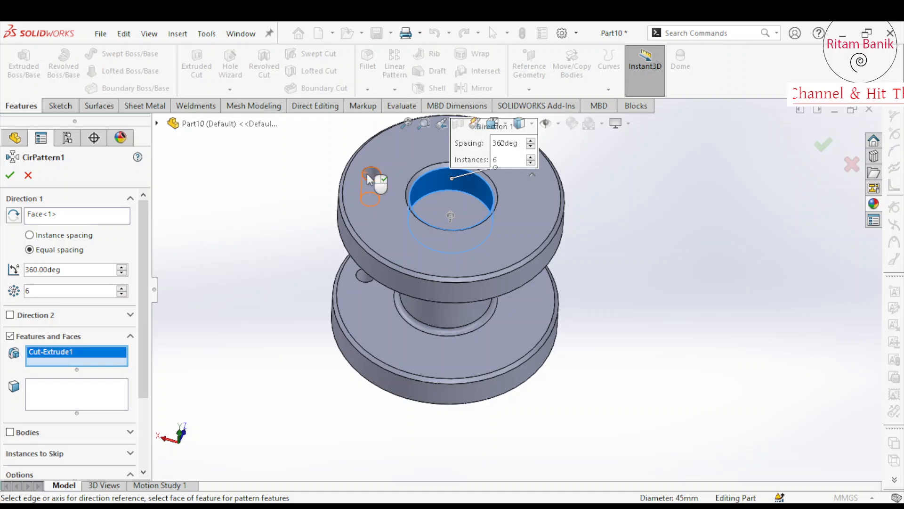
Step: Set the circular pattern's instance count to 4 and create the pattern
left_click(122, 293)
left_click(122, 293)
left_click(122, 293)
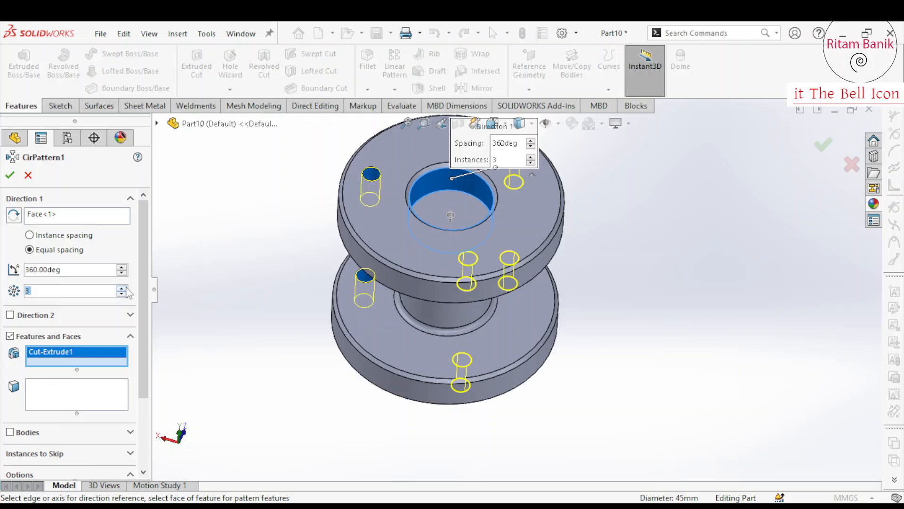
left_click(123, 288)
middle_click_drag(363, 341, 384, 423)
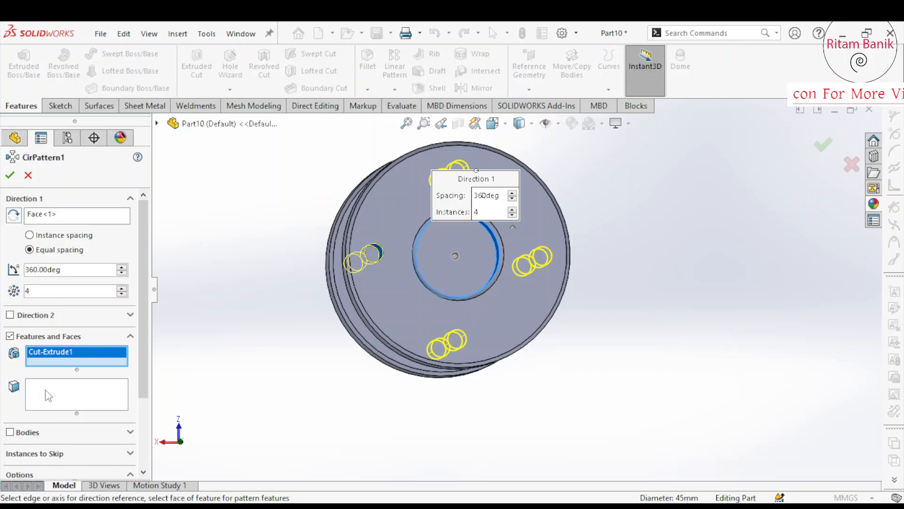
left_click(9, 175)
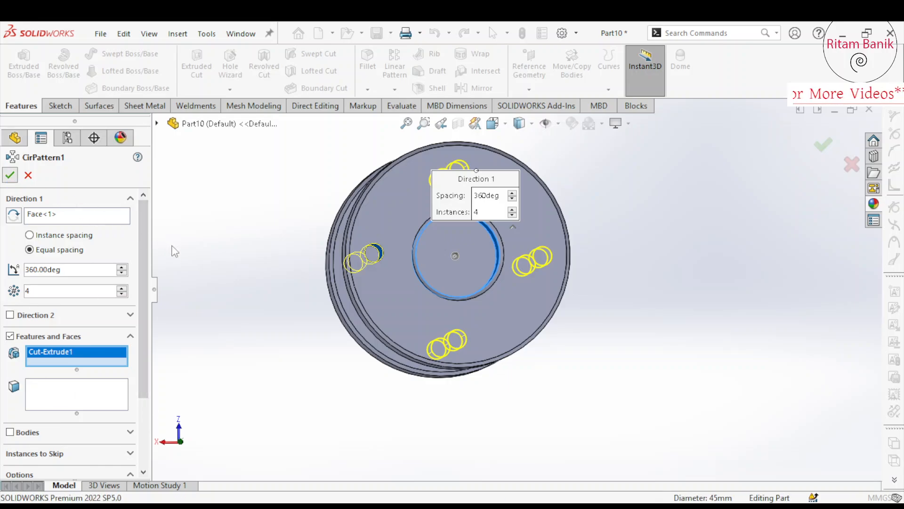
Step: Edit the existing circular hole pattern so that it has 6 instances
middle_click_drag(406, 297, 411, 229)
key("space")
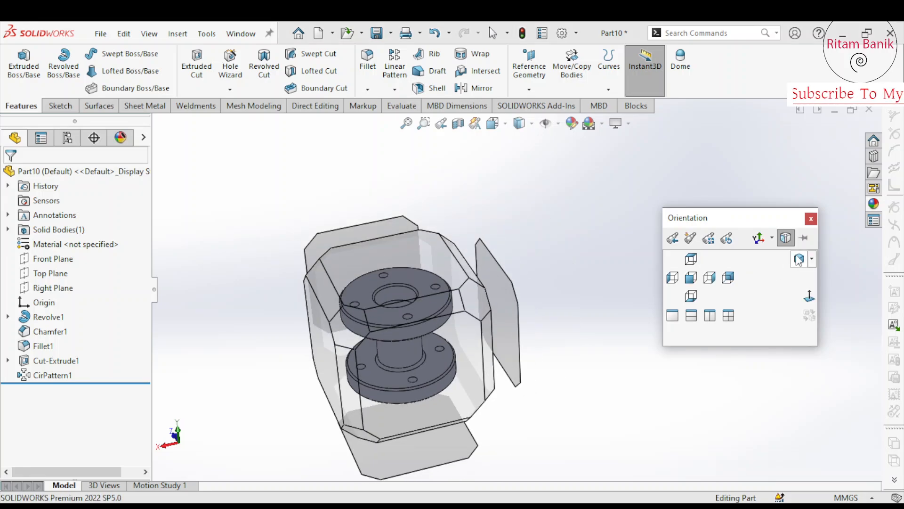
left_click(800, 259)
mouse_move(707, 328)
middle_mouse_down()
mouse_move(692, 232)
mouse_move(702, 317)
mouse_move(692, 322)
middle_mouse_up()
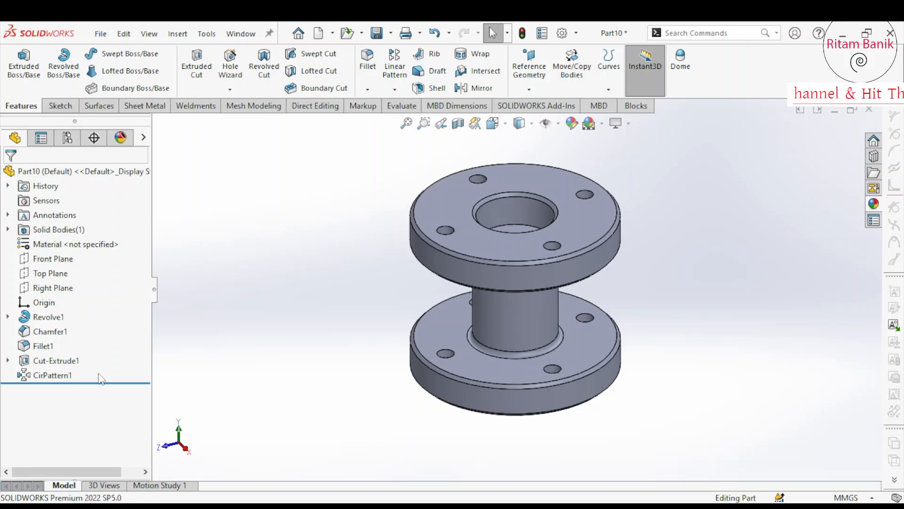
left_click(100, 377)
left_click(76, 337)
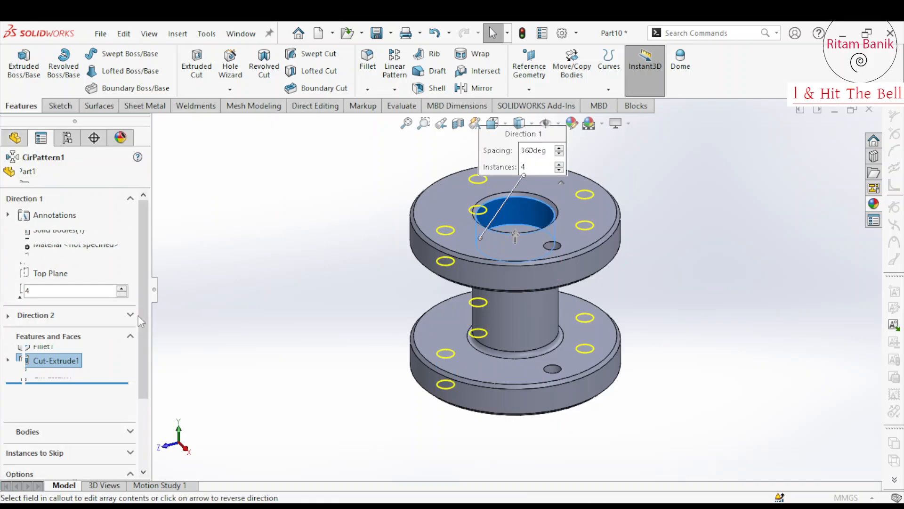
left_click(122, 289)
left_click(122, 289)
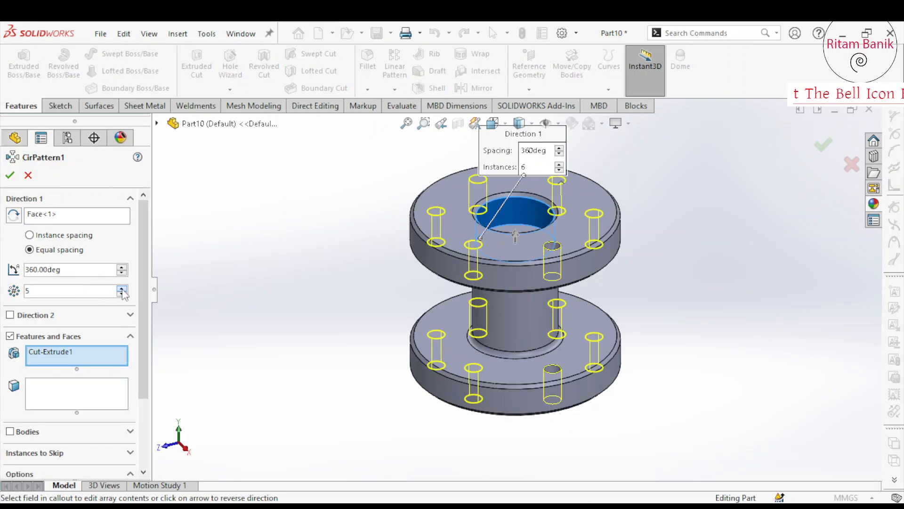
left_click(10, 175)
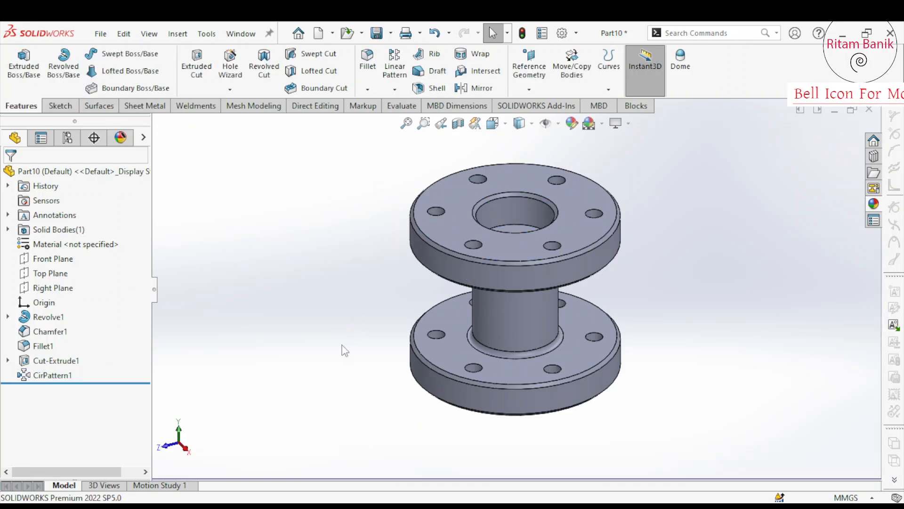
Step: Show the part in isometric view and apply a dark orange colour to the upper flange's top face only
middle_click_drag(377, 303, 377, 407)
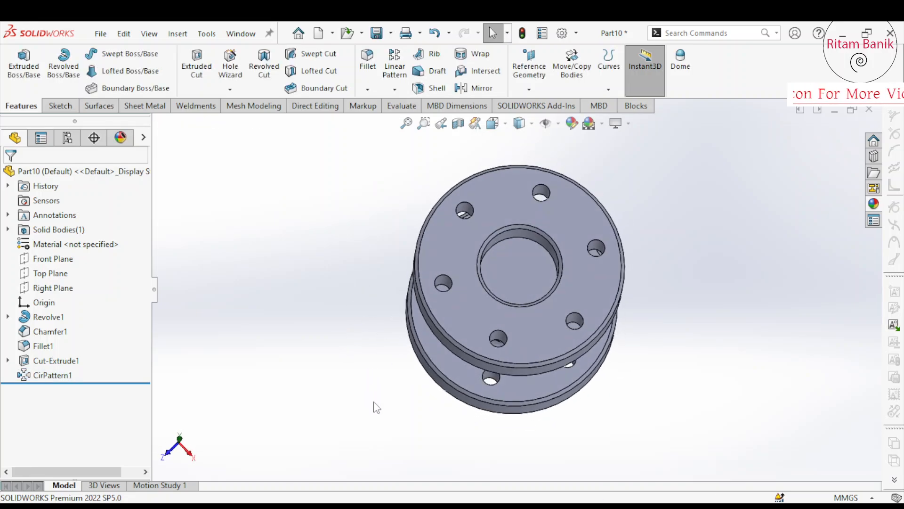
key("space")
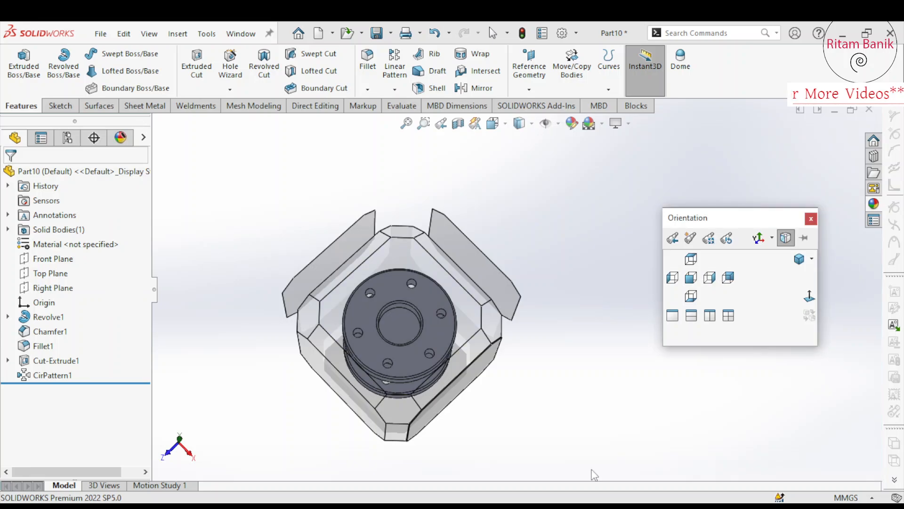
left_click(799, 259)
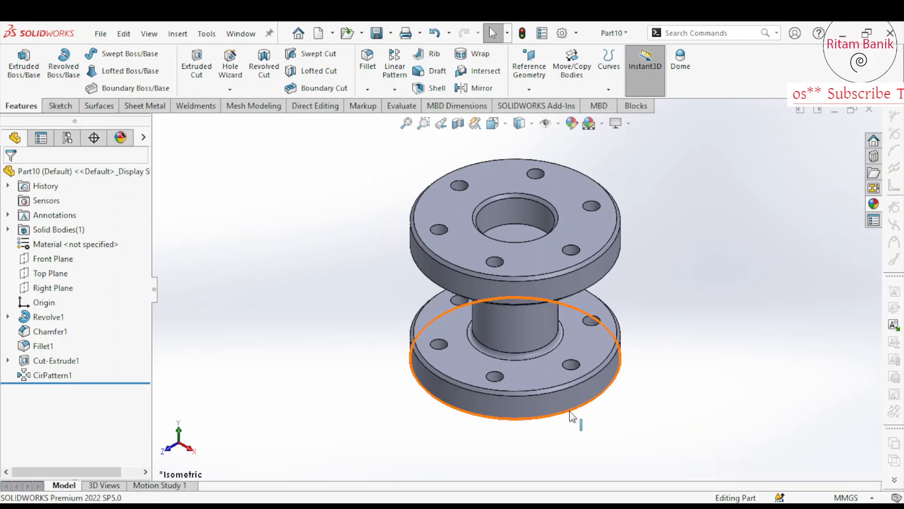
left_click(542, 260)
left_click(686, 207)
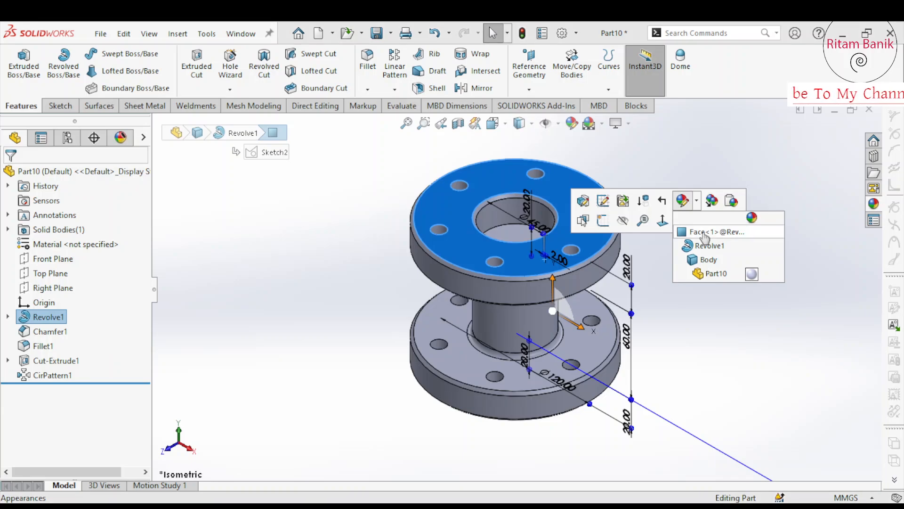
left_click(707, 231)
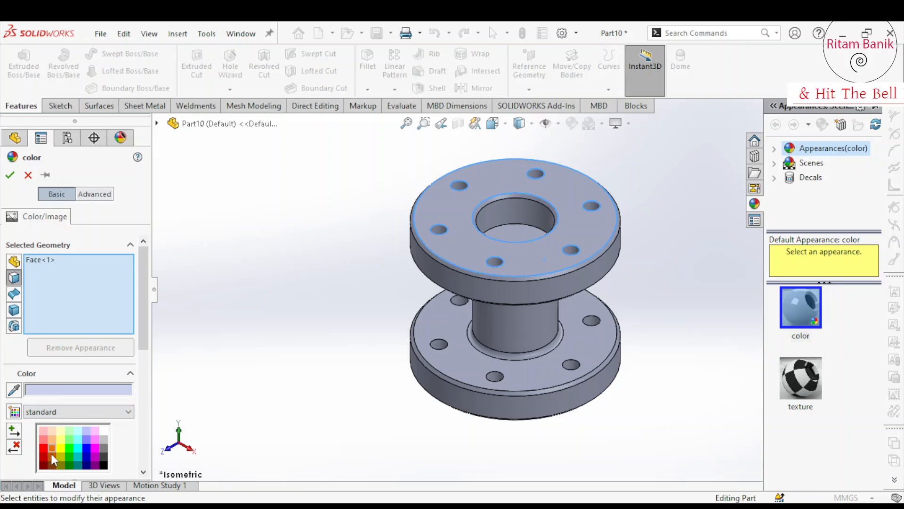
left_click(51, 454)
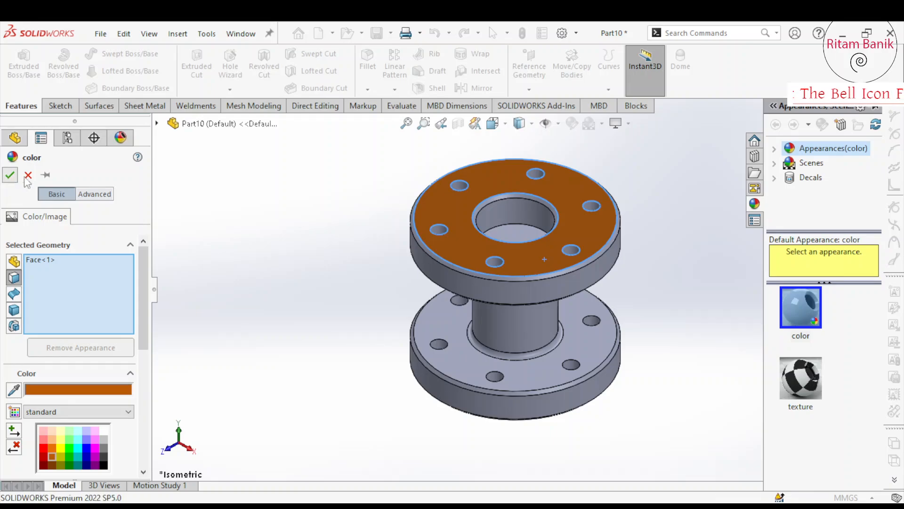
left_click(9, 175)
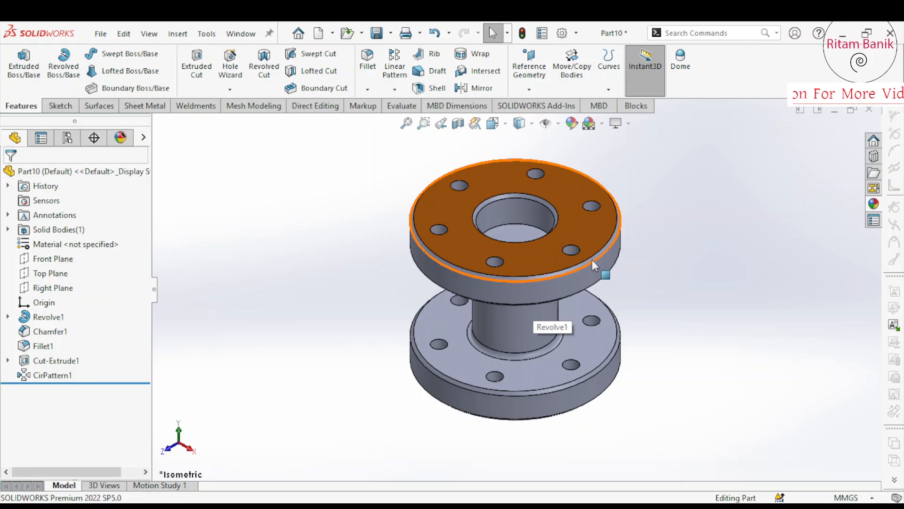
Step: Apply a yellow colour to the chamfer face around the upper flange's top outer edge only
scroll(591, 260, "down", 5)
left_click(573, 277)
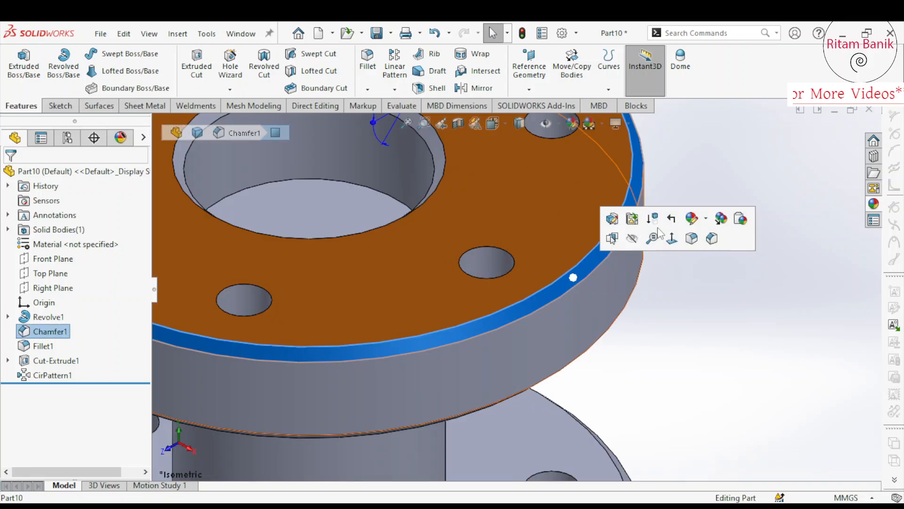
left_click(693, 219)
left_click(698, 251)
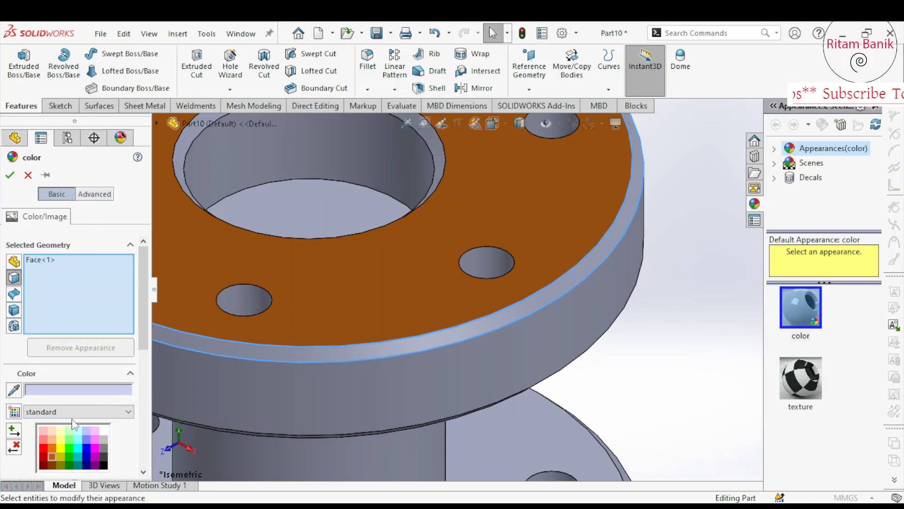
left_click(60, 448)
Step: Add the other three outer chamfer faces of the two flanges to the yellow colour and accept it
scroll(422, 441, "up", 4)
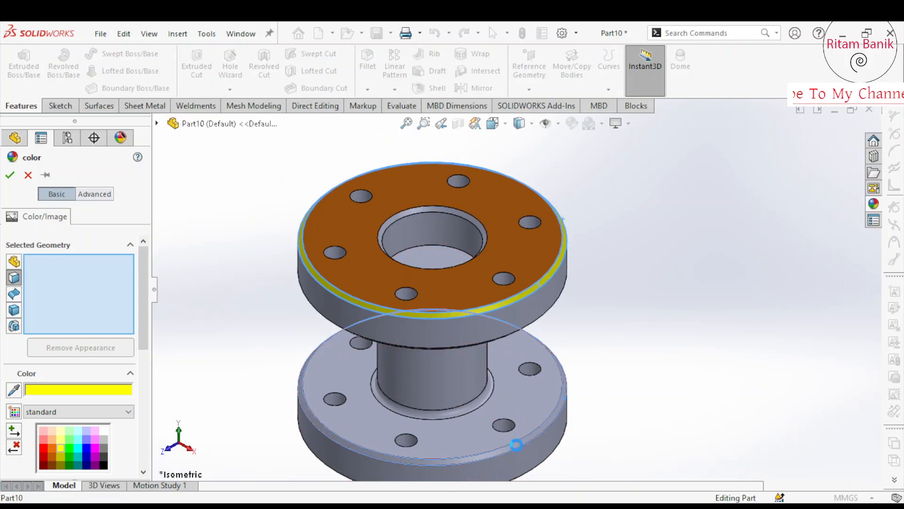
left_click(483, 460)
middle_click_drag(482, 459, 537, 333)
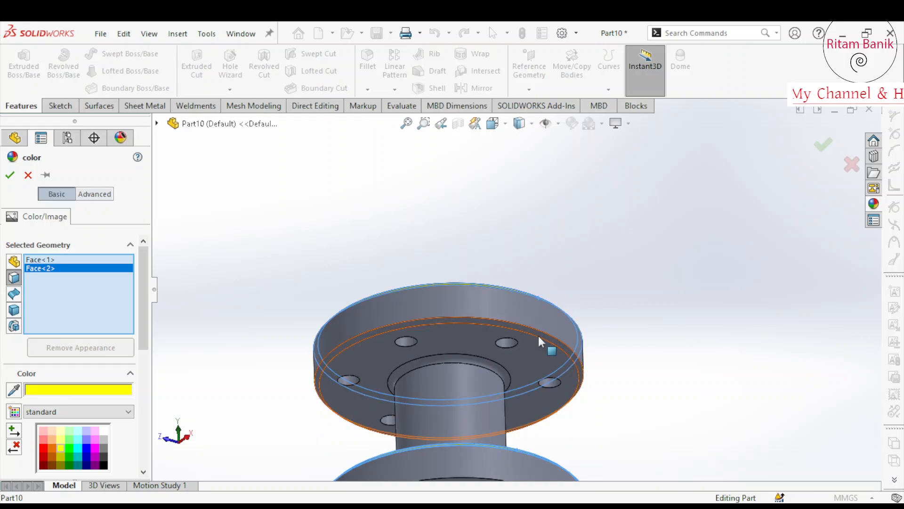
left_click(539, 335)
scroll(538, 335, "up", 3)
scroll(522, 403, "down", 5)
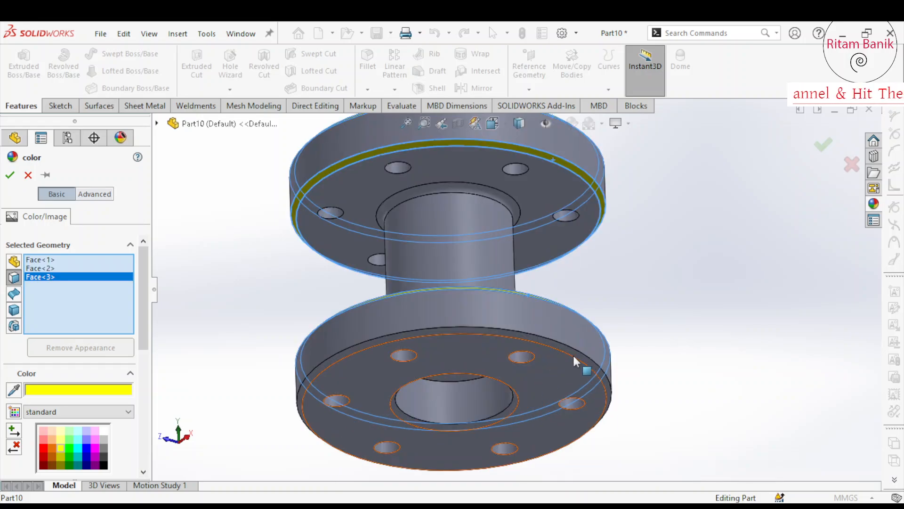
left_click(577, 354)
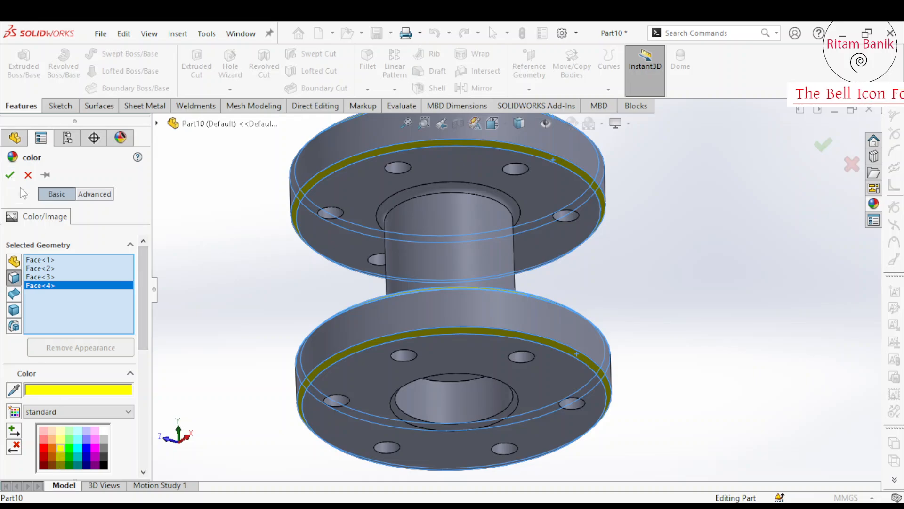
left_click(9, 175)
Step: Apply a green colour to the cylindrical outer rim faces of the upper and lower flanges
scroll(467, 311, "up", 3)
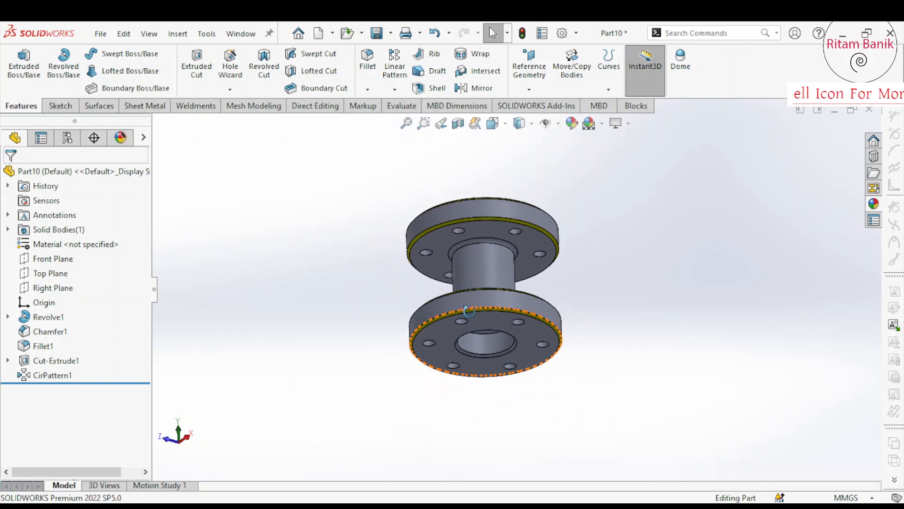
middle_click_drag(468, 311, 491, 371)
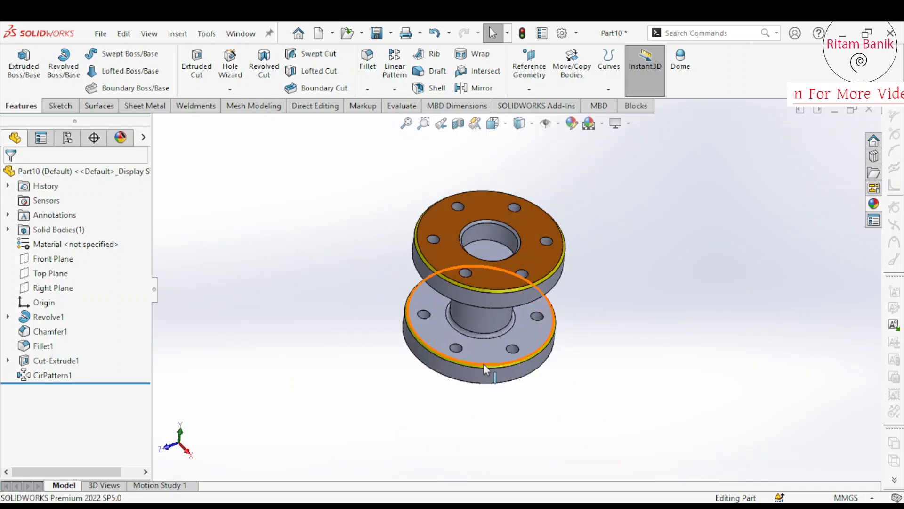
left_click(533, 294)
left_click(671, 235)
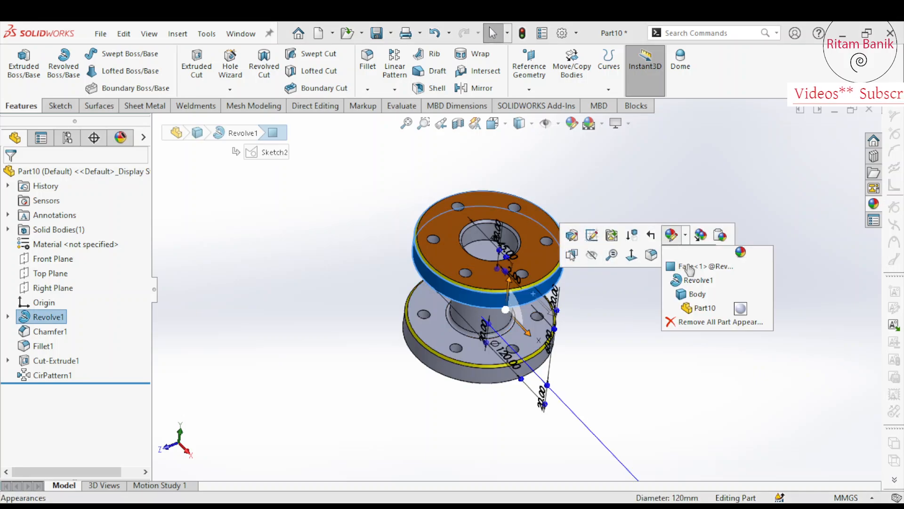
left_click(687, 263)
left_click(574, 280)
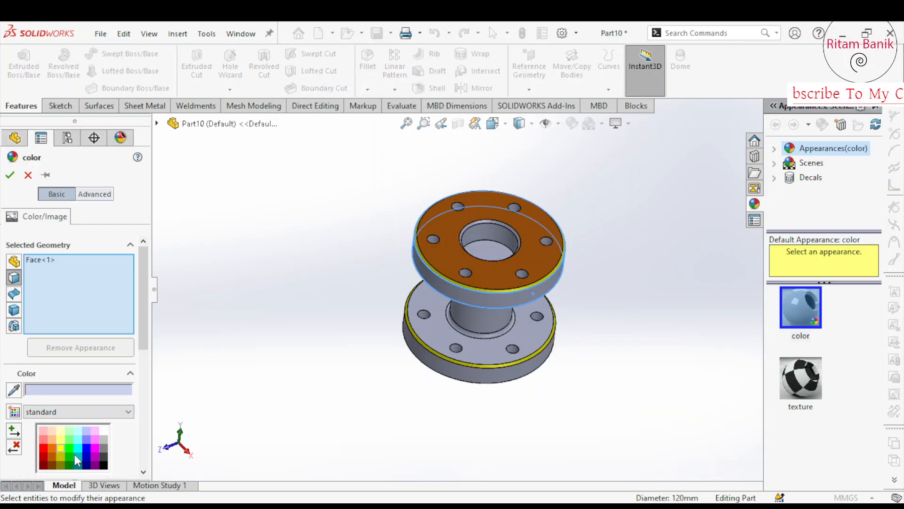
left_click(70, 457)
left_click(523, 372)
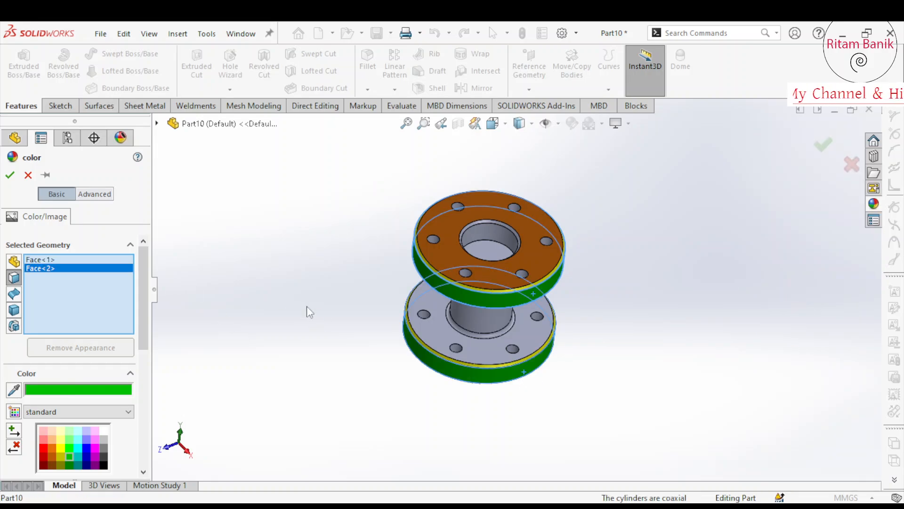
left_click(10, 175)
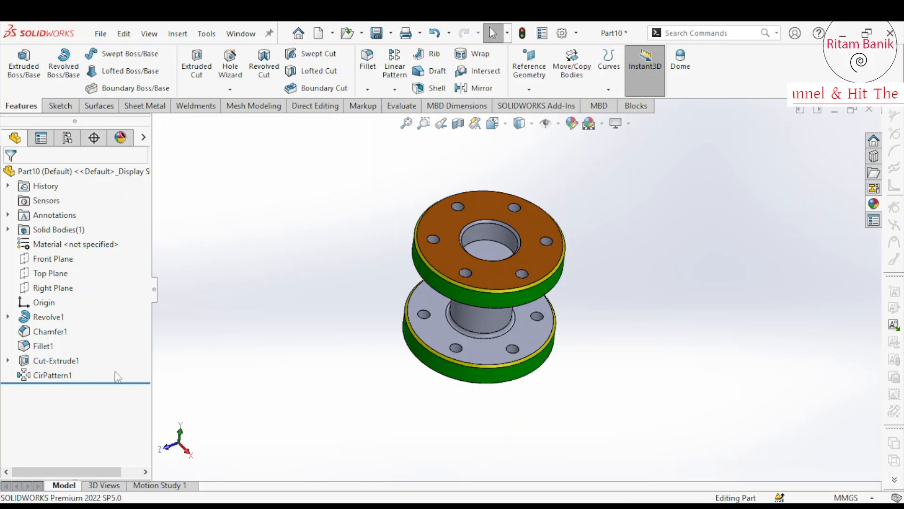
Step: Edit the existing dark orange appearance to include the lower flange's bottom face
middle_click_drag(430, 375, 507, 118)
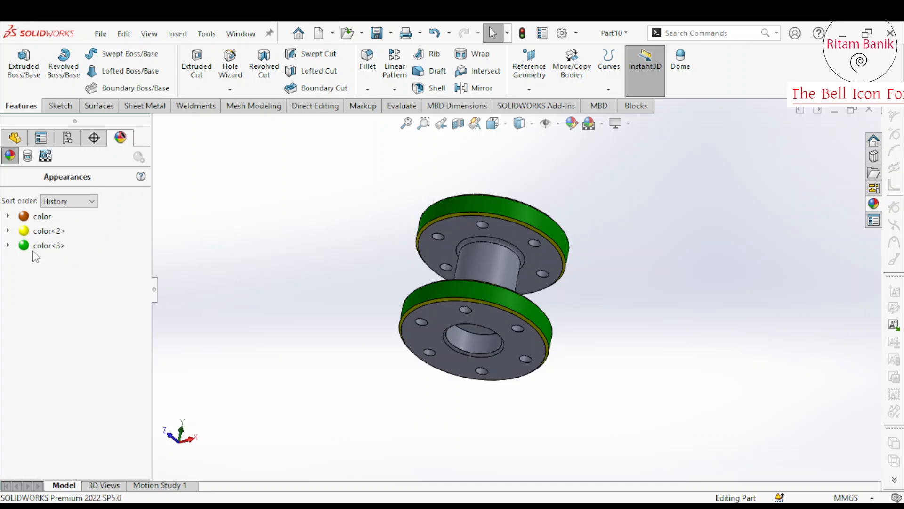
left_click(46, 217)
right_click(26, 219)
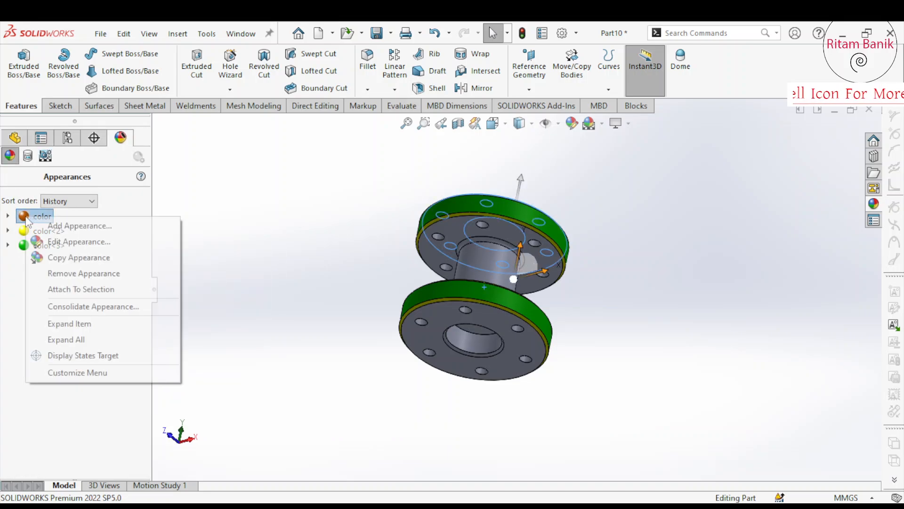
left_click(53, 245)
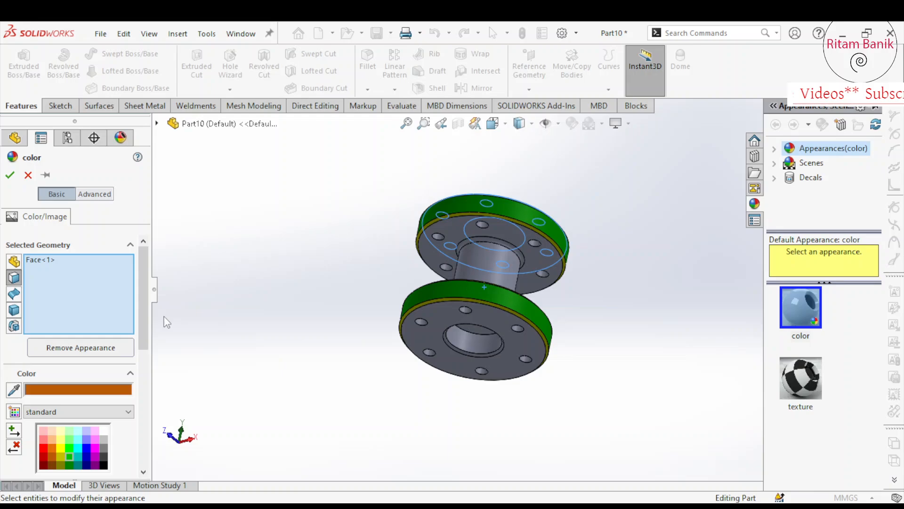
left_click(515, 342)
left_click(10, 176)
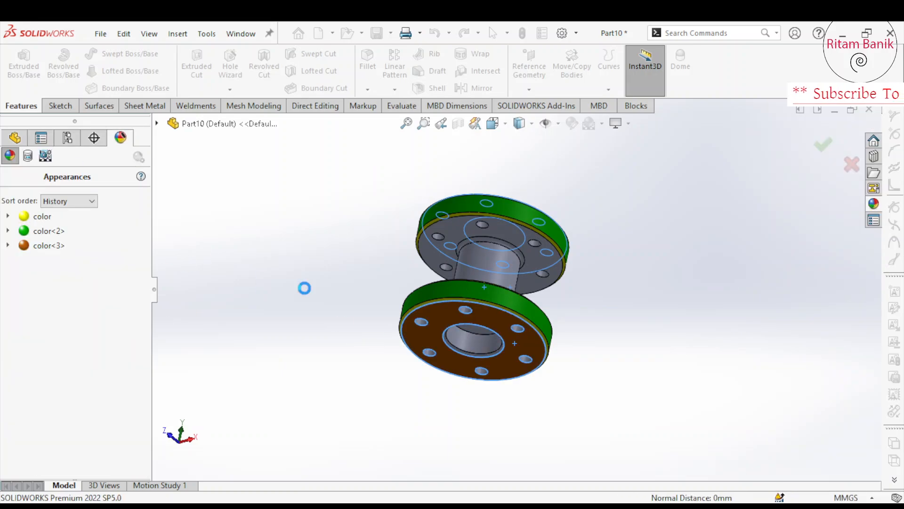
Step: Set a blue colour on the cylindrical face of one 10 mm hole in the upper flange
middle_click_drag(302, 286, 434, 416)
scroll(501, 312, "up", 2)
scroll(500, 309, "down", 3)
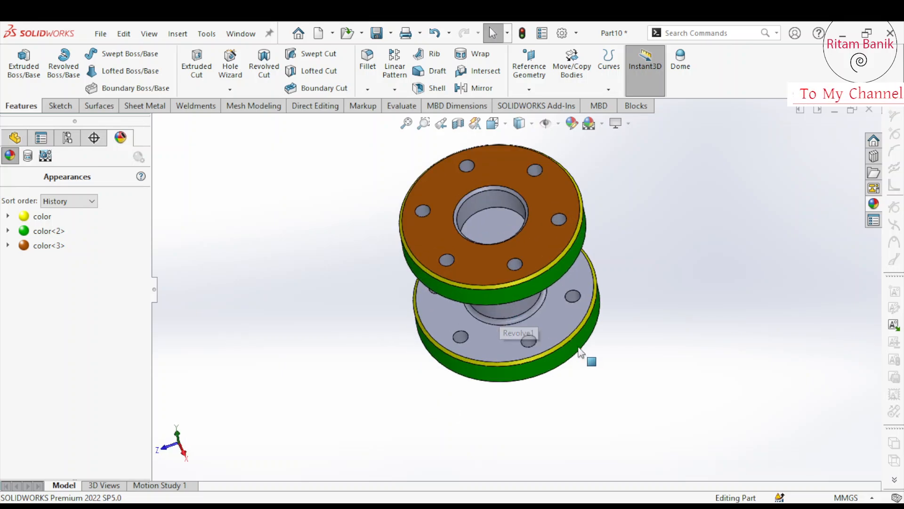
middle_click_drag(579, 349, 565, 333)
middle_click_drag(523, 168, 584, 208)
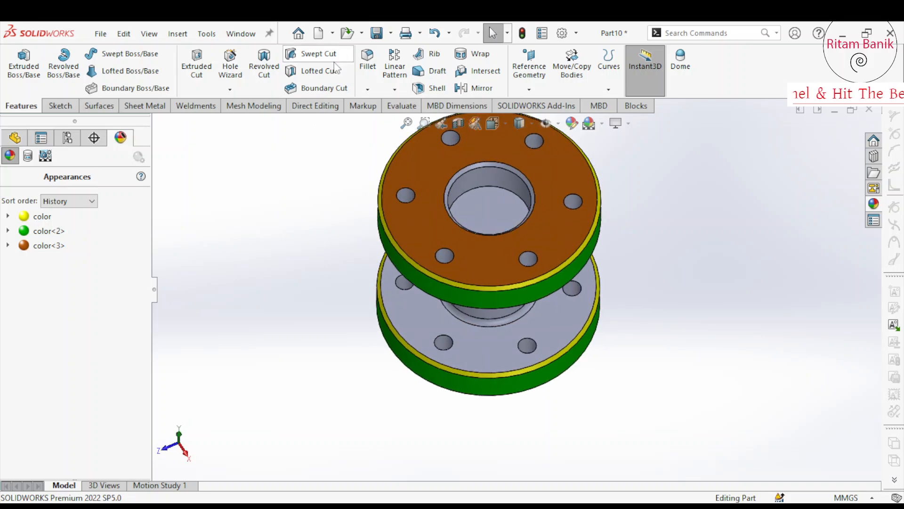
left_click(574, 201)
left_click(694, 142)
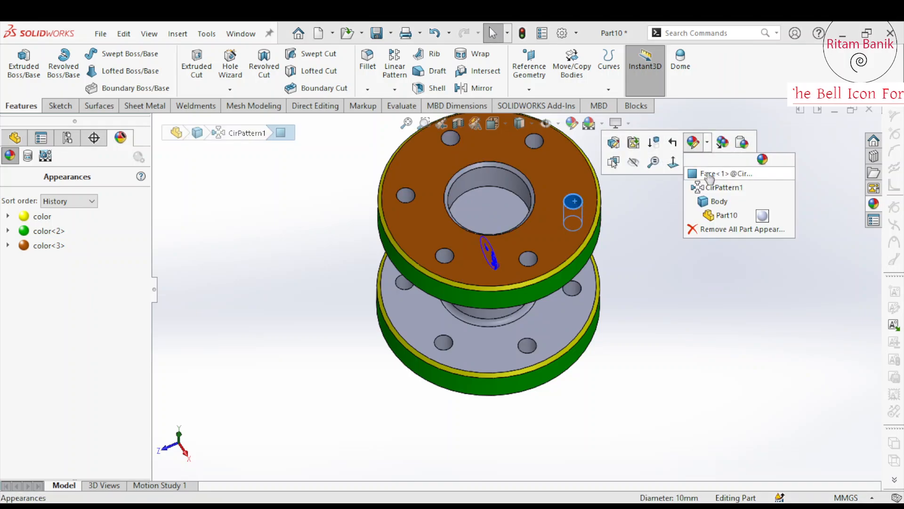
left_click(702, 173)
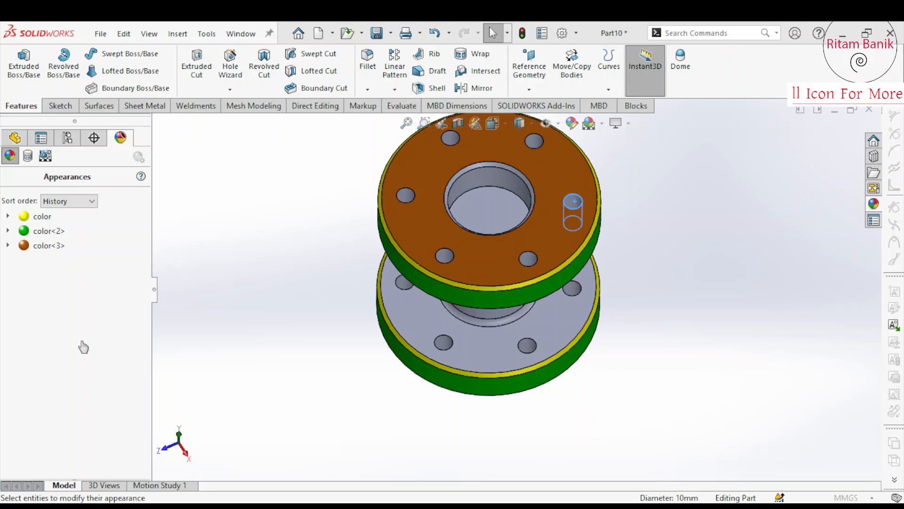
left_click(86, 449)
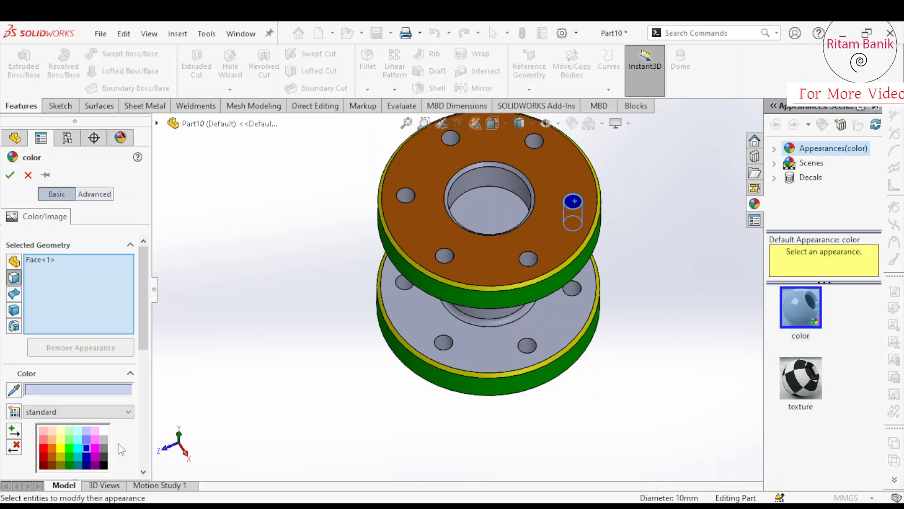
Step: Add the other five hole faces of the upper flange to the blue colour selection
left_click(528, 258)
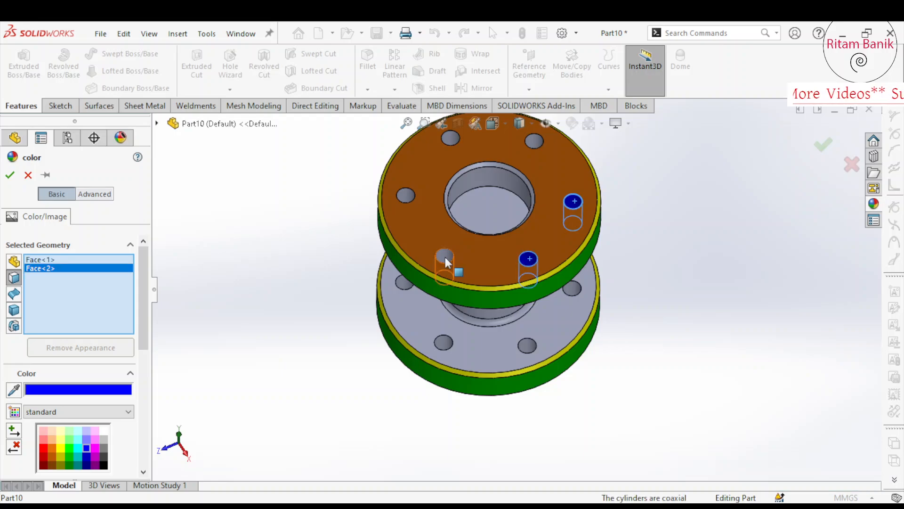
left_click(445, 256)
left_click(406, 196)
left_click(454, 141)
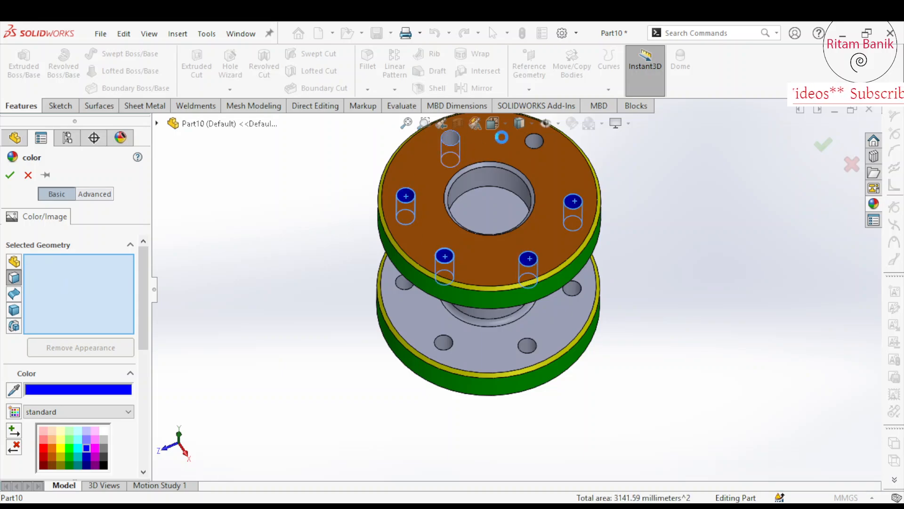
left_click(533, 140)
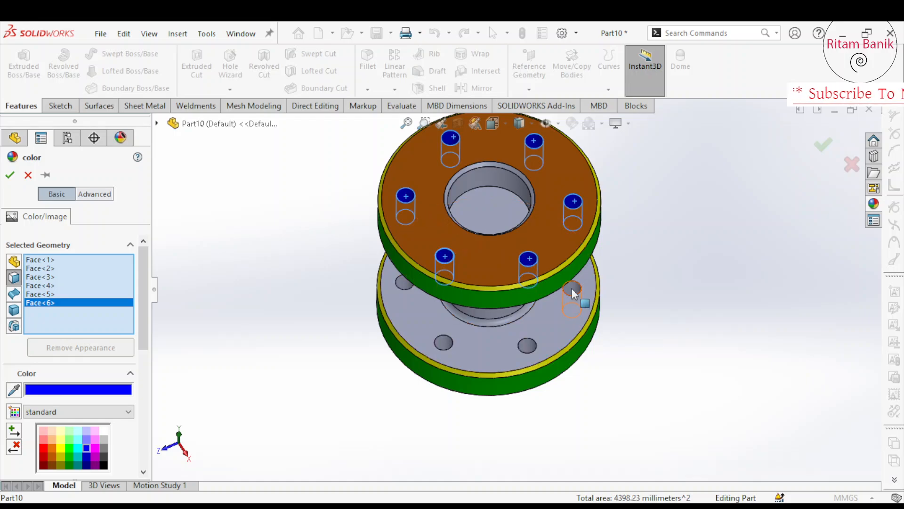
Step: Add all six hole faces of the lower flange to the blue colour selection and accept it
left_click(571, 288)
left_click(529, 346)
left_click(444, 344)
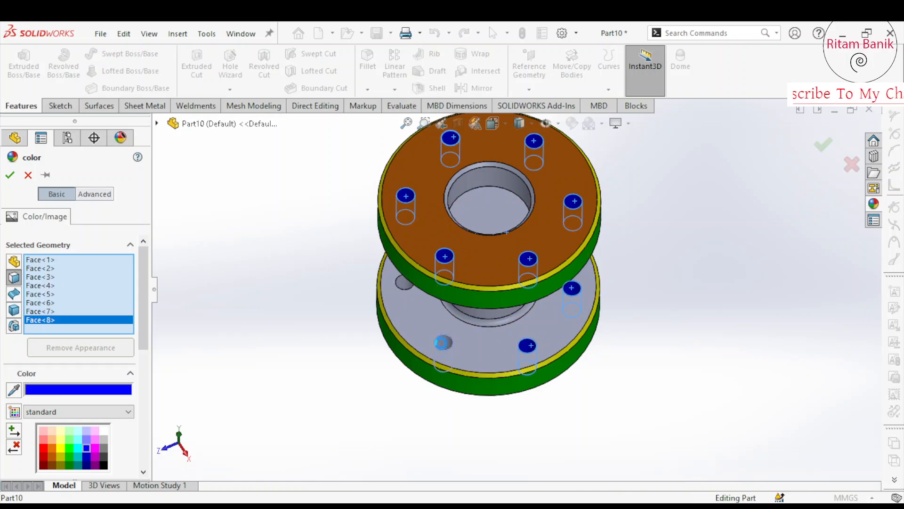
left_click(404, 283)
middle_click_drag(415, 363, 412, 192)
left_click(393, 243)
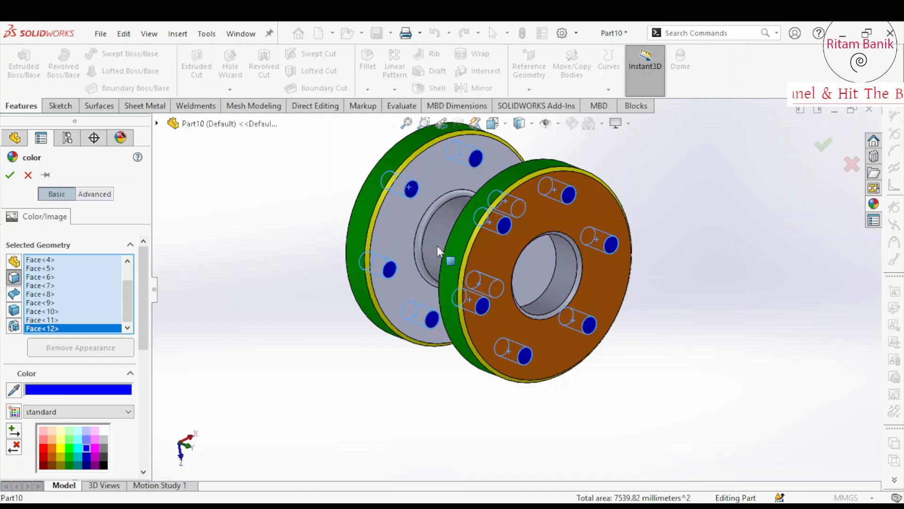
middle_click_drag(437, 245, 391, 282)
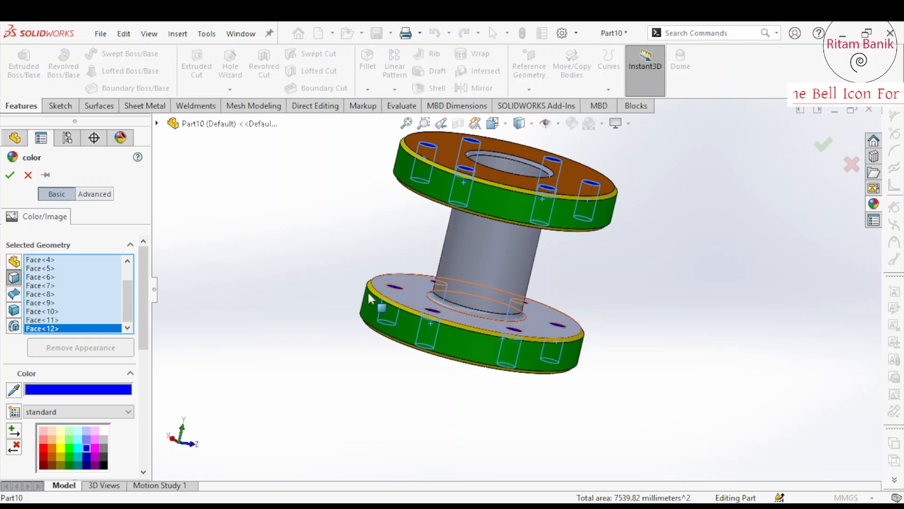
left_click(10, 176)
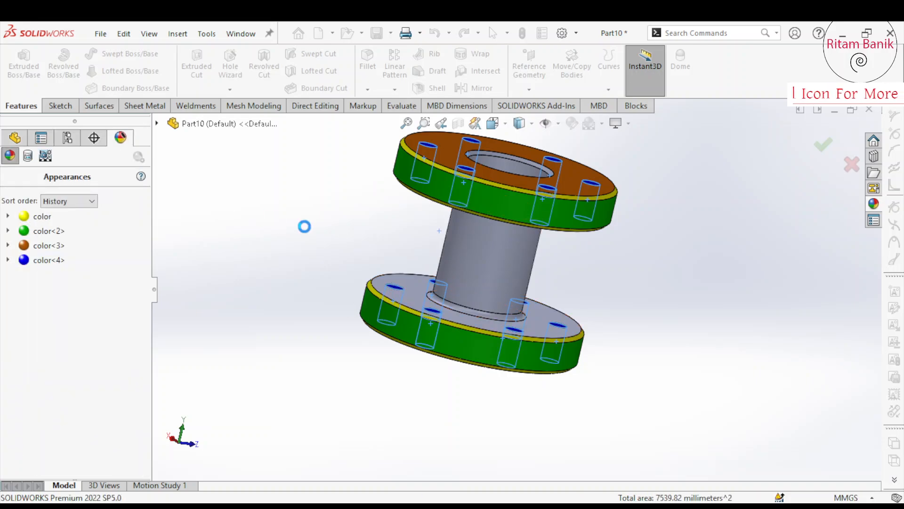
Step: Apply a cyan colour to the flat floor faces inside the central recesses of both flanges
middle_click_drag(395, 228, 395, 348)
left_click(486, 247)
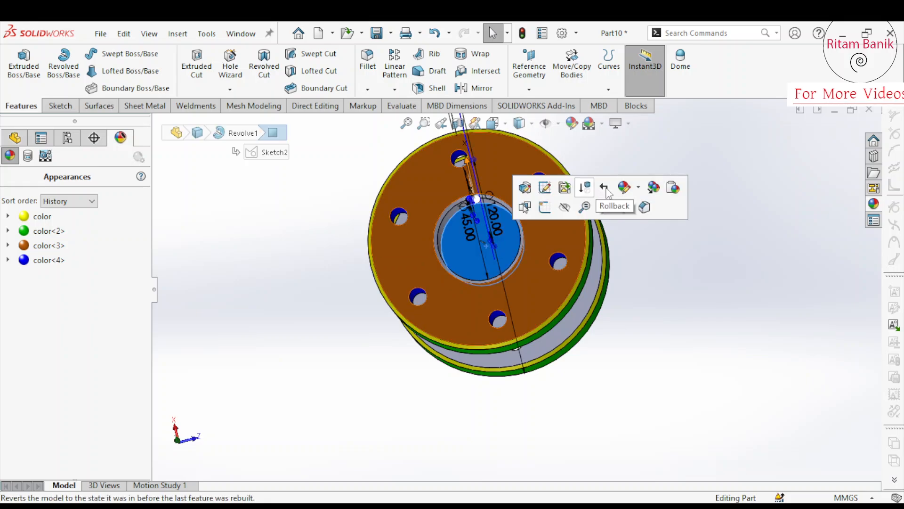
left_click(625, 186)
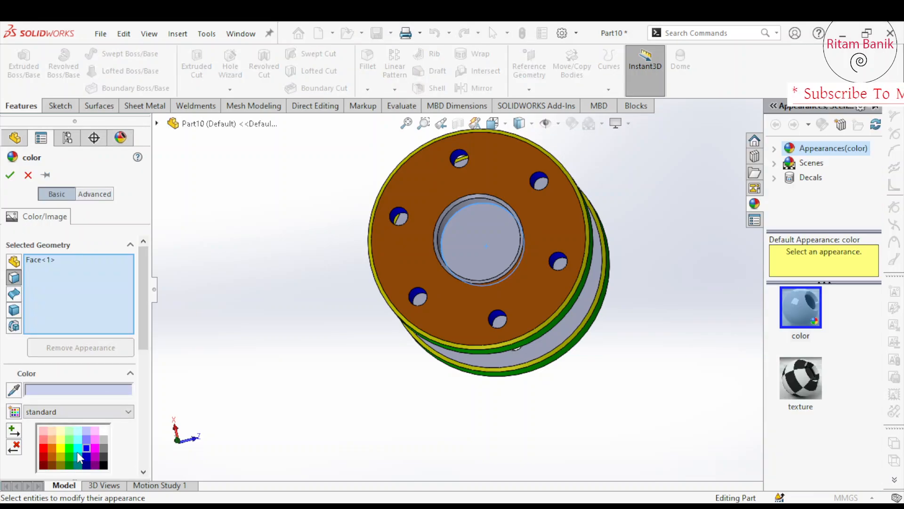
left_click(78, 451)
middle_click_drag(470, 385, 499, 328)
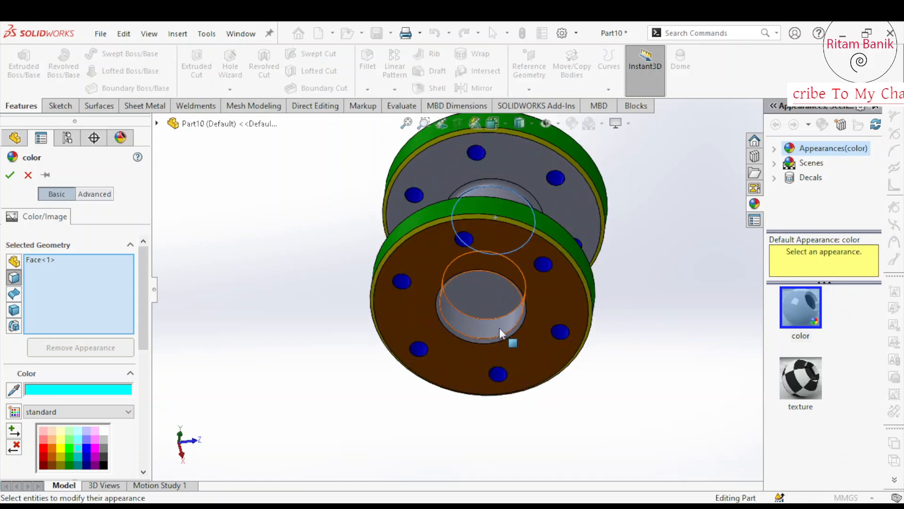
left_click(471, 326)
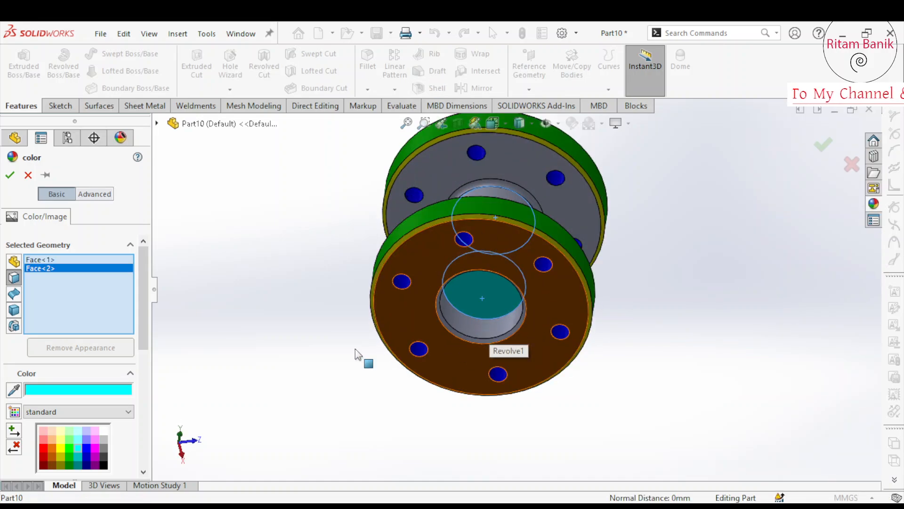
left_click(9, 175)
Step: Extend the existing blue colour to the cylindrical walls of the central recesses in both flanges and accept it
middle_click_drag(399, 221, 382, 464)
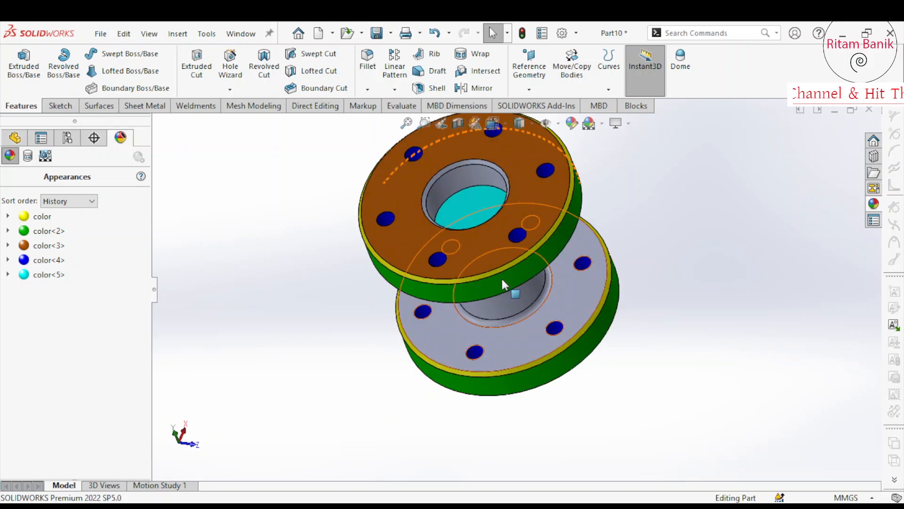
right_click(28, 261)
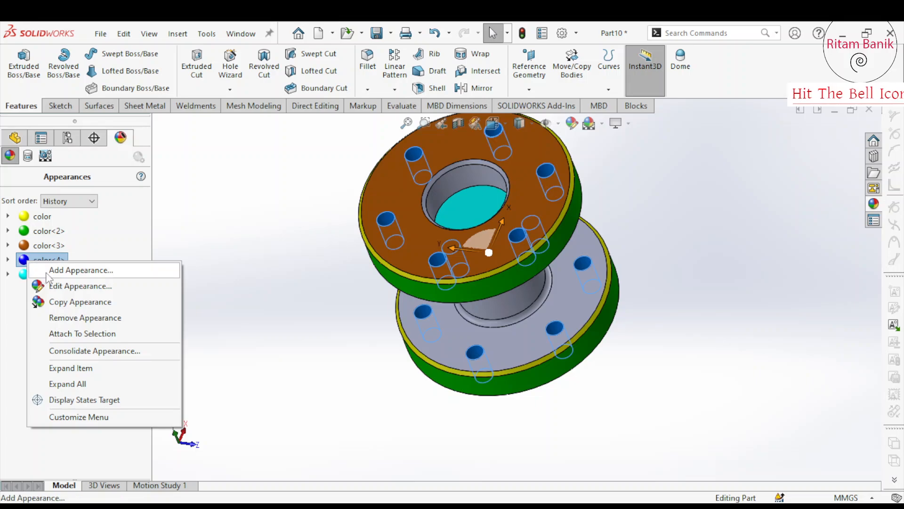
left_click(80, 270)
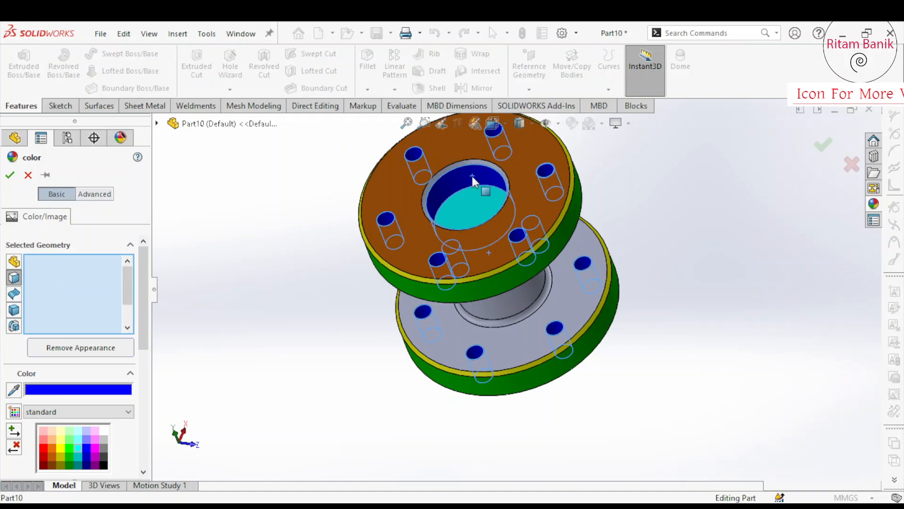
middle_click_drag(520, 292, 573, 377)
left_click(536, 322)
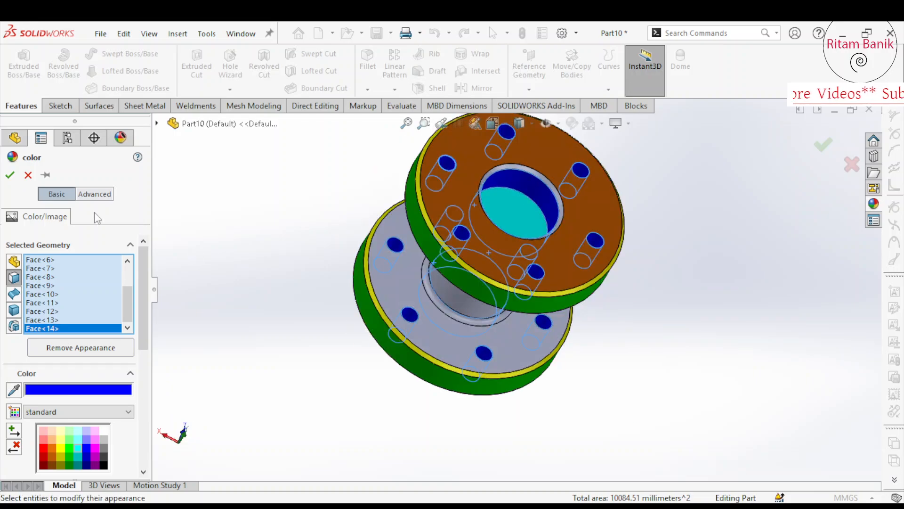
left_click(10, 175)
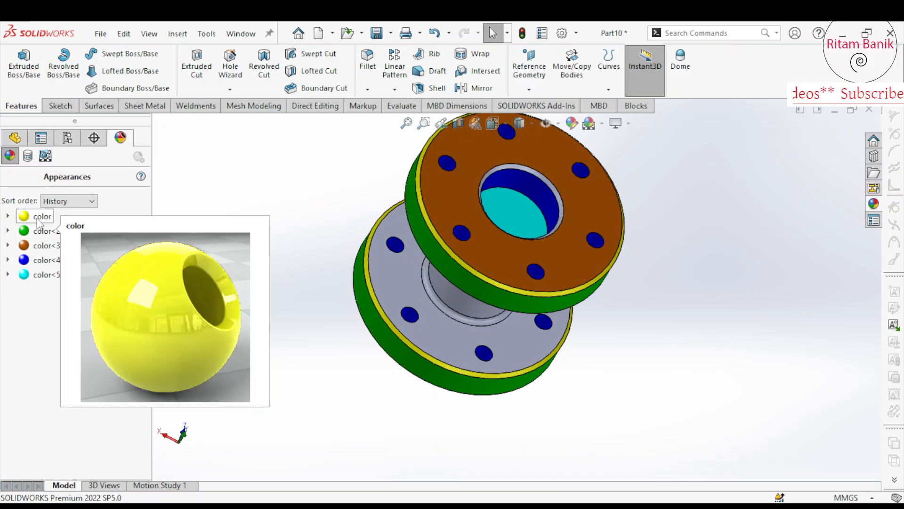
Step: Extend the existing yellow colour to the chamfered rims of the central recesses in both flanges and accept it
right_click(26, 216)
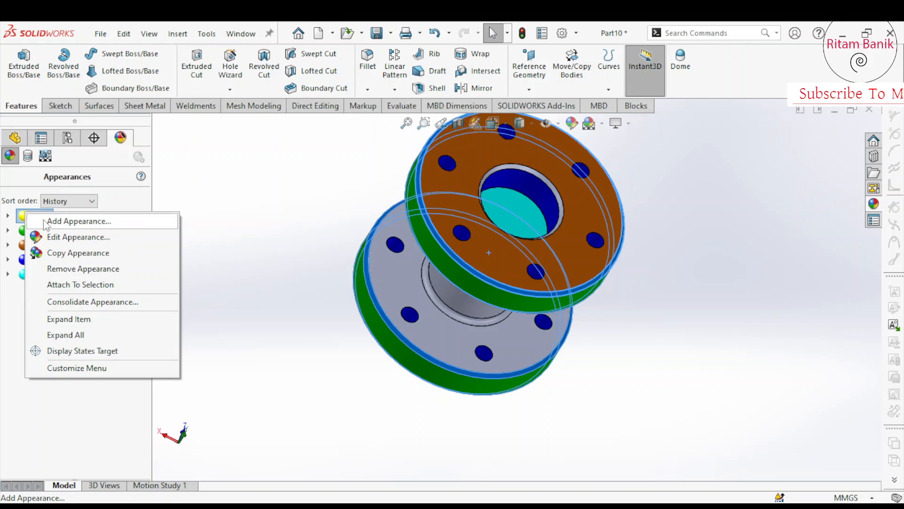
key("Escape")
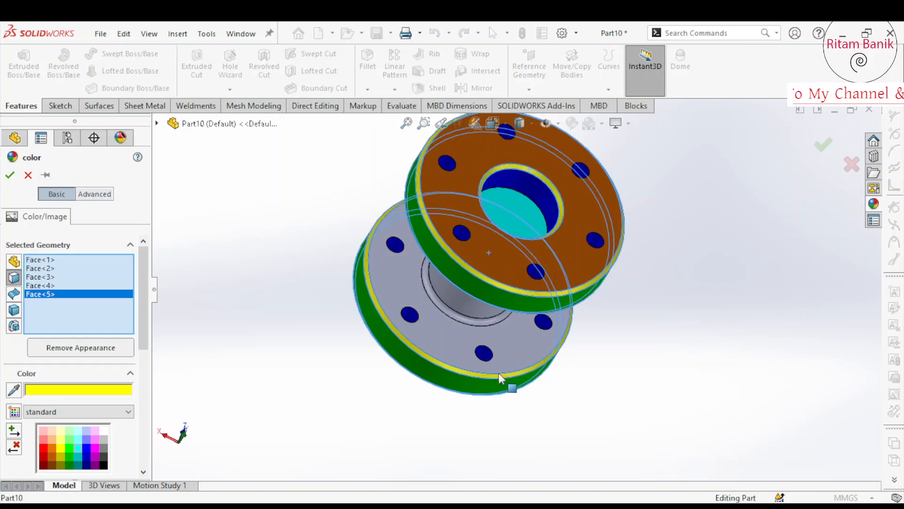
middle_click_drag(499, 373, 616, 429)
left_click(555, 321)
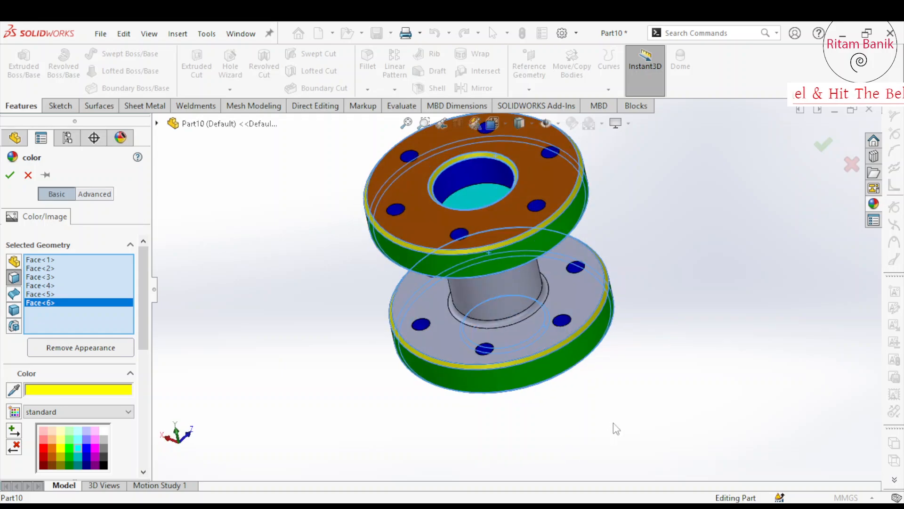
left_click(10, 175)
Step: Set the isometric view and add a Rotate model animation to Motion Study 1 with a 6-second duration and 0-second start time
key("space")
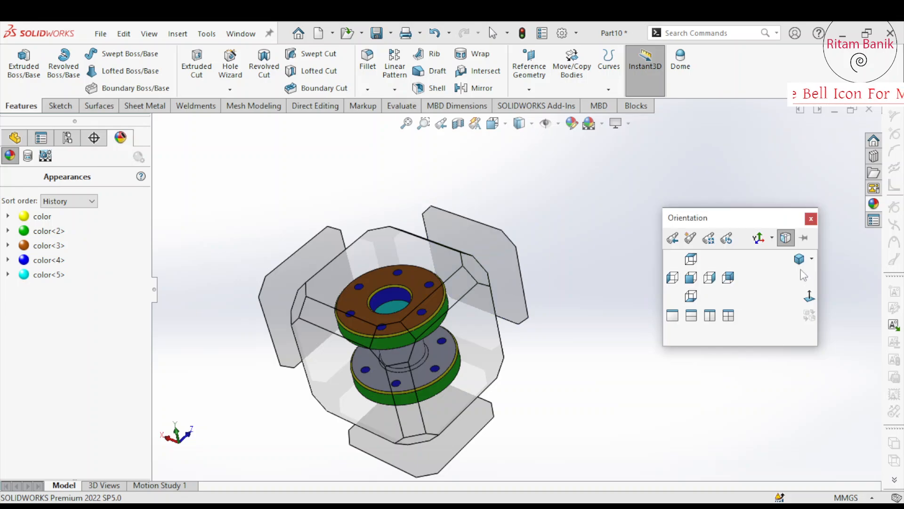
left_click(784, 276)
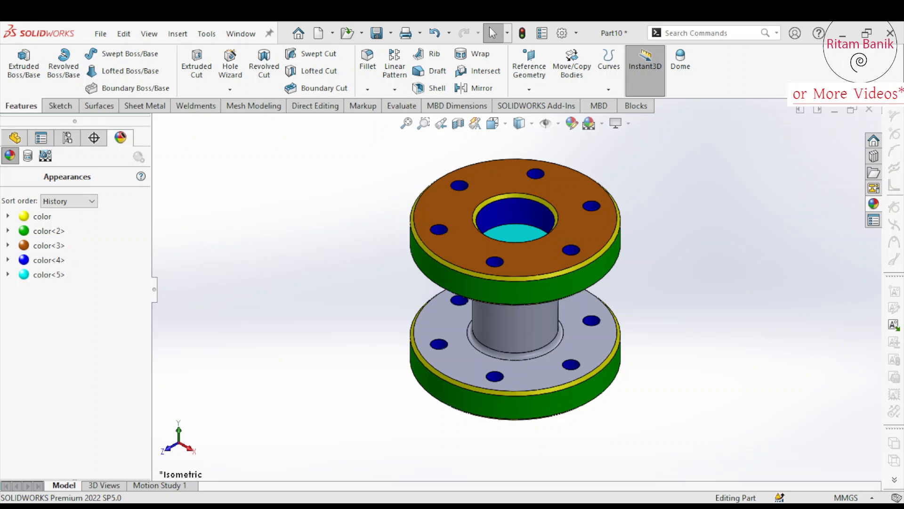
left_click(149, 486)
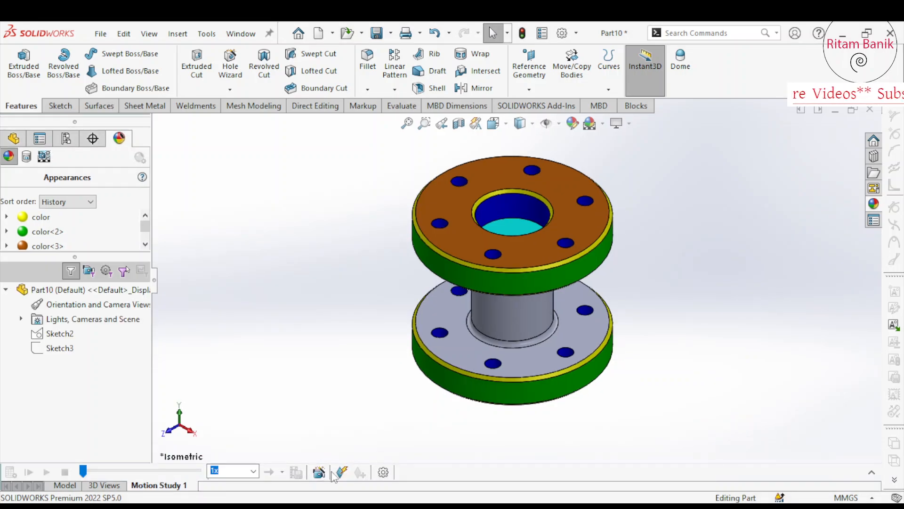
left_click(318, 472)
left_click(494, 412)
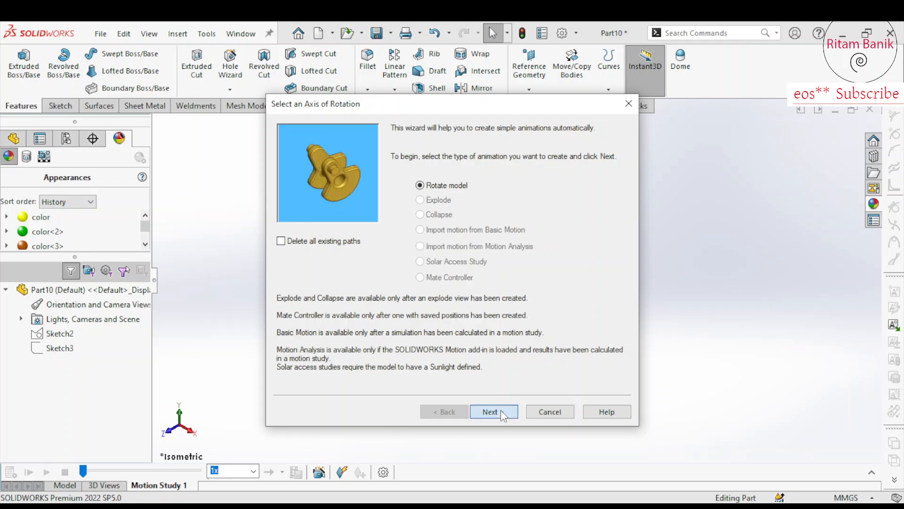
left_click(499, 413)
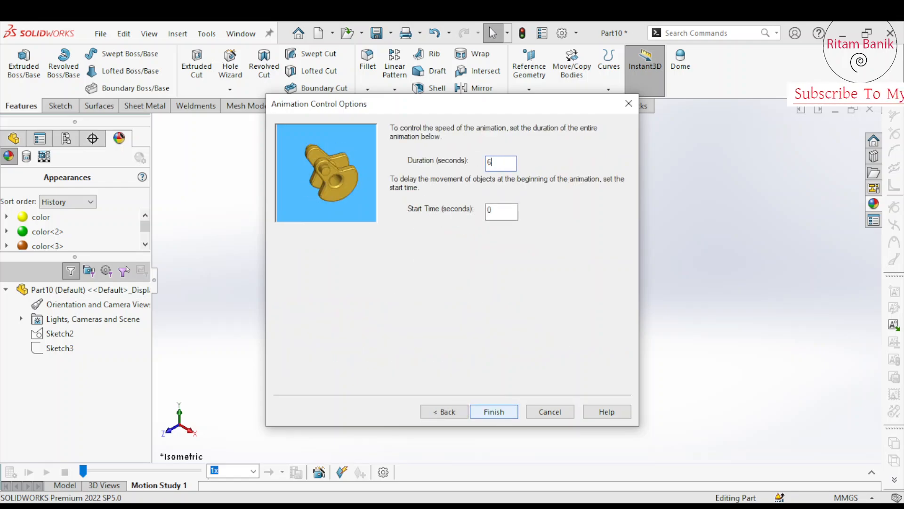
left_click(500, 414)
Step: Add another Rotate model animation about the X-axis with one clockwise rotation and a duration of 6 seconds
left_click(313, 474)
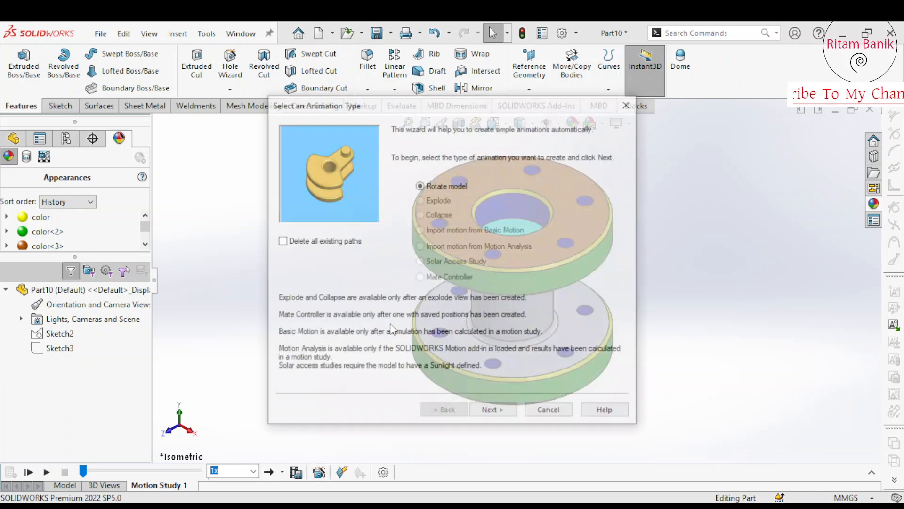
left_click(493, 413)
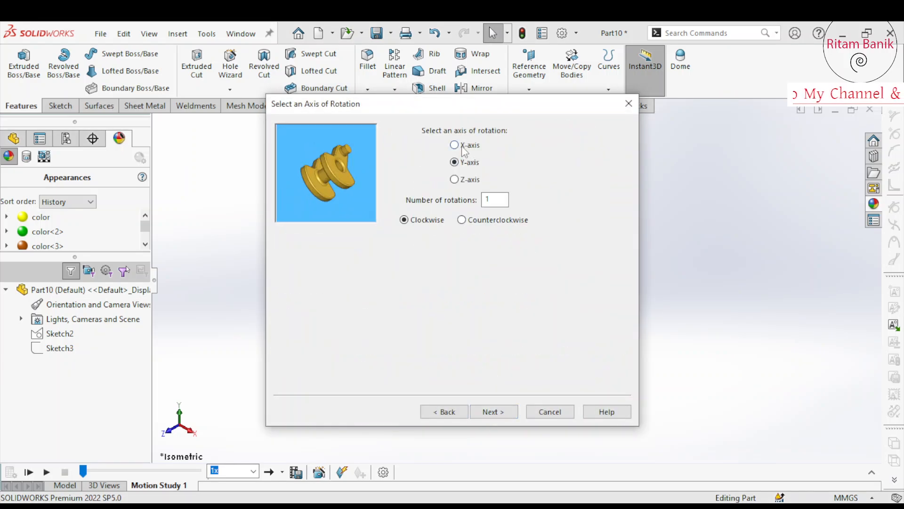
left_click(455, 145)
left_click(494, 412)
type("6")
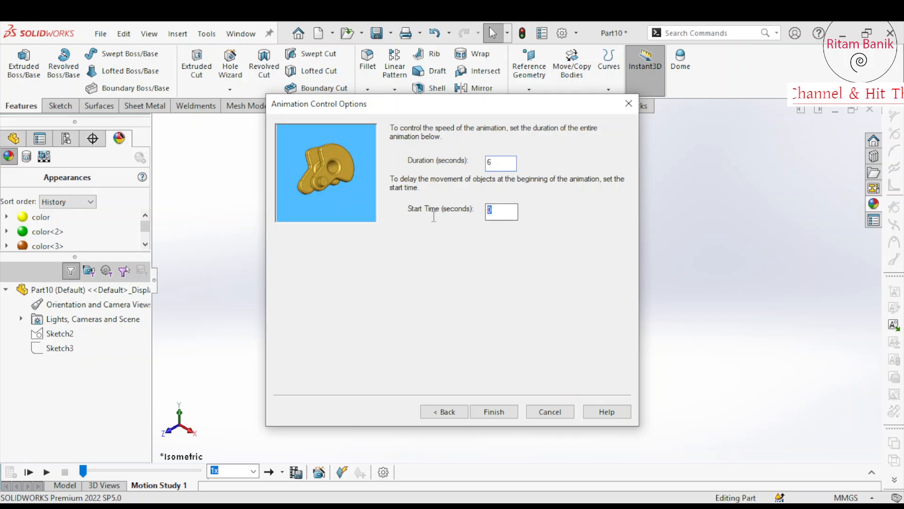
left_click(494, 412)
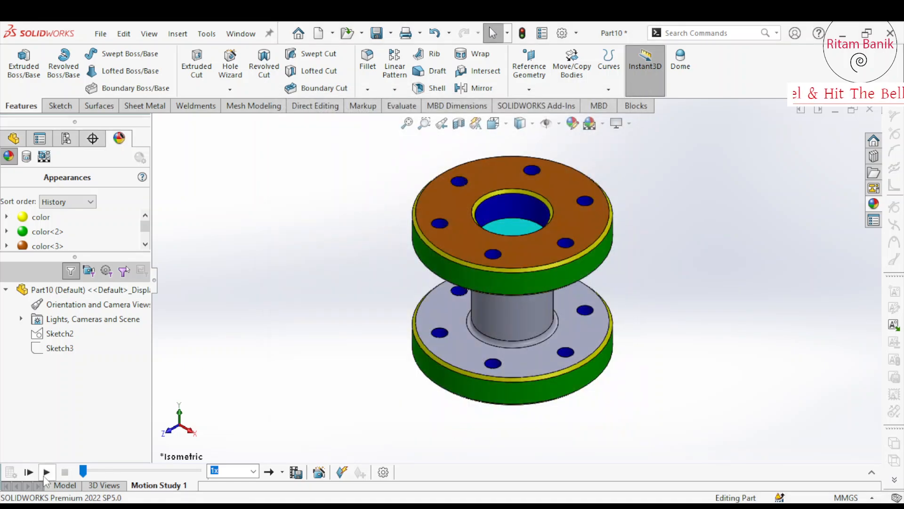
Step: Play the rotation animation and return to the model with its feature tree shown
left_click(46, 473)
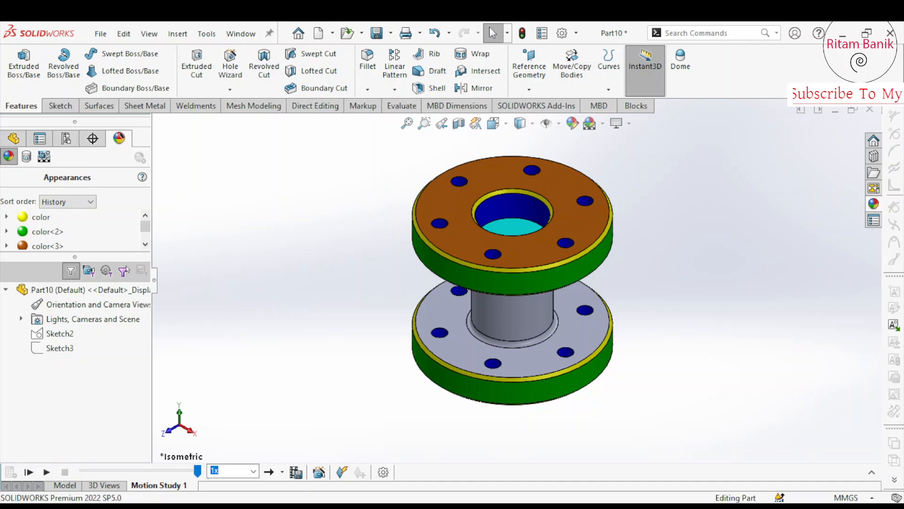
left_click(64, 485)
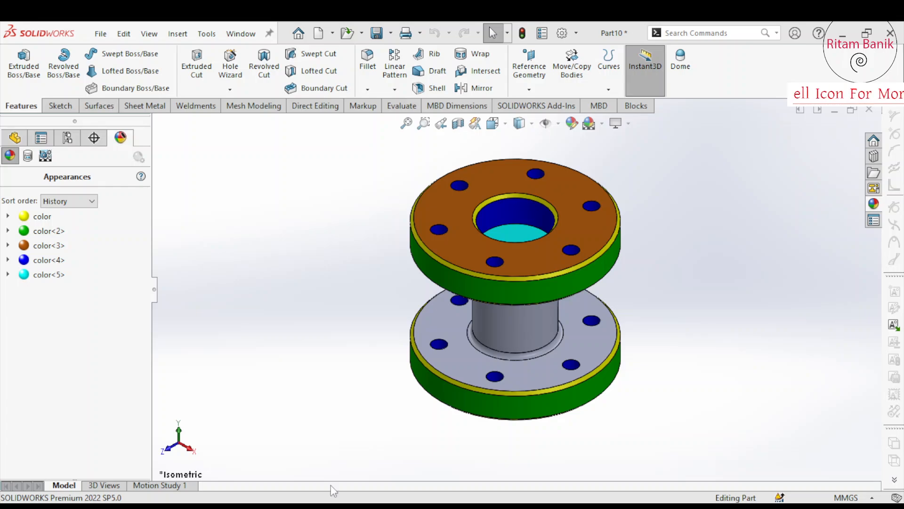
left_click(15, 138)
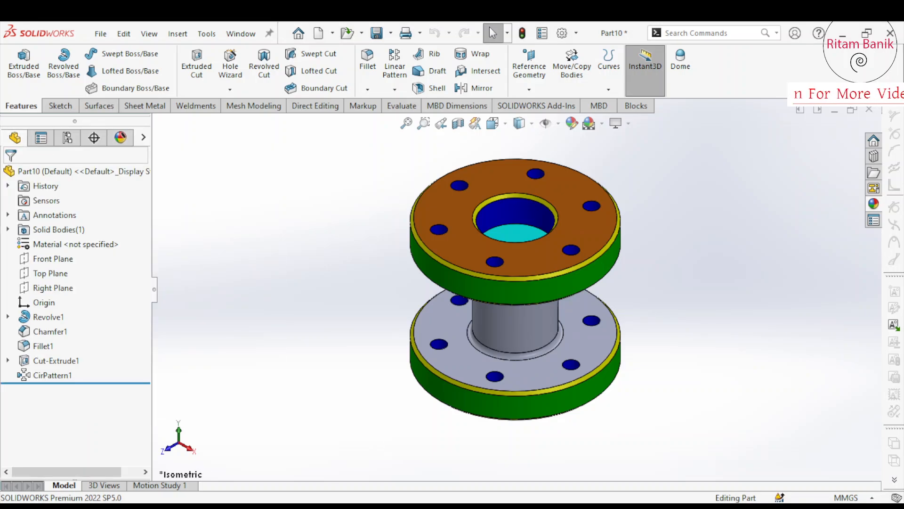